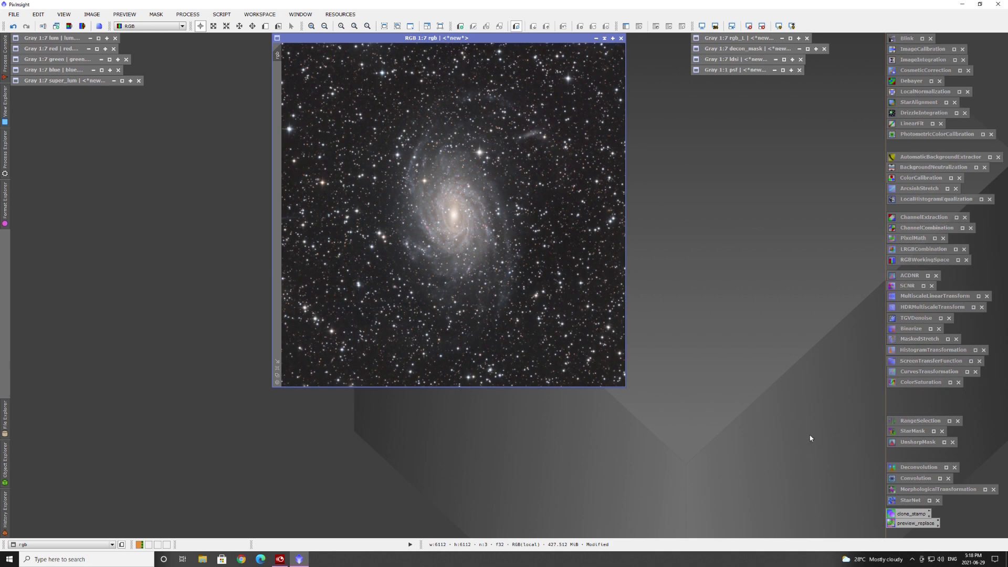
Define a preview of about 3010 × 4921 px on the rgb image, framing the whole galaxy and its outer arms.
{"action": "left_click", "coordinate": [265, 26]}
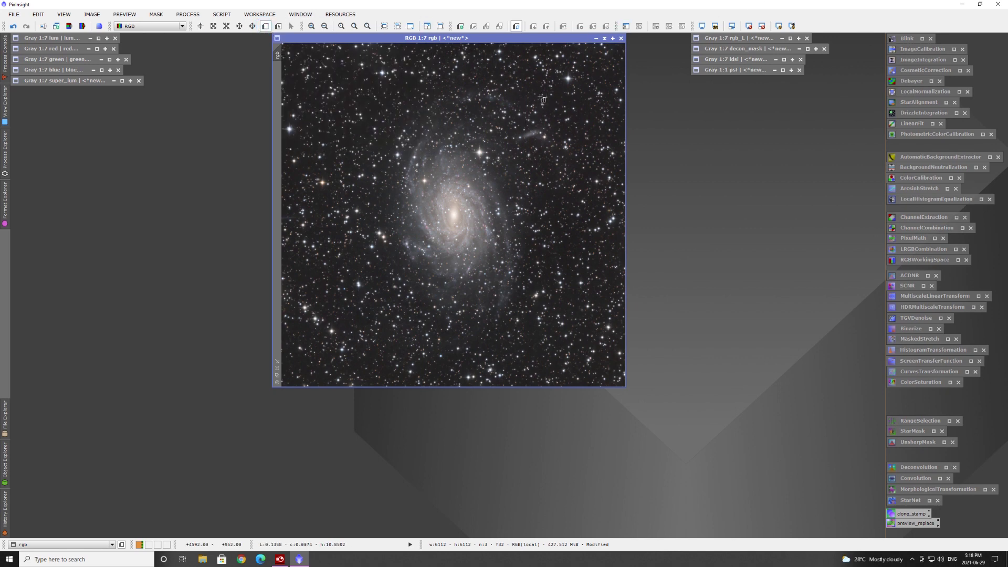
{"action": "left_click_drag", "start_coordinate": [523, 117], "coordinate": [388, 325]}
{"action": "left_click_drag", "start_coordinate": [523, 221], "coordinate": [527, 221]}
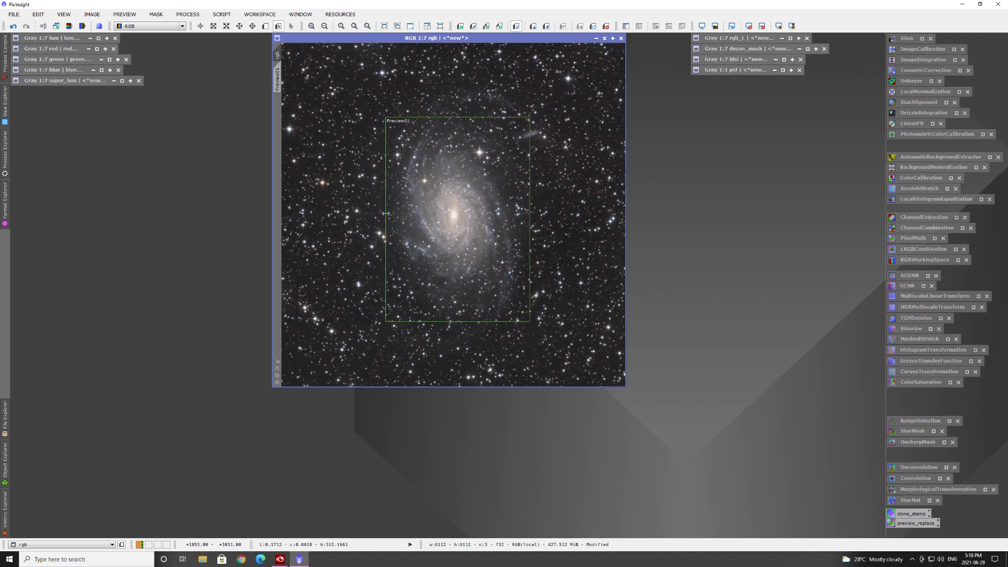
{"action": "left_click_drag", "start_coordinate": [385, 213], "coordinate": [384, 213]}
{"action": "left_click_drag", "start_coordinate": [452, 116], "coordinate": [452, 86]}
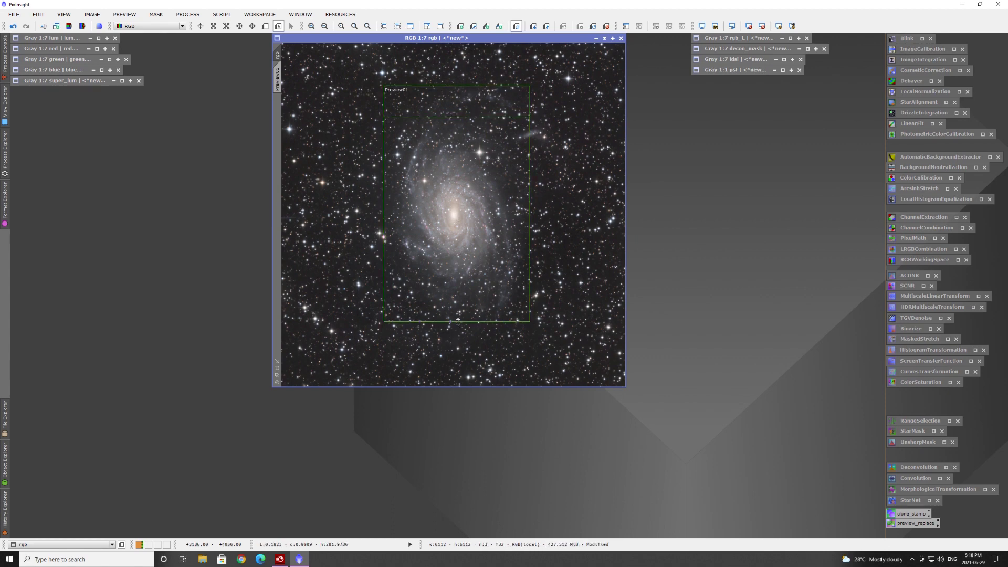
{"action": "left_click_drag", "start_coordinate": [459, 320], "coordinate": [454, 363]}
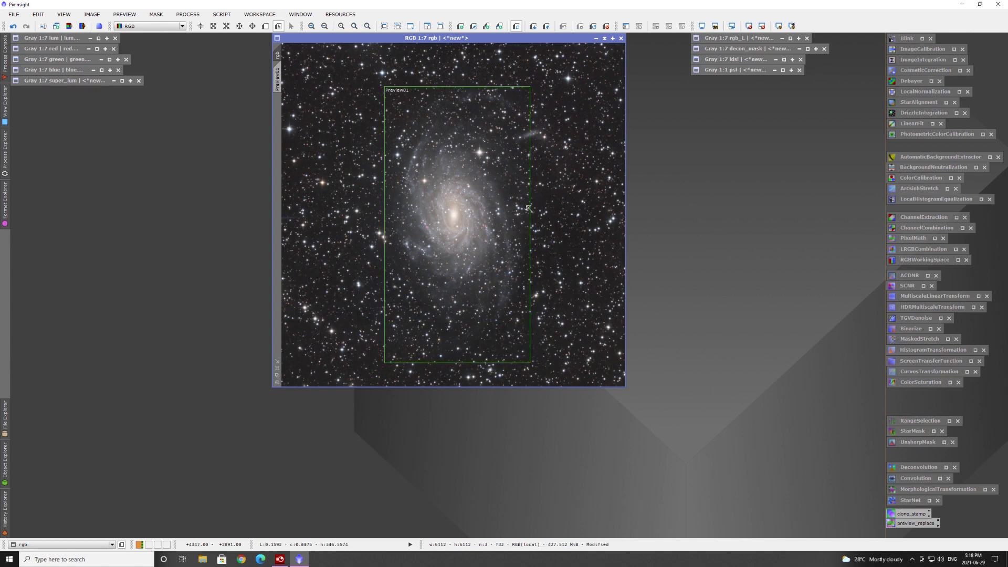
{"action": "left_click_drag", "start_coordinate": [530, 219], "coordinate": [544, 227]}
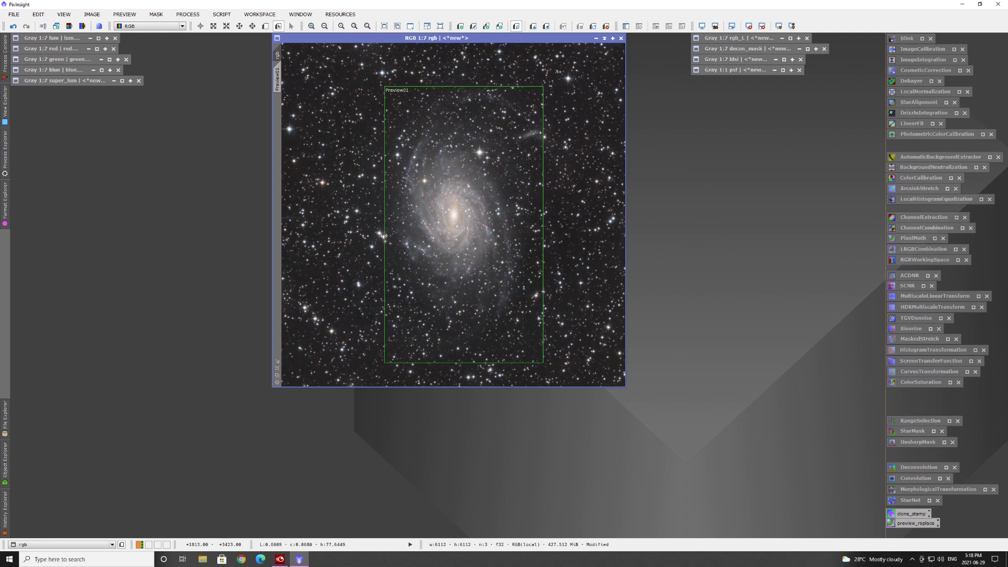
{"action": "left_click_drag", "start_coordinate": [384, 235], "coordinate": [374, 235]}
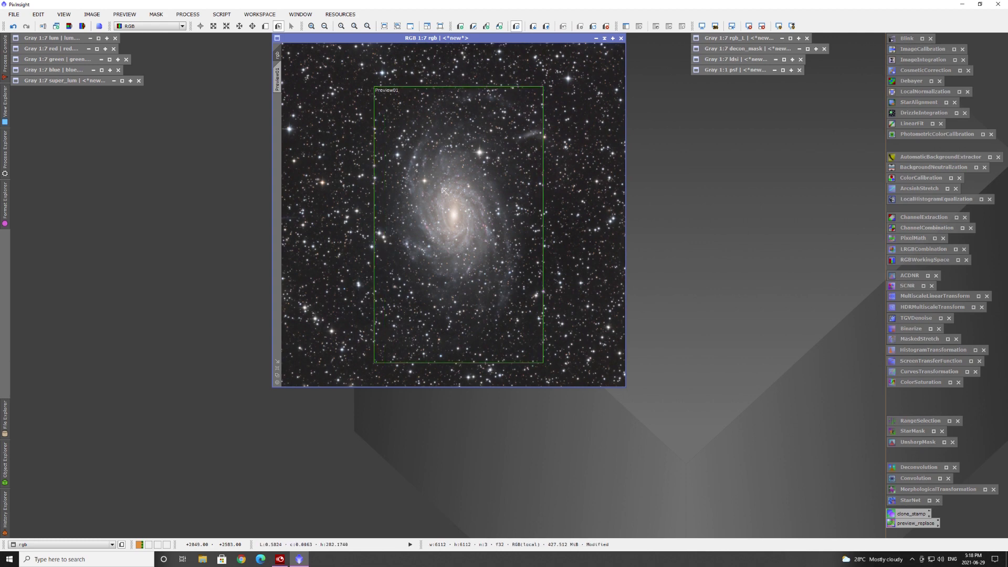
Extract the rgb preview as a separate image, rename it "original", and park it collapsed in the empty workspace.
{"action": "left_click", "coordinate": [278, 82]}
{"action": "scroll", "coordinate": [465, 194], "scroll_direction": "down", "scroll_amount": 3}
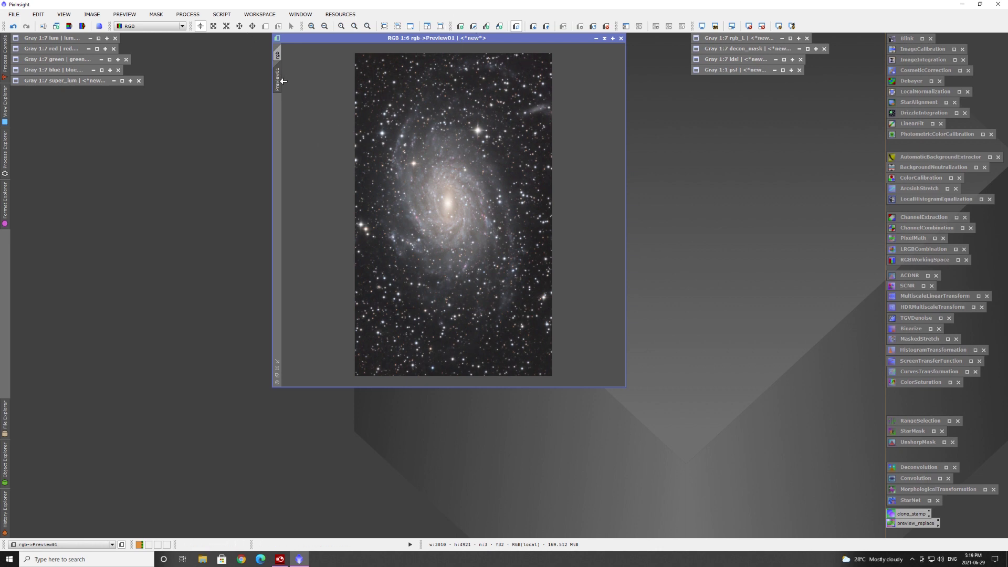
{"action": "mouse_move", "coordinate": [283, 80]}
{"action": "left_click_drag", "start_coordinate": [282, 81], "coordinate": [226, 148]}
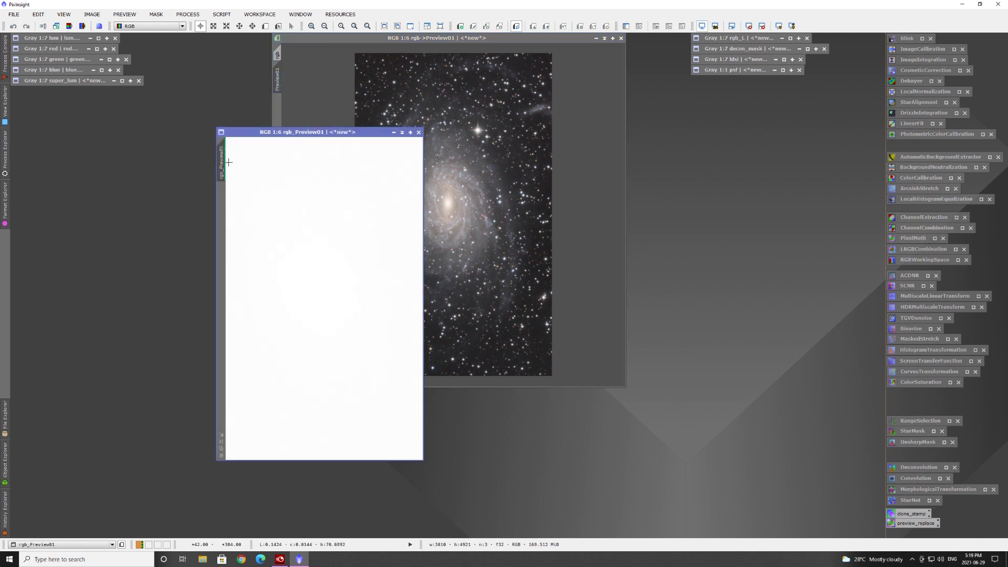
{"action": "right_click", "coordinate": [227, 163]}
{"action": "left_click", "coordinate": [260, 196]}
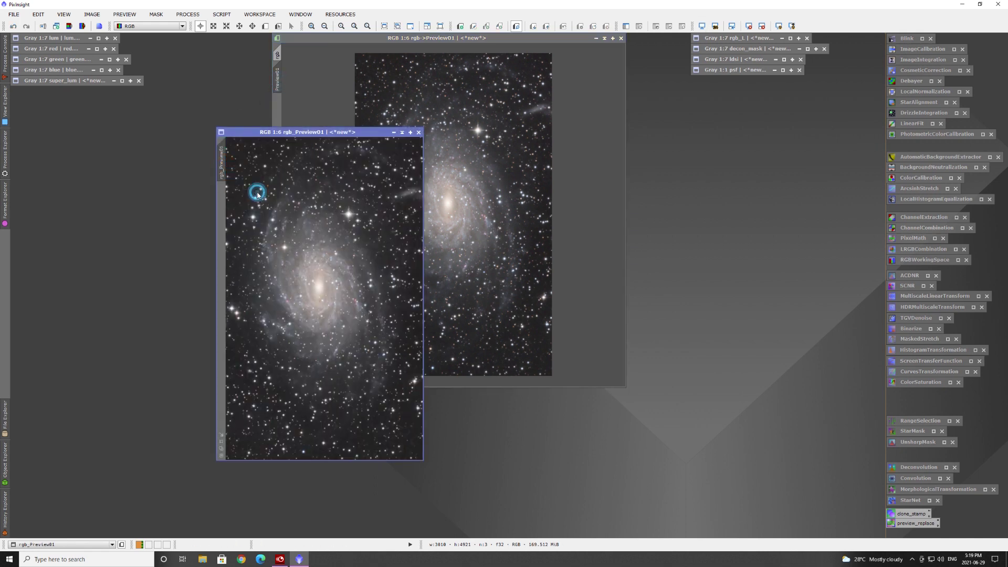
{"action": "type", "text": "c"}
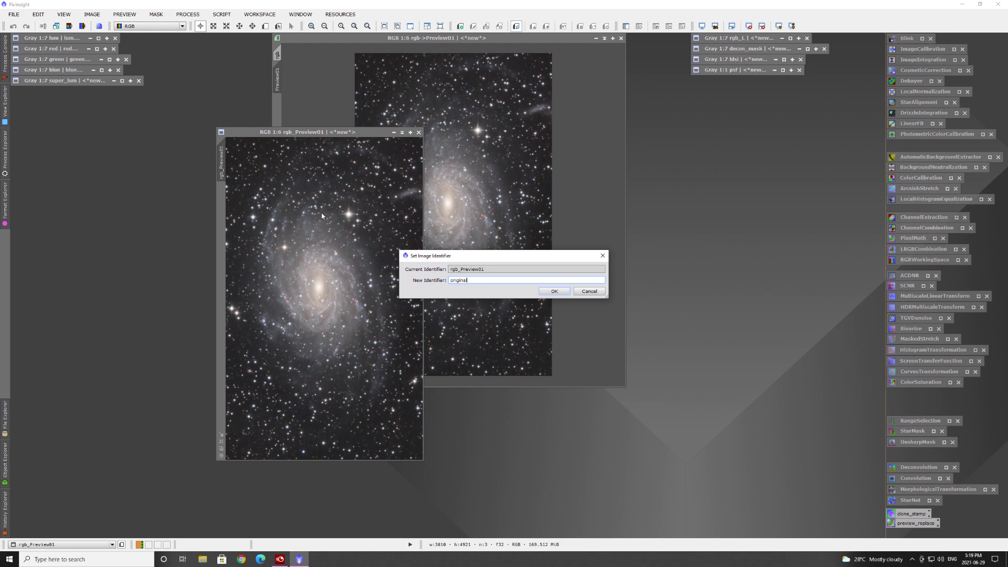
{"action": "left_click", "coordinate": [554, 291]}
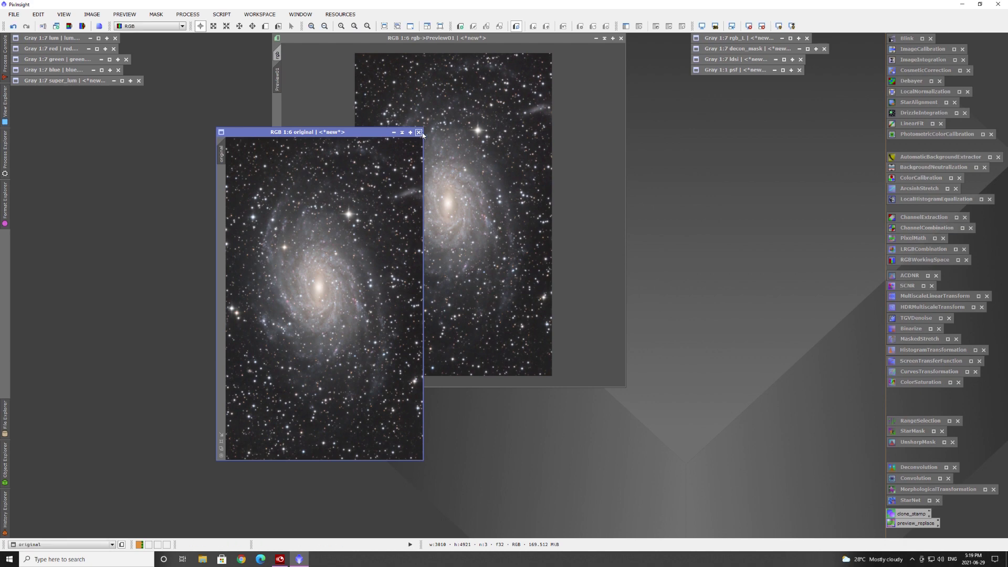
{"action": "left_click", "coordinate": [402, 132]}
{"action": "left_click_drag", "start_coordinate": [315, 293], "coordinate": [140, 119]}
Extract a second copy of the rgb preview, rename it "ls", and collapse it beneath the original copy.
{"action": "left_click_drag", "start_coordinate": [282, 82], "coordinate": [252, 101]}
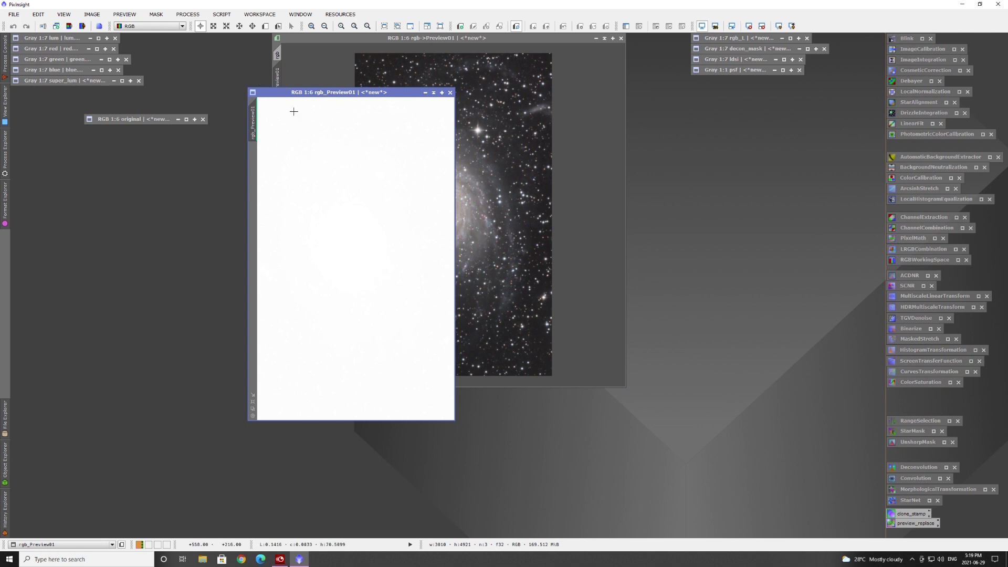
{"action": "right_click", "coordinate": [253, 124]}
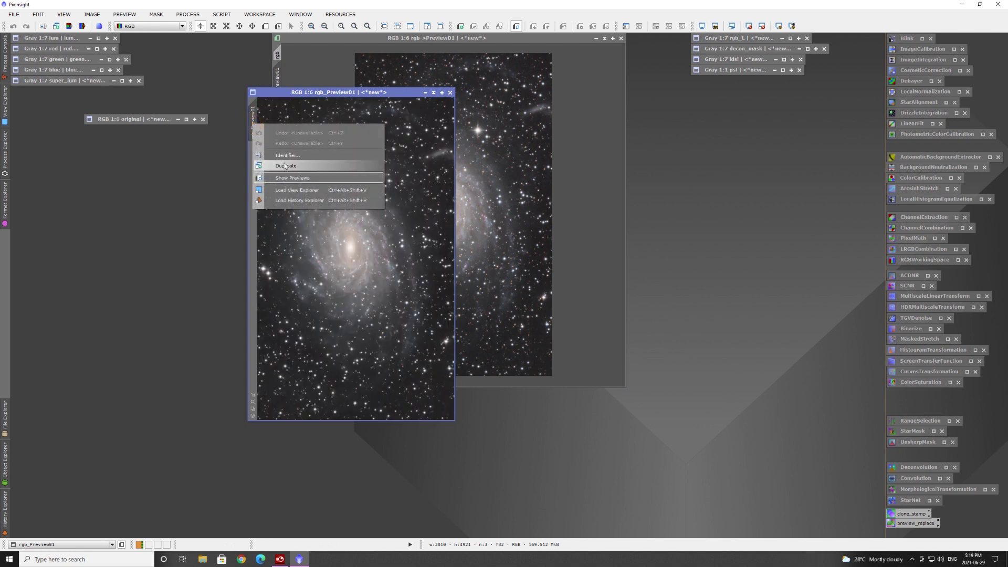
{"action": "left_click", "coordinate": [297, 156]}
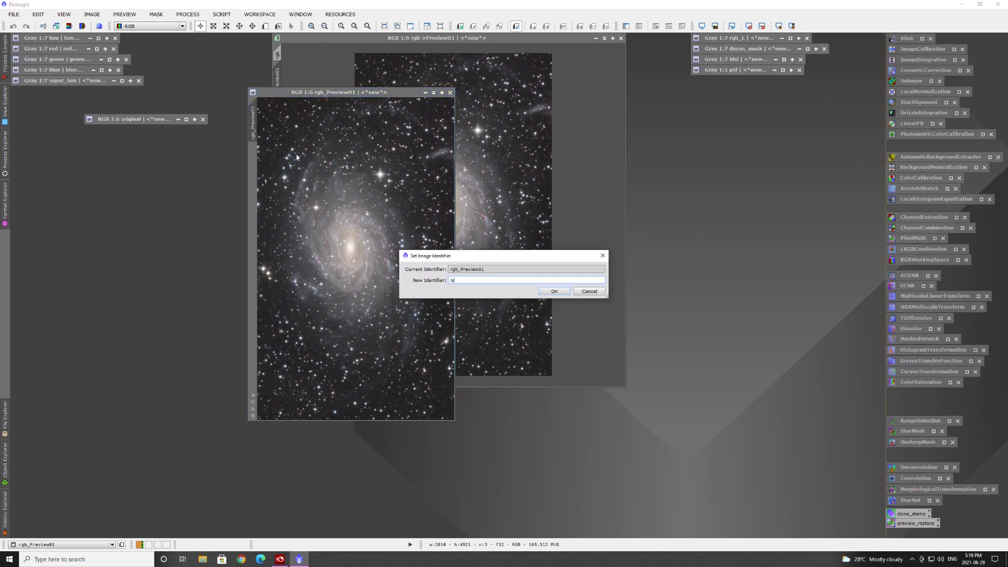
{"action": "type", "text": "ls"}
{"action": "left_click", "coordinate": [553, 291]}
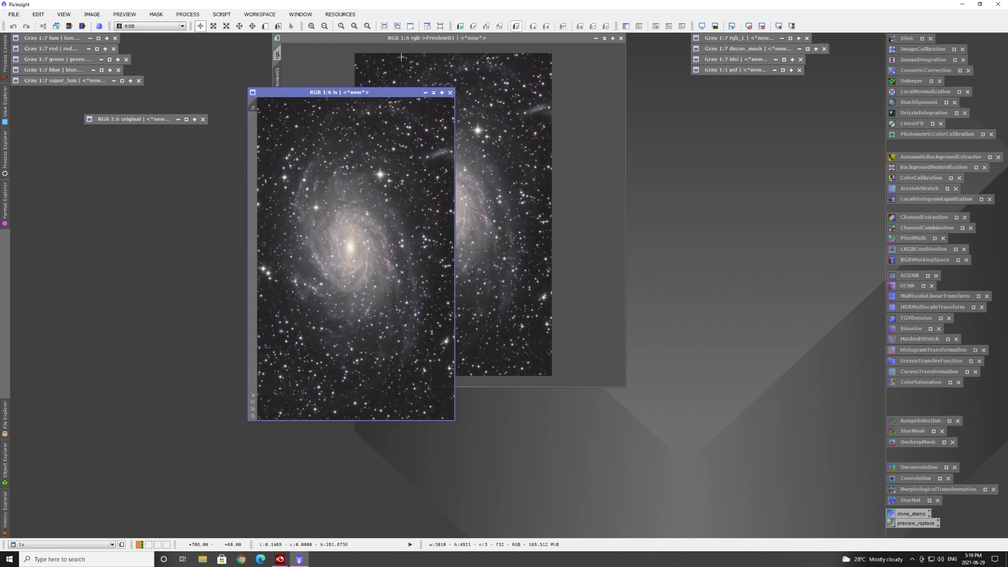
{"action": "left_click", "coordinate": [433, 91]}
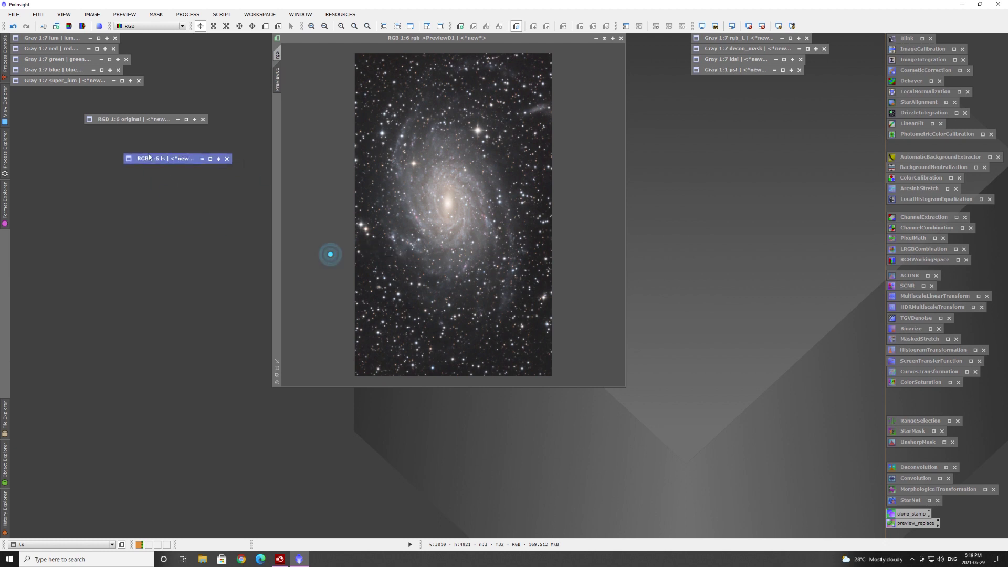
Extract a third copy of the rgb preview, rename it "ss", and park it collapsed beneath the ls image.
{"action": "left_click_drag", "start_coordinate": [279, 66], "coordinate": [362, 89]}
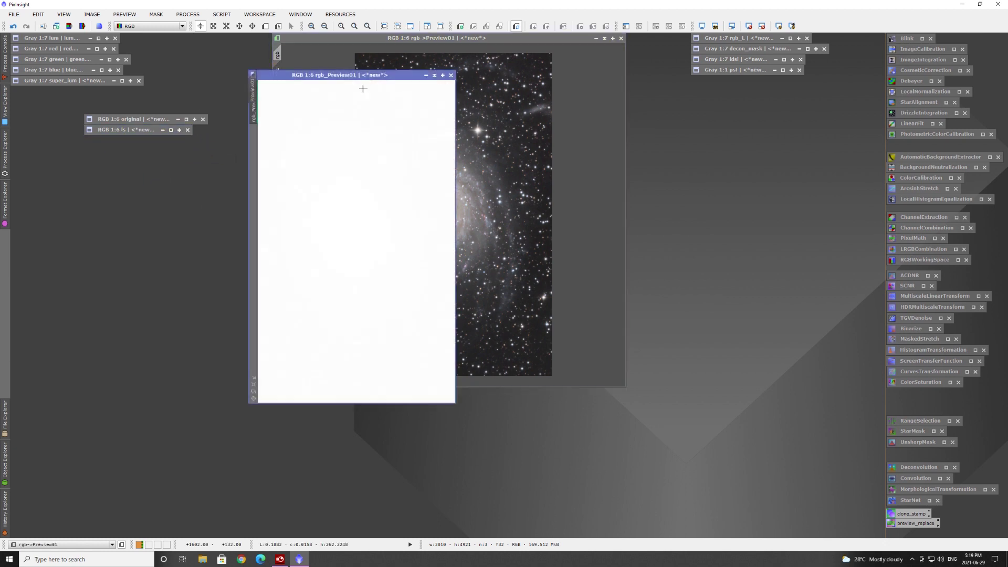
{"action": "right_click", "coordinate": [254, 109]}
{"action": "left_click", "coordinate": [304, 141]}
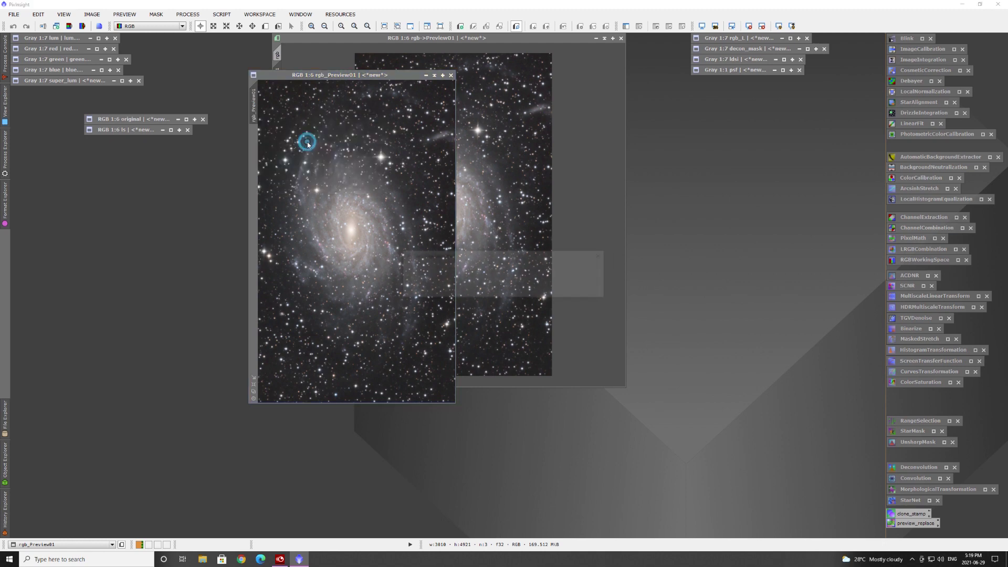
{"action": "type", "text": "ss"}
{"action": "left_click", "coordinate": [554, 291]}
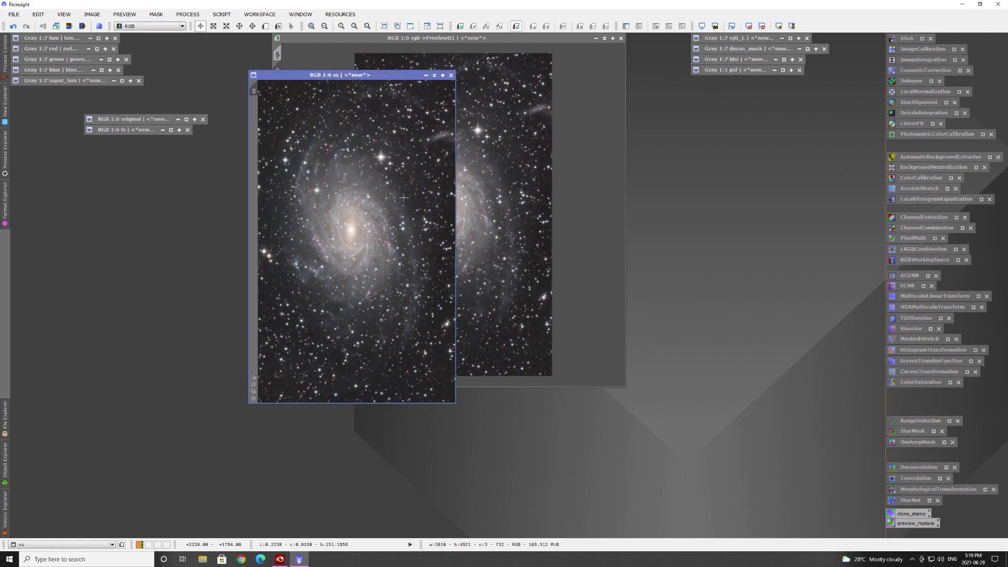
{"action": "left_click", "coordinate": [426, 75]}
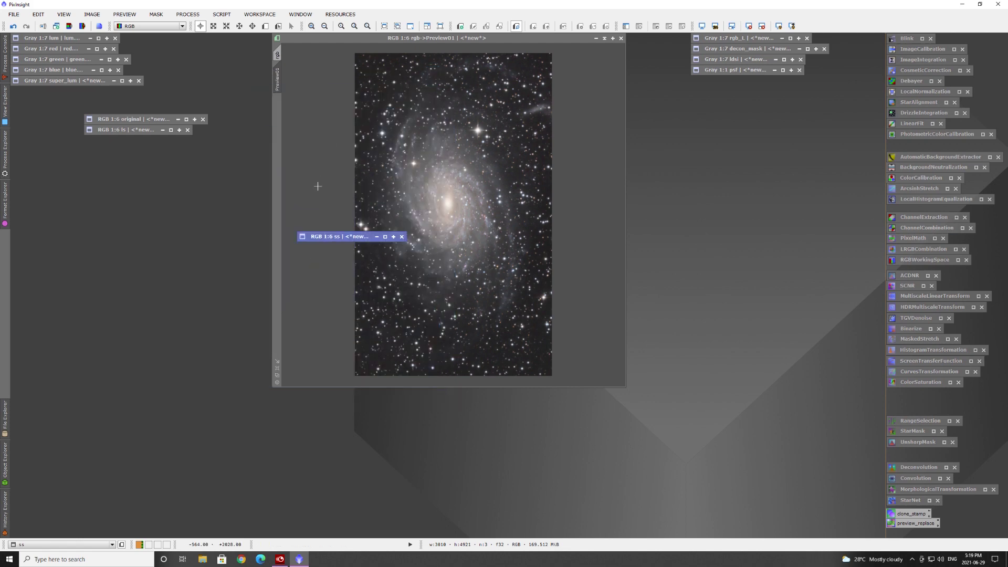
{"action": "left_click_drag", "start_coordinate": [344, 237], "coordinate": [131, 140]}
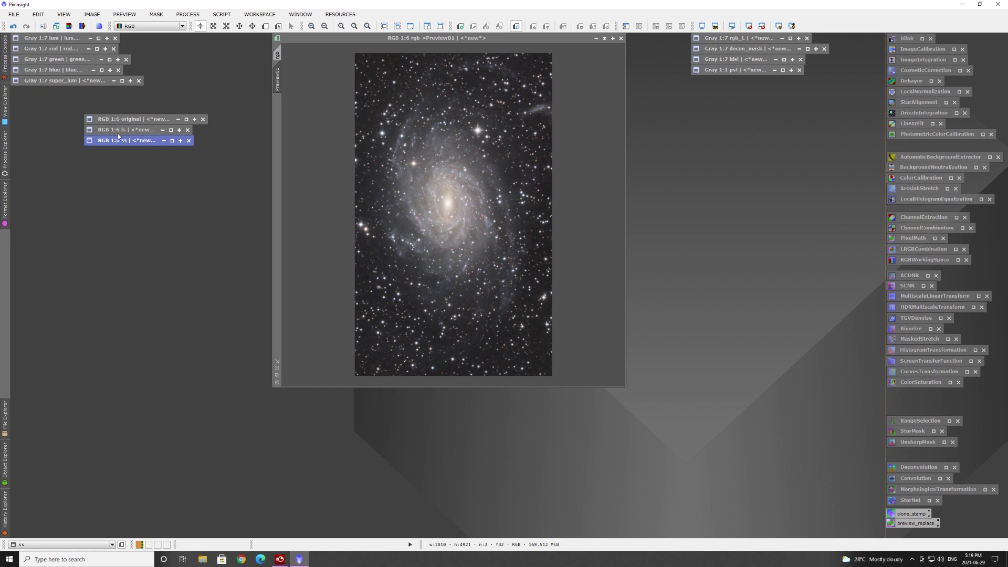
Restore the ls image and configure HDRMultiscaleTransform with the Gaussian (7) scaling function, To lightness and Lightness mask enabled.
{"action": "double_click", "coordinate": [121, 131]}
{"action": "double_click", "coordinate": [914, 304]}
{"action": "left_click_drag", "start_coordinate": [662, 195], "coordinate": [732, 143]}
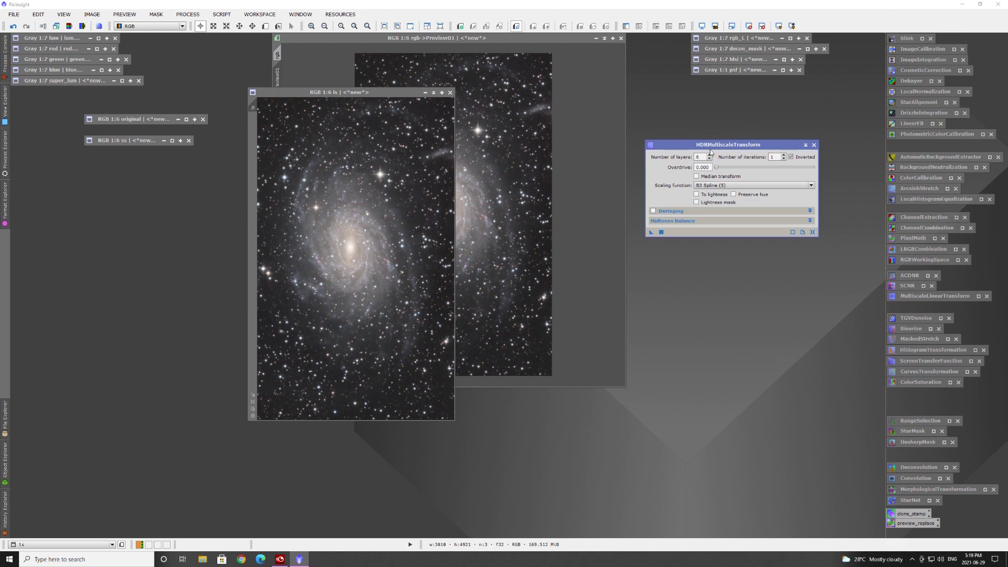
{"action": "left_click", "coordinate": [721, 186]}
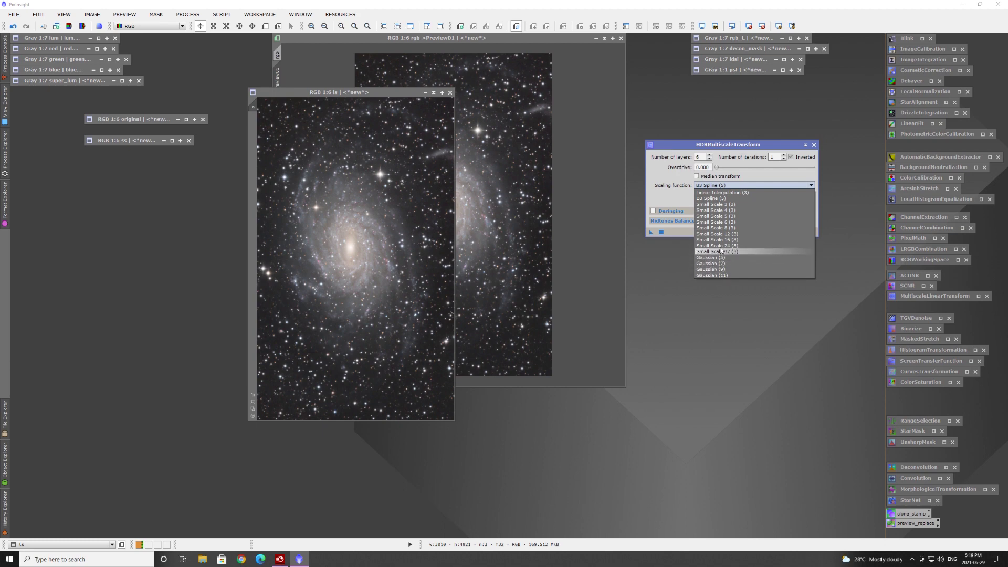
{"action": "left_click", "coordinate": [713, 263]}
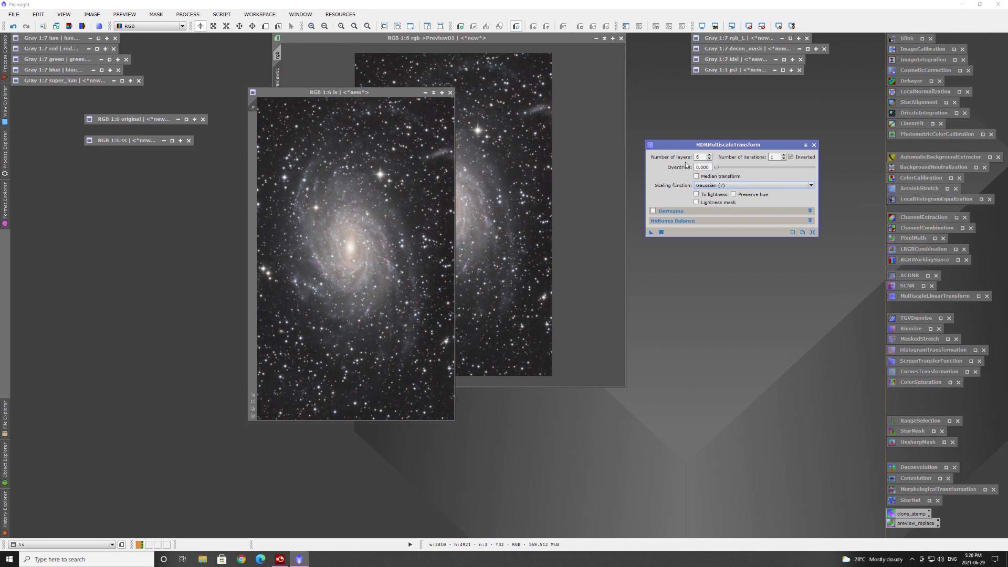
{"action": "left_click", "coordinate": [696, 195]}
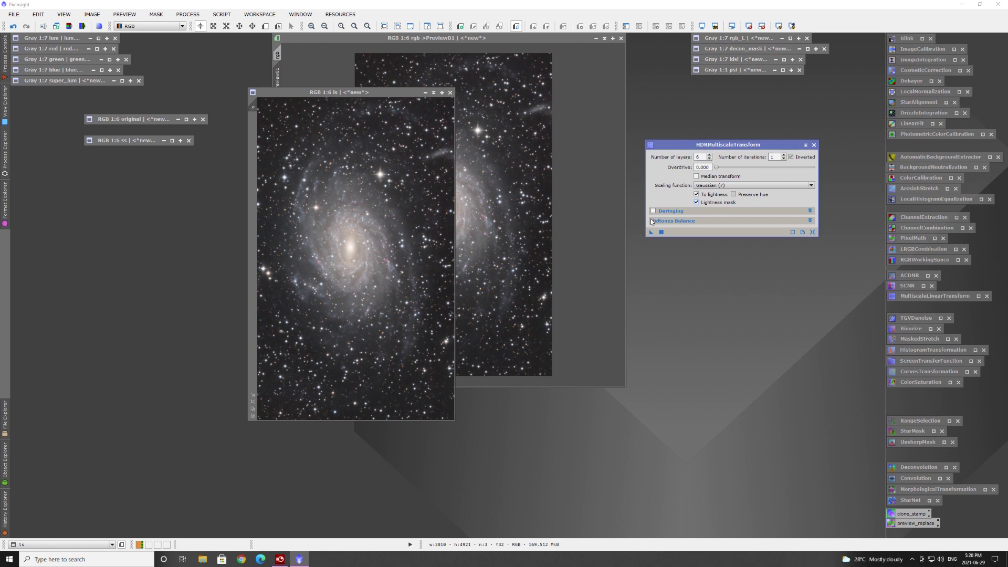
Try HDRMultiscaleTransform with 6 layers on the ls image and undo it.
{"action": "left_click_drag", "start_coordinate": [652, 235], "coordinate": [406, 287]}
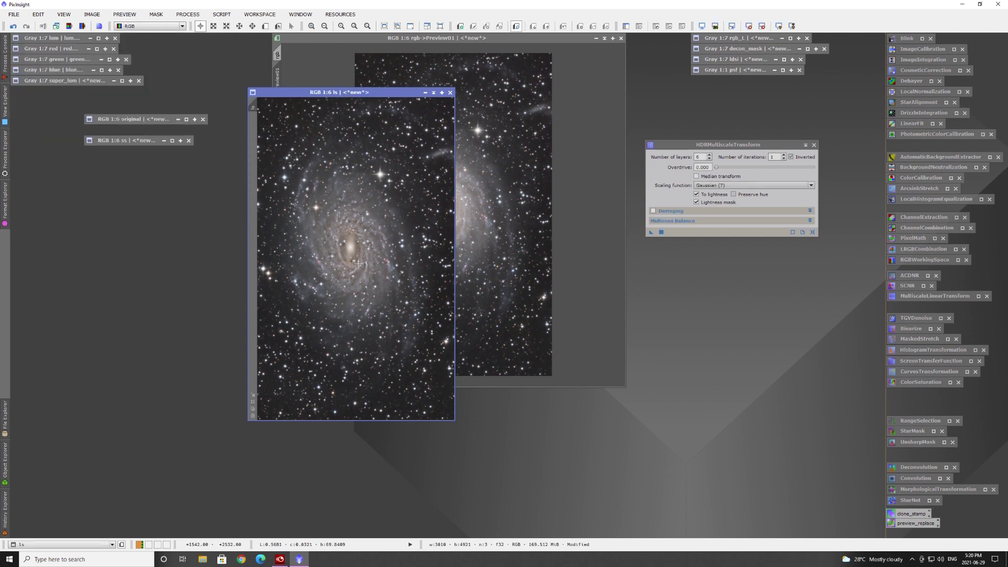
{"action": "left_click", "coordinate": [15, 27]}
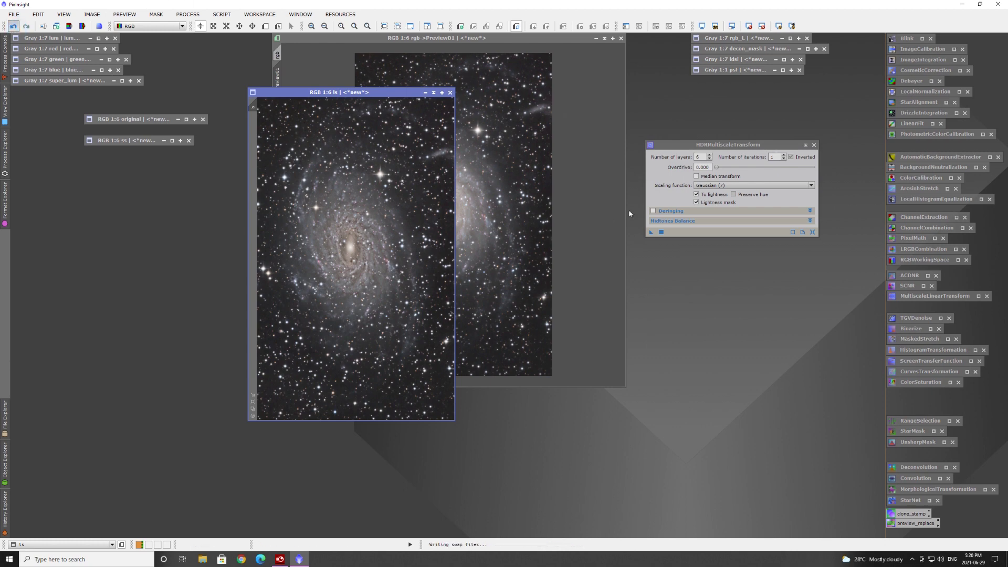
Apply HDRMultiscaleTransform with 8 layers to the ls image, inspect the galaxy core up close, and collapse the image.
{"action": "left_click", "coordinate": [711, 155]}
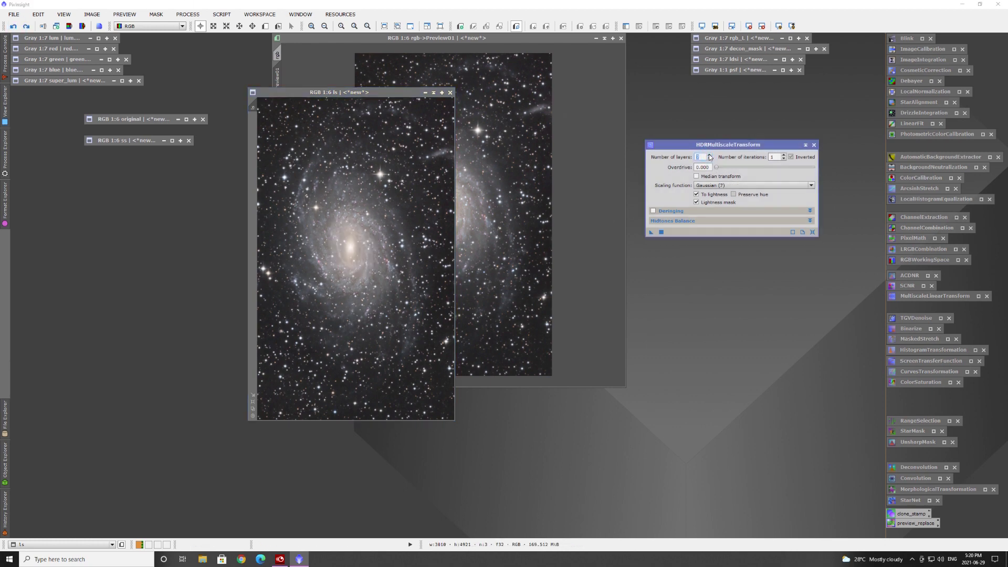
{"action": "left_click", "coordinate": [652, 234]}
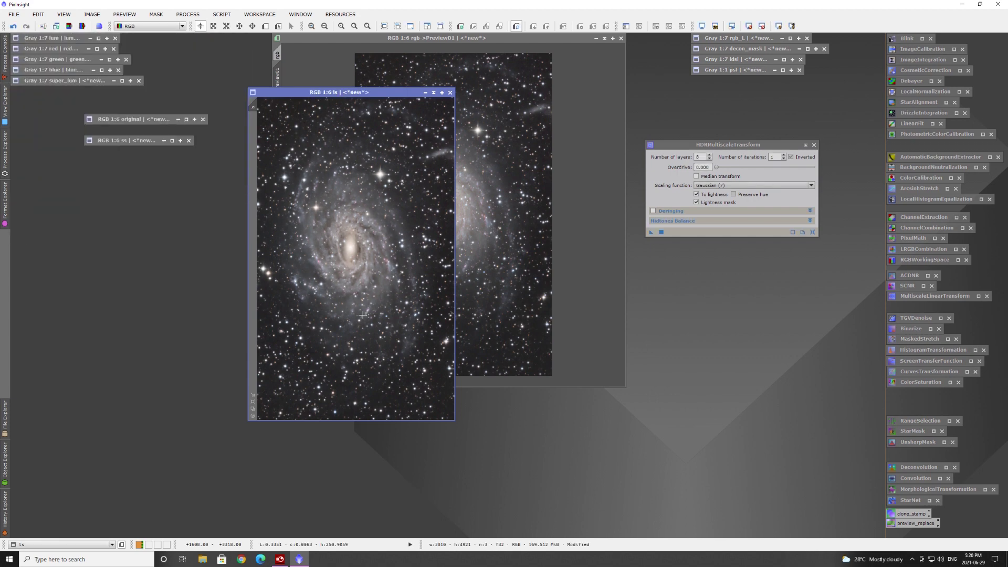
{"action": "scroll", "coordinate": [359, 249], "scroll_direction": "up", "scroll_amount": 3}
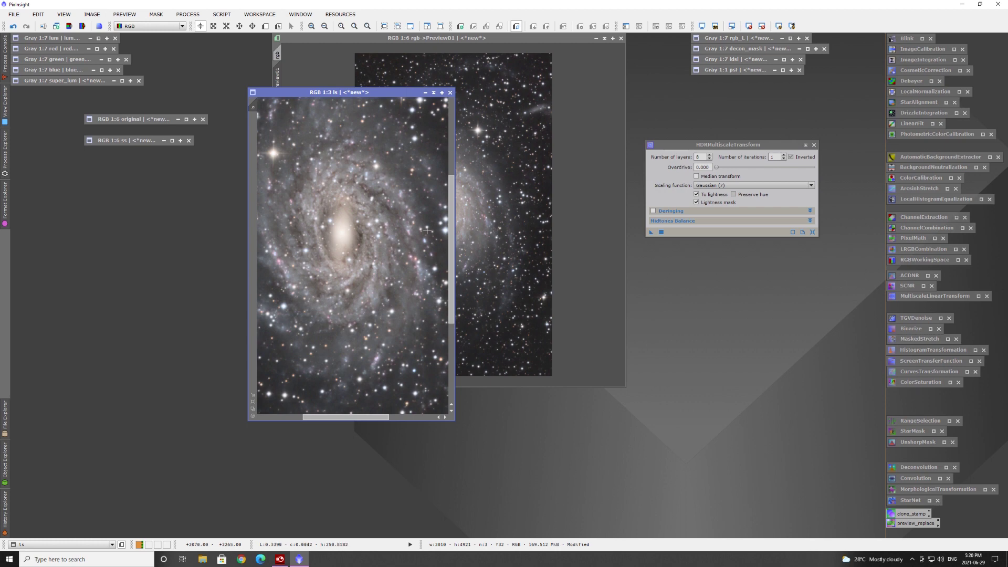
{"action": "scroll", "coordinate": [321, 309], "scroll_direction": "down", "scroll_amount": 3}
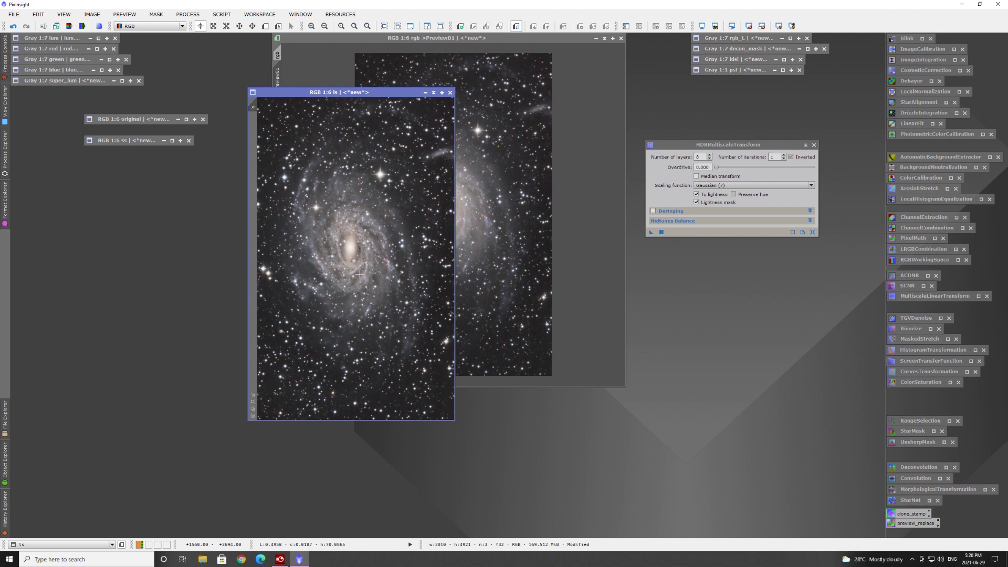
{"action": "left_click", "coordinate": [433, 92]}
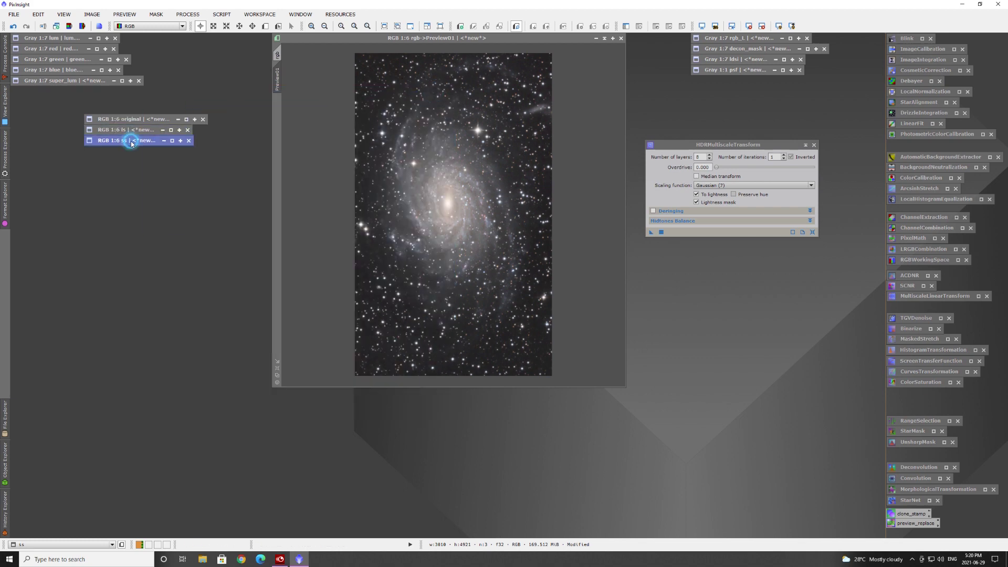
Restore the ss image and apply HDRMultiscaleTransform to it with the Small Scale 5 (3) scaling function and 6 layers.
{"action": "double_click", "coordinate": [135, 140]}
{"action": "left_click", "coordinate": [735, 186]}
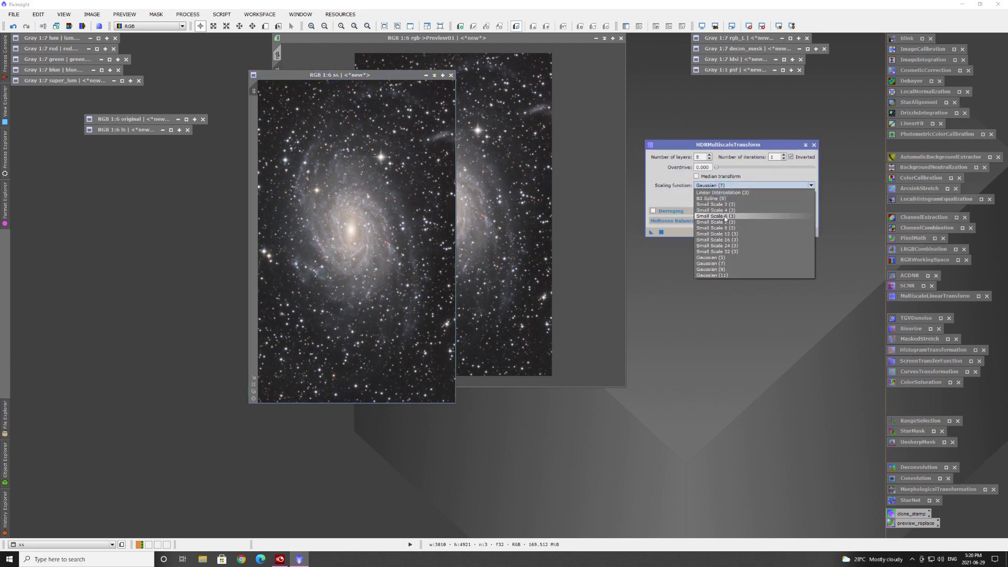
{"action": "left_click", "coordinate": [716, 217]}
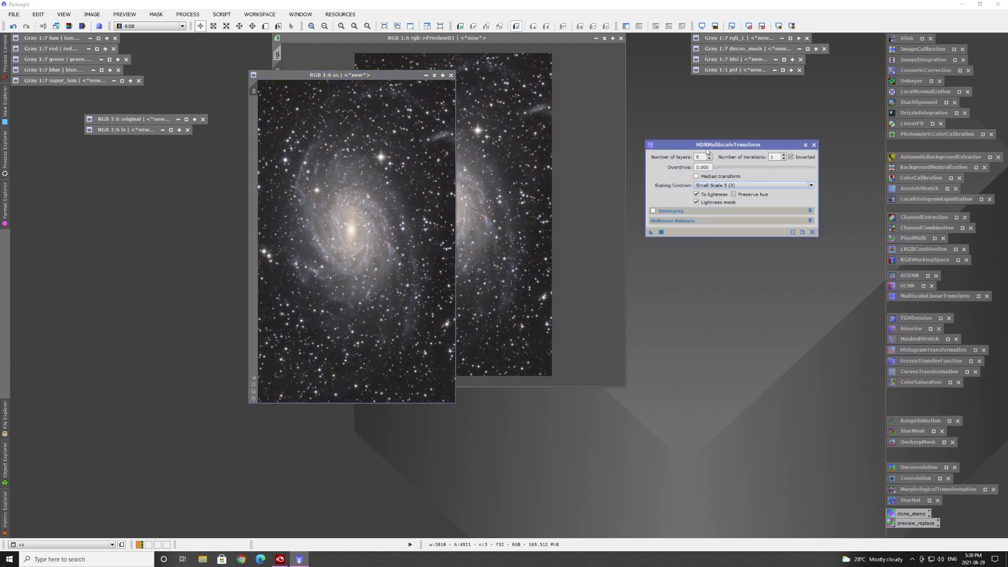
{"action": "double_click", "coordinate": [700, 156]}
{"action": "type", "text": "6"}
{"action": "left_click_drag", "start_coordinate": [652, 232], "coordinate": [362, 247]}
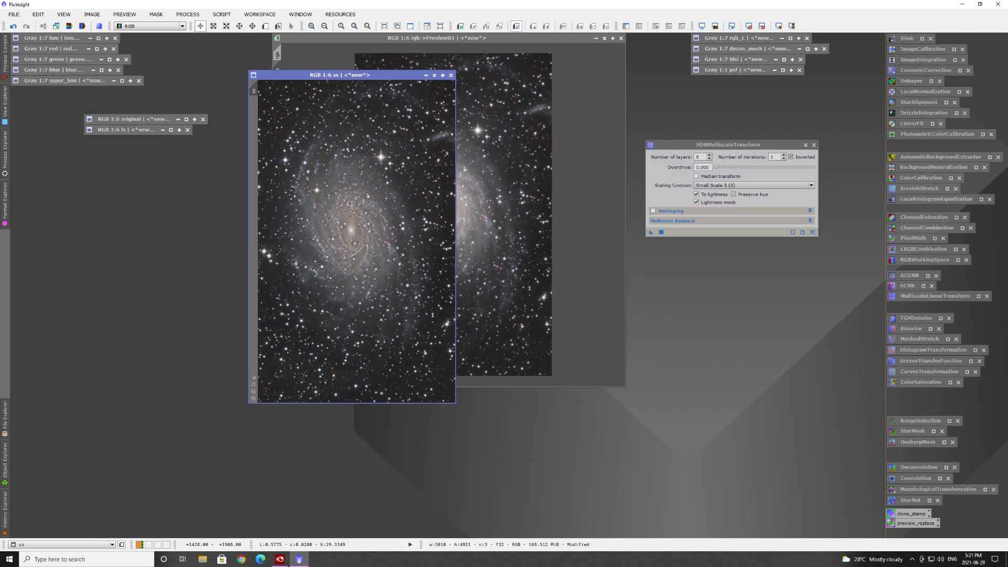
Inspect the galaxy core in the ss image up close and undo its HDRMultiscaleTransform.
{"action": "scroll", "coordinate": [348, 235], "scroll_direction": "up", "scroll_amount": 2}
{"action": "scroll", "coordinate": [348, 235], "scroll_direction": "up", "scroll_amount": 2}
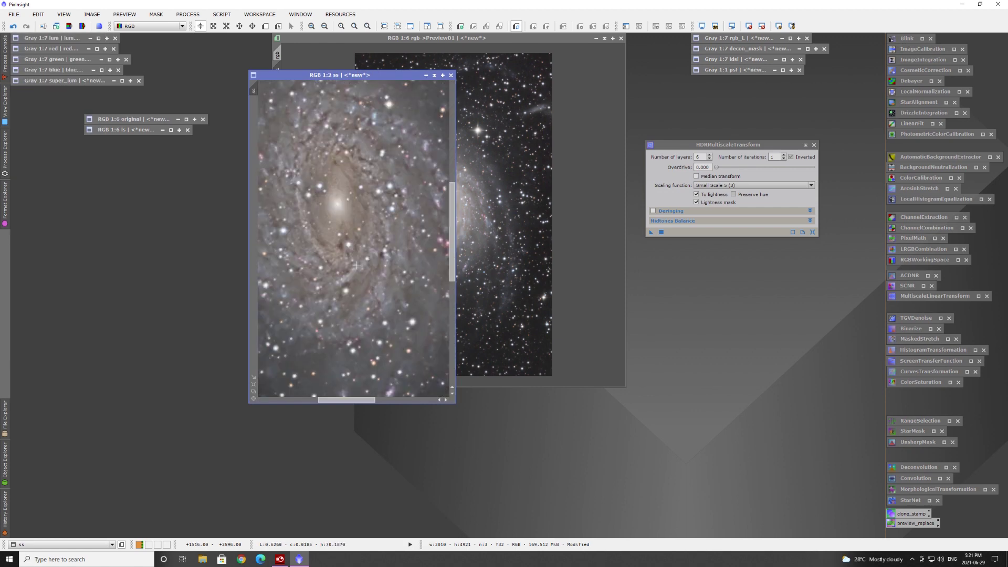
{"action": "scroll", "coordinate": [356, 266], "scroll_direction": "down", "scroll_amount": 1}
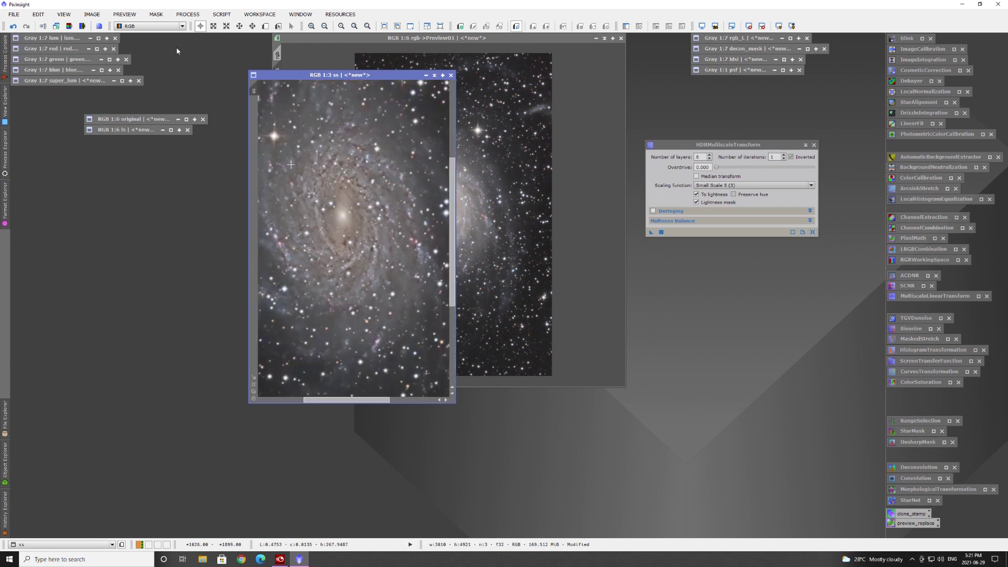
{"action": "key", "text": "ctrl+z"}
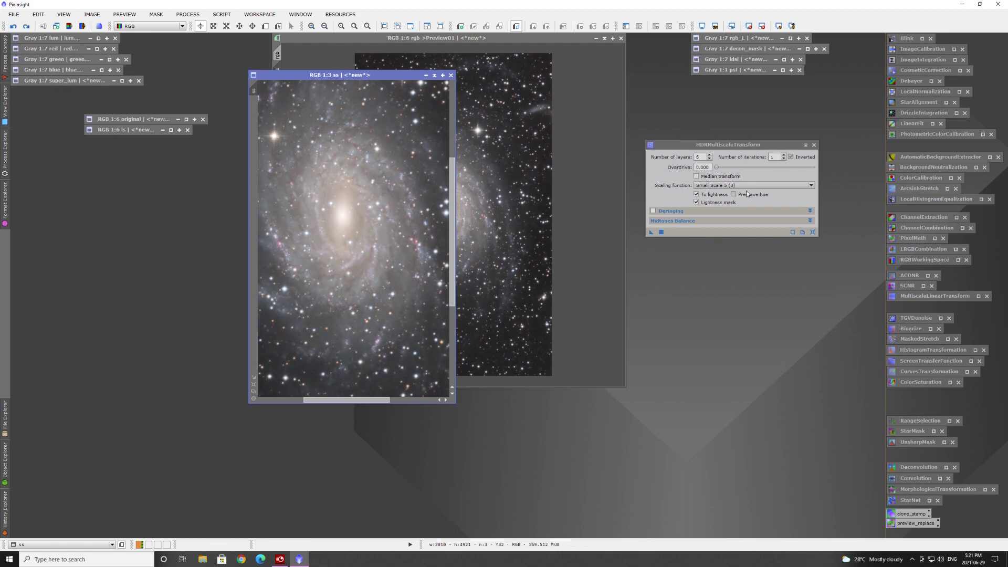
Try HDRMultiscaleTransform with 7 layers on the ss image and undo it.
{"action": "left_click", "coordinate": [710, 158]}
{"action": "left_click", "coordinate": [709, 158]}
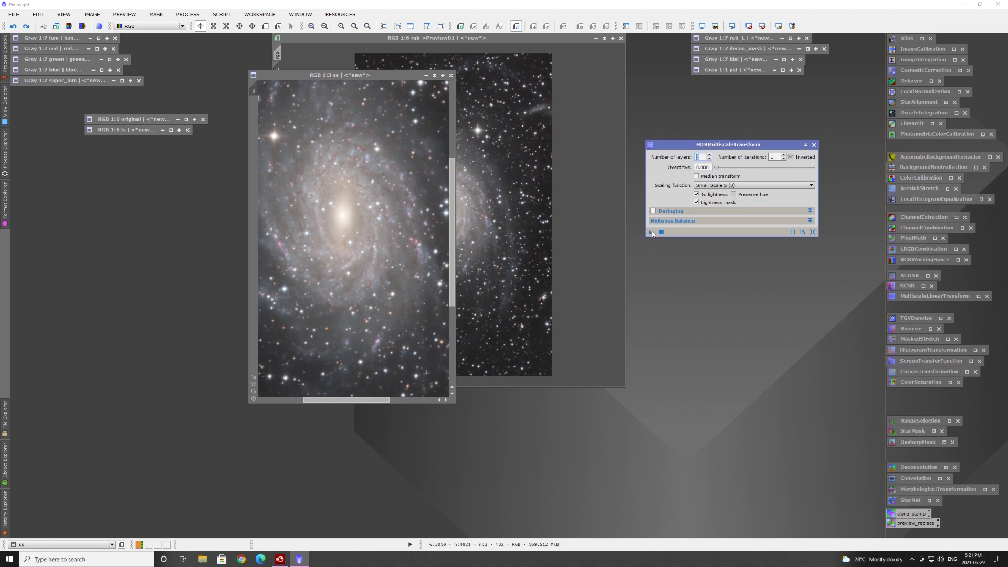
{"action": "left_click", "coordinate": [710, 156]}
{"action": "left_click_drag", "start_coordinate": [653, 234], "coordinate": [419, 257]}
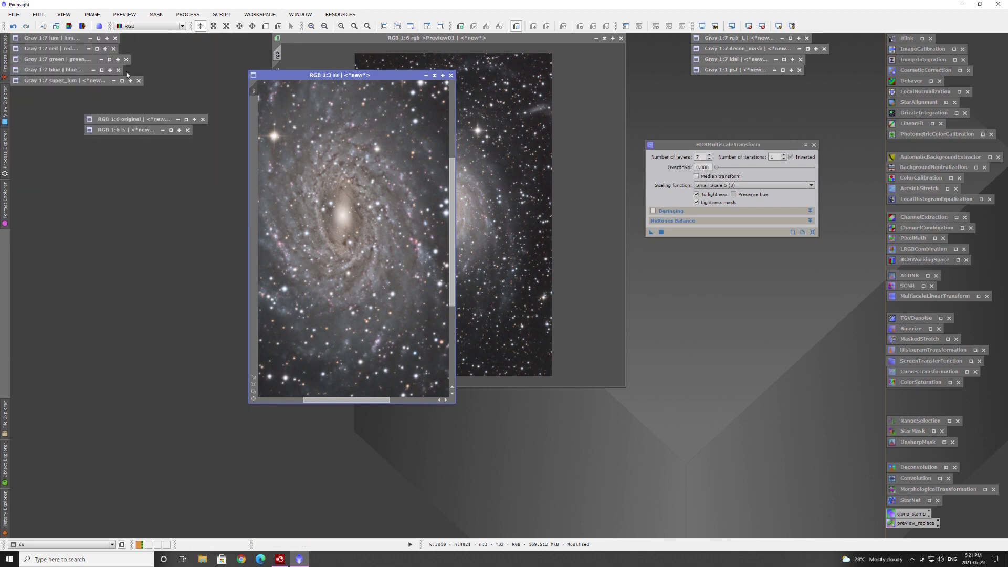
{"action": "left_click", "coordinate": [13, 26]}
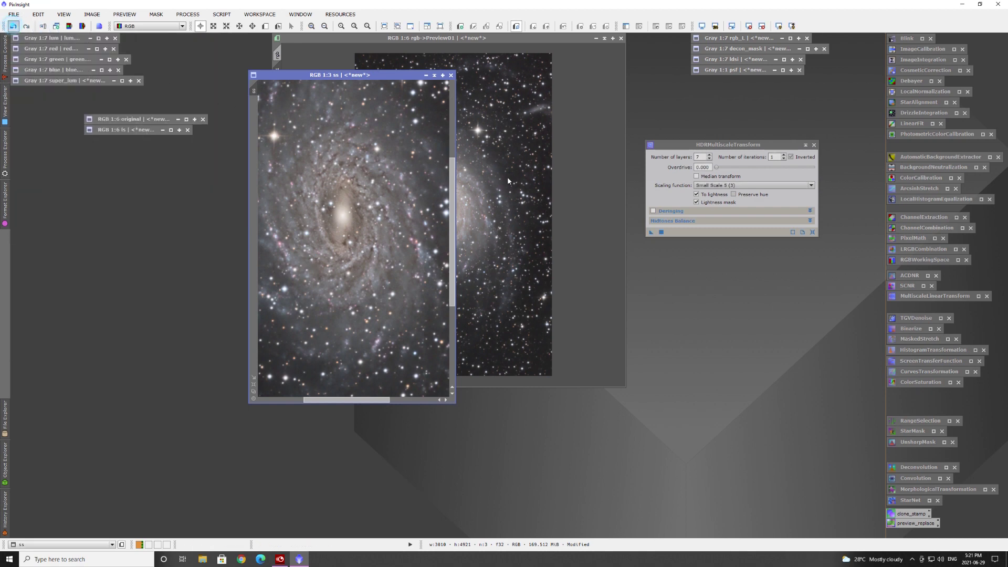
Apply HDRMultiscaleTransform with 6 layers to the ss image, then collapse the image and the process window.
{"action": "left_click", "coordinate": [710, 156]}
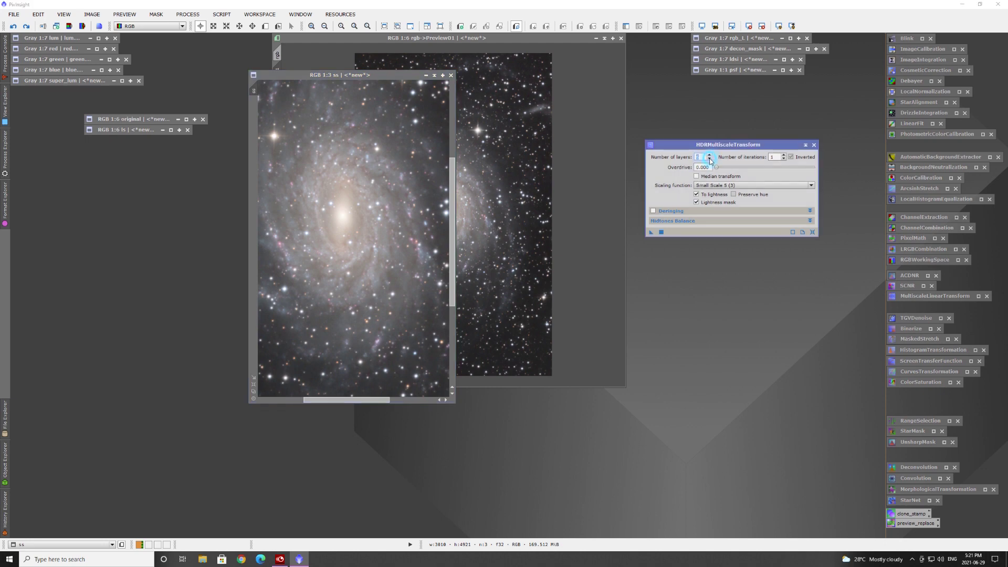
{"action": "left_click_drag", "start_coordinate": [652, 231], "coordinate": [381, 256]}
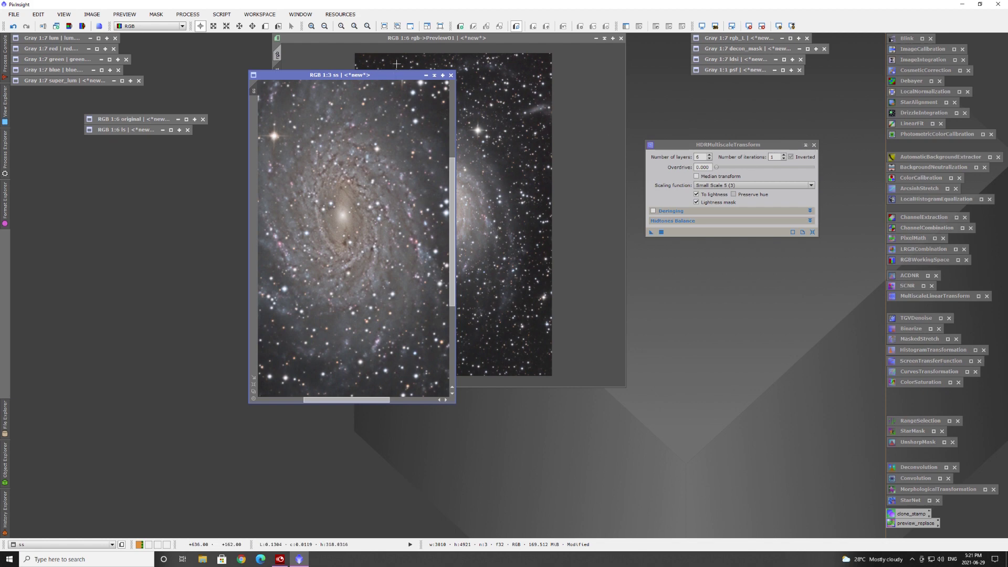
{"action": "scroll", "coordinate": [358, 202], "scroll_direction": "down", "scroll_amount": 3}
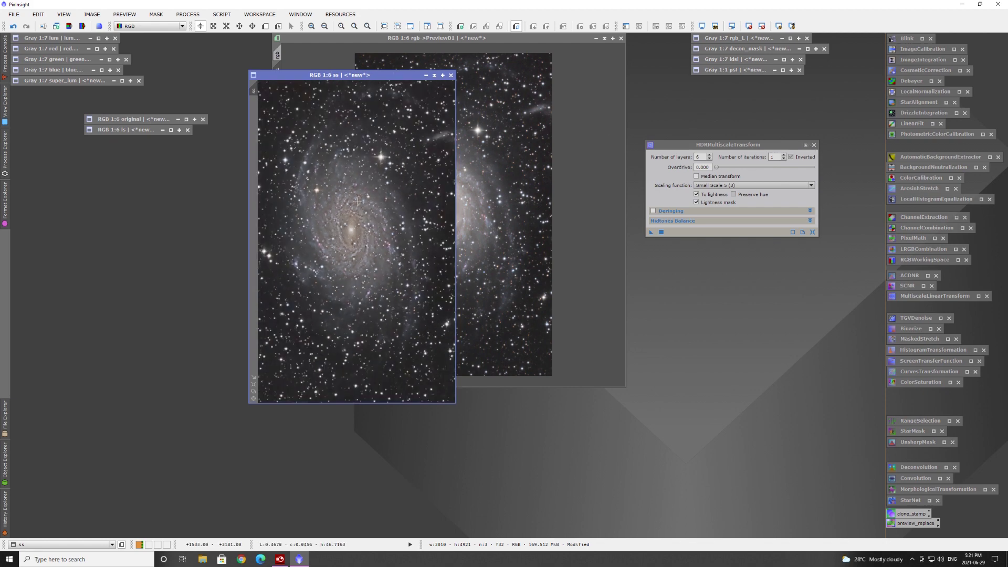
{"action": "left_click", "coordinate": [435, 75]}
{"action": "left_click", "coordinate": [806, 144]}
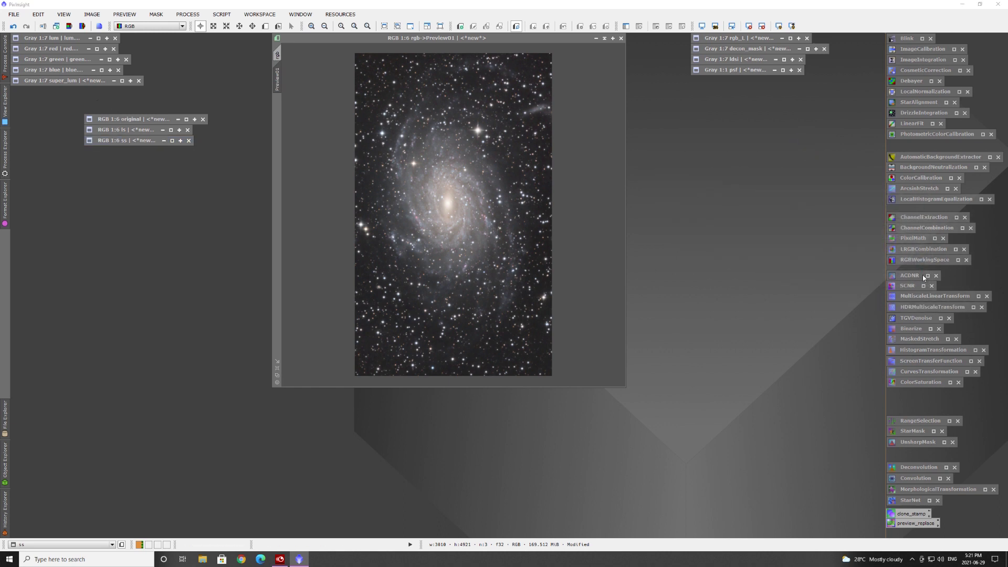
Open PixelMath, clear the existing RGB/K expression and open the Expression Editor.
{"action": "double_click", "coordinate": [915, 239]}
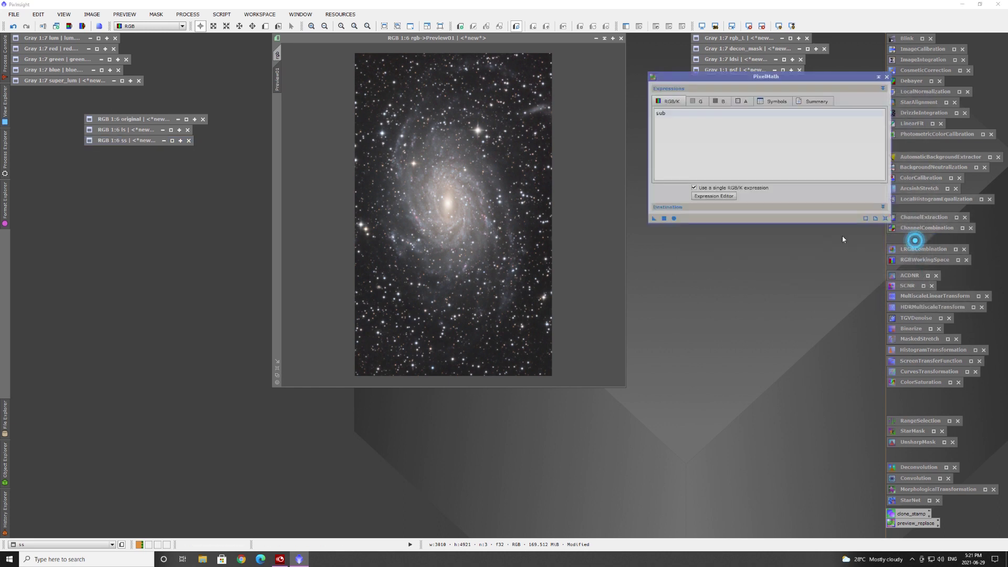
{"action": "triple_click", "coordinate": [664, 107]}
{"action": "key", "text": "BackSpace"}
{"action": "left_click", "coordinate": [700, 191]}
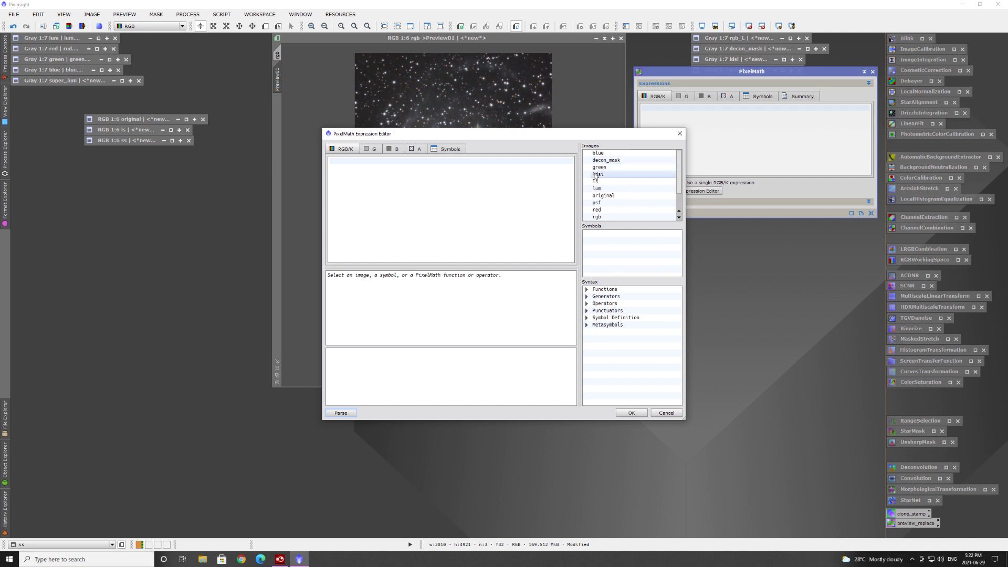
Enter the RGB/K expression 0.33*original+0.33*ls+0.33*ss, parse it to check the syntax, and accept it.
{"action": "left_click", "coordinate": [515, 164]}
{"action": "type", "text": "0.33"}
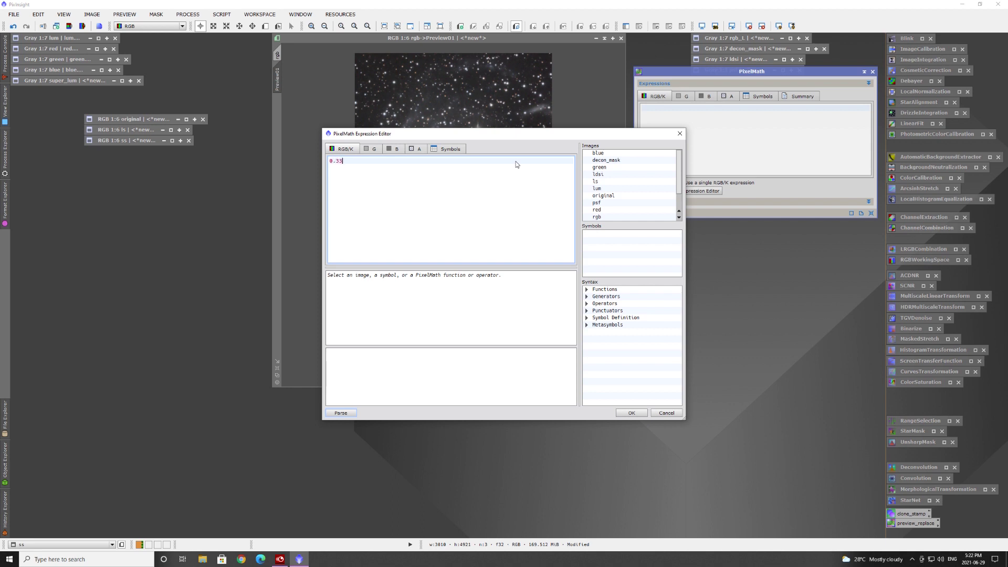
{"action": "type", "text": "*"}
{"action": "left_click", "coordinate": [607, 196]}
{"action": "double_click", "coordinate": [607, 196]}
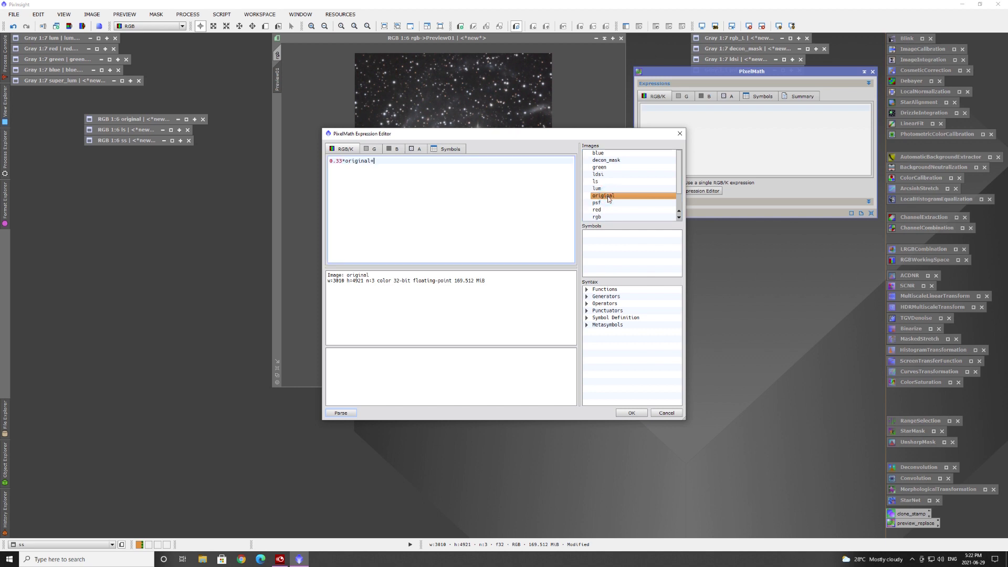
{"action": "type", "text": "+0.33*"}
{"action": "type", "text": "ls+0.33*ss"}
{"action": "left_click", "coordinate": [345, 413]}
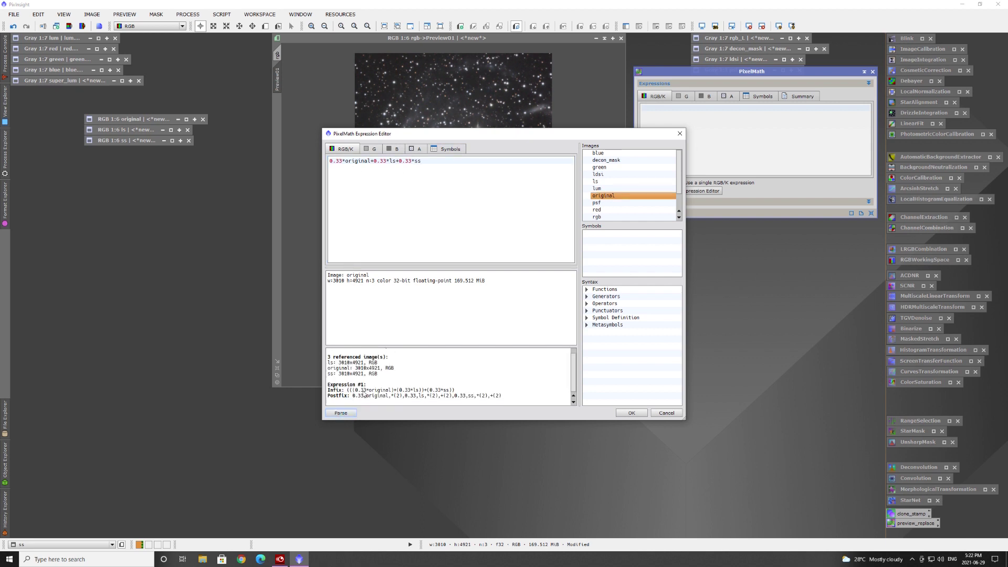
{"action": "left_click", "coordinate": [632, 414]}
Run PixelMath with Create new image and Rescale result enabled, and place the blended image beside the galaxy preview for comparison.
{"action": "left_click", "coordinate": [730, 202]}
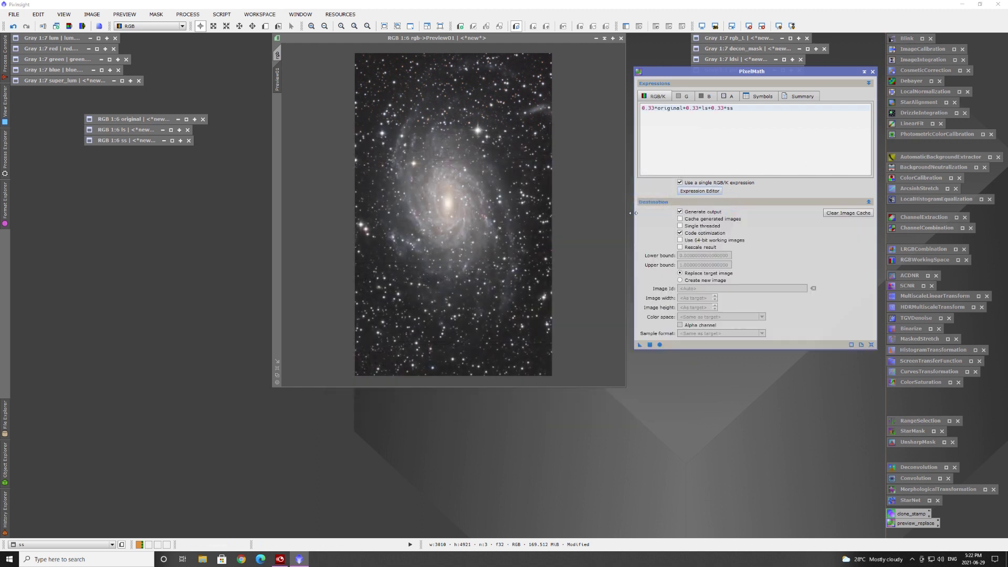
{"action": "left_click", "coordinate": [681, 281]}
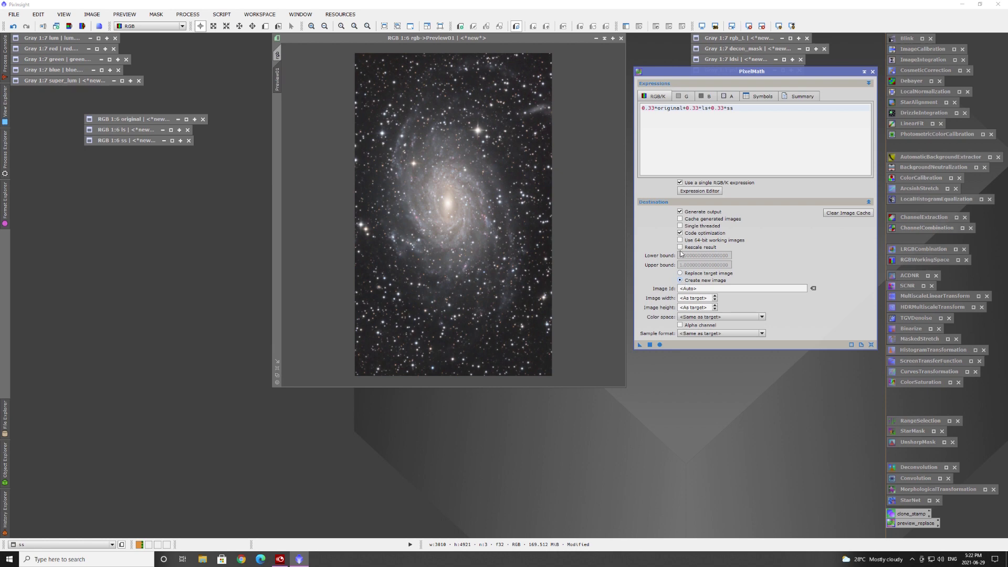
{"action": "left_click", "coordinate": [650, 346]}
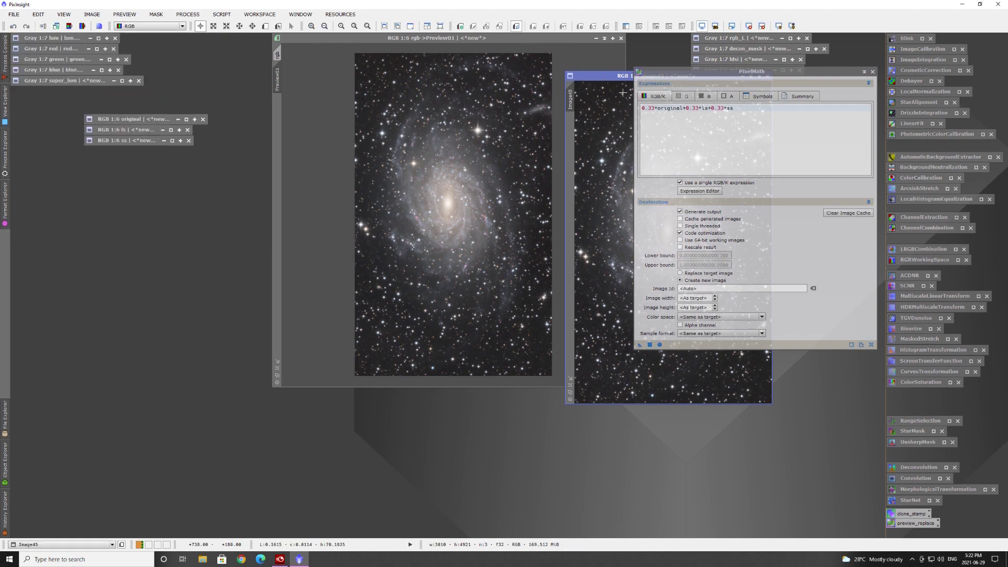
{"action": "left_click_drag", "start_coordinate": [604, 76], "coordinate": [280, 99]}
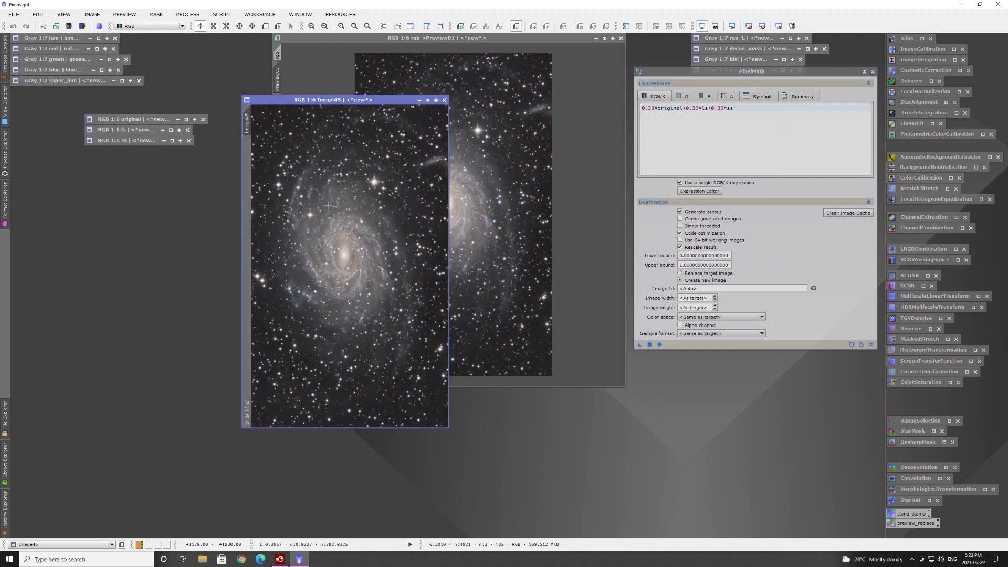
{"action": "left_click_drag", "start_coordinate": [326, 98], "coordinate": [273, 50]}
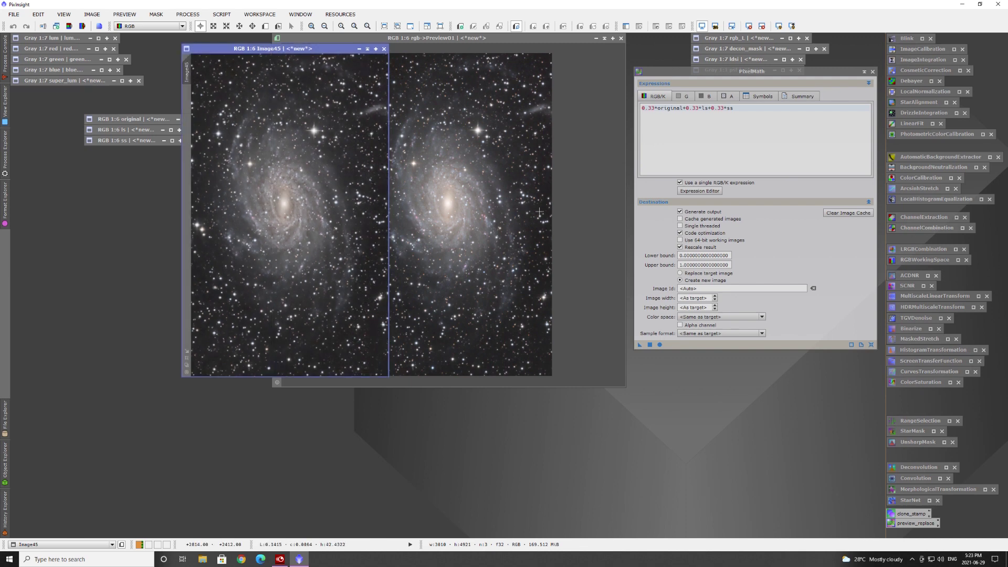
Collapse the blended image and park it below the ss copy, then reset and collapse PixelMath.
{"action": "left_click", "coordinate": [359, 48]}
{"action": "left_click_drag", "start_coordinate": [252, 210], "coordinate": [101, 163]}
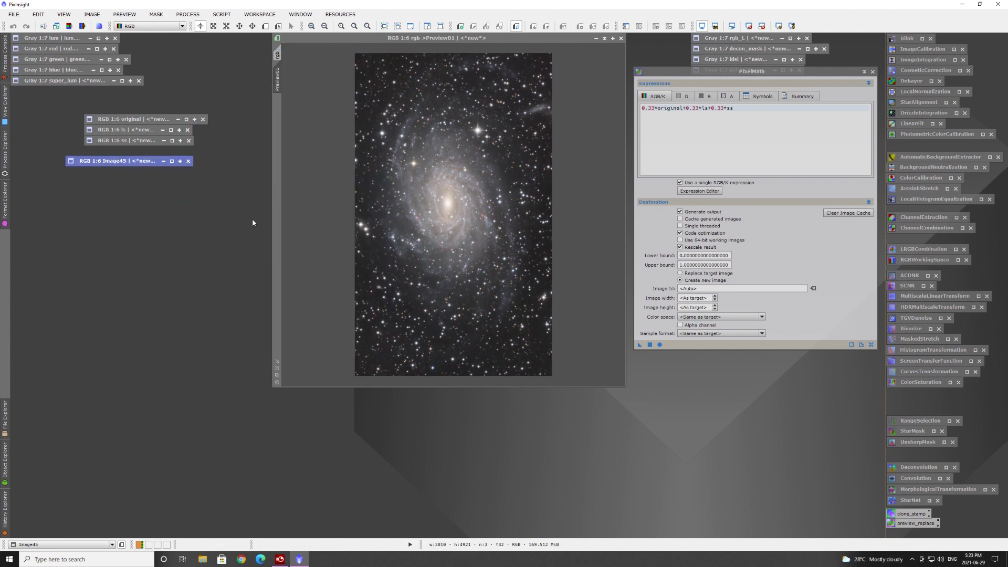
{"action": "left_click", "coordinate": [872, 344]}
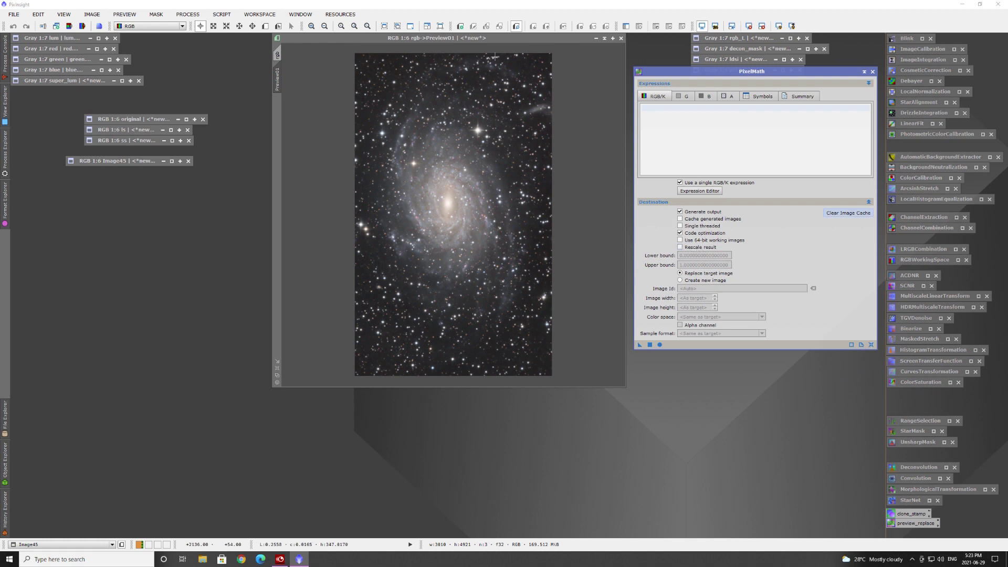
{"action": "left_click", "coordinate": [864, 72]}
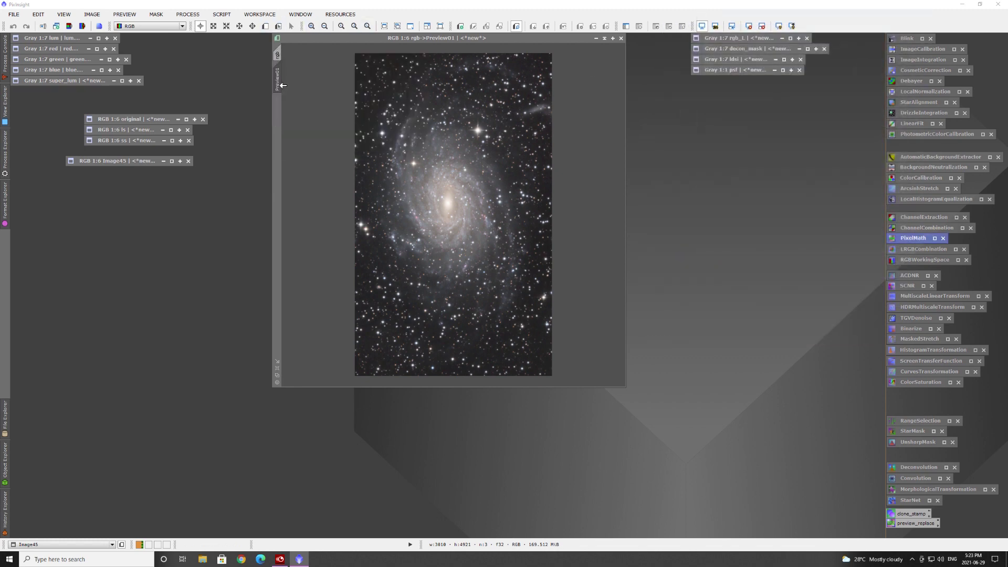
Look up the left, top, width and height values of Preview01 in its properties without changing them.
{"action": "right_click", "coordinate": [278, 85]}
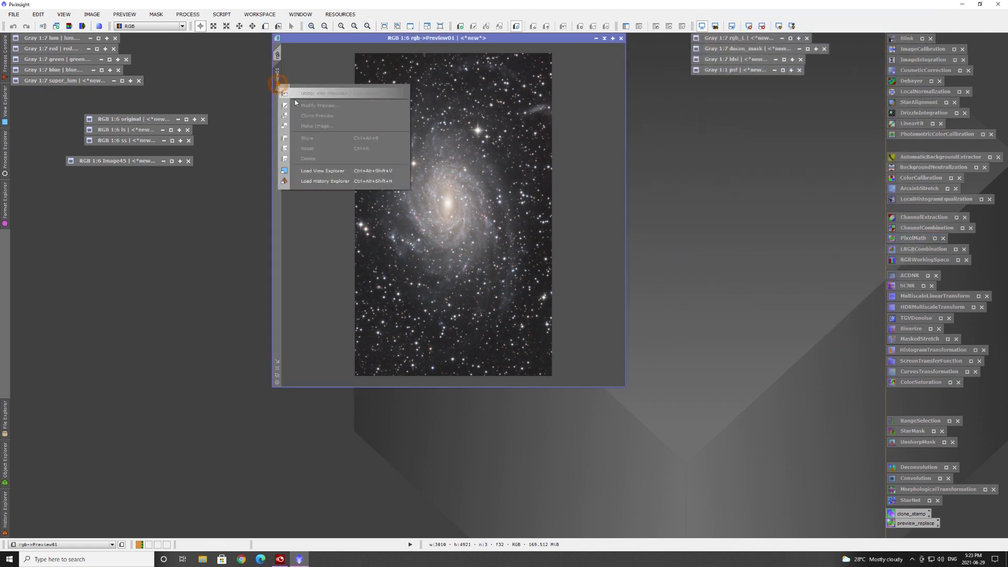
{"action": "left_click", "coordinate": [329, 105]}
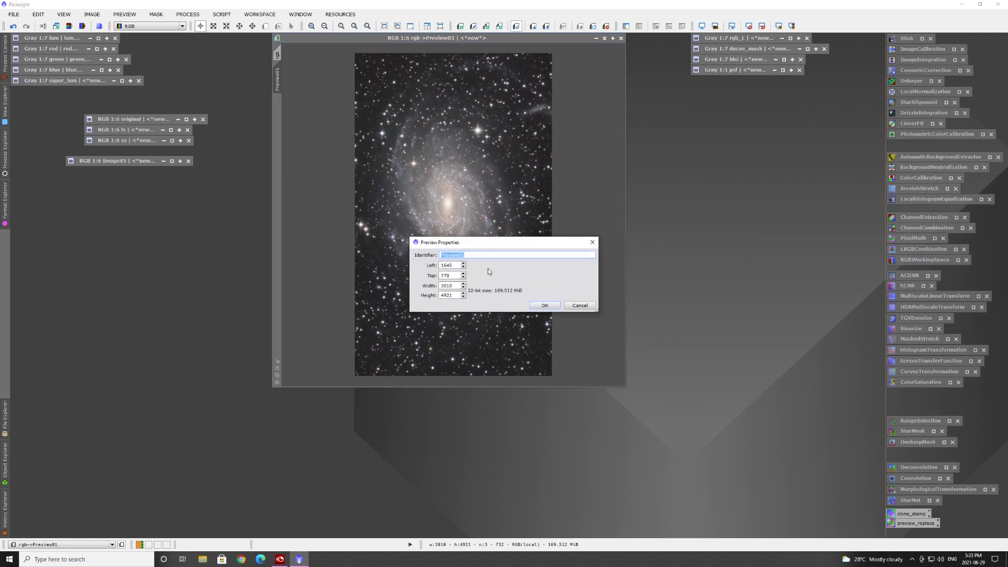
{"action": "left_click", "coordinate": [579, 305]}
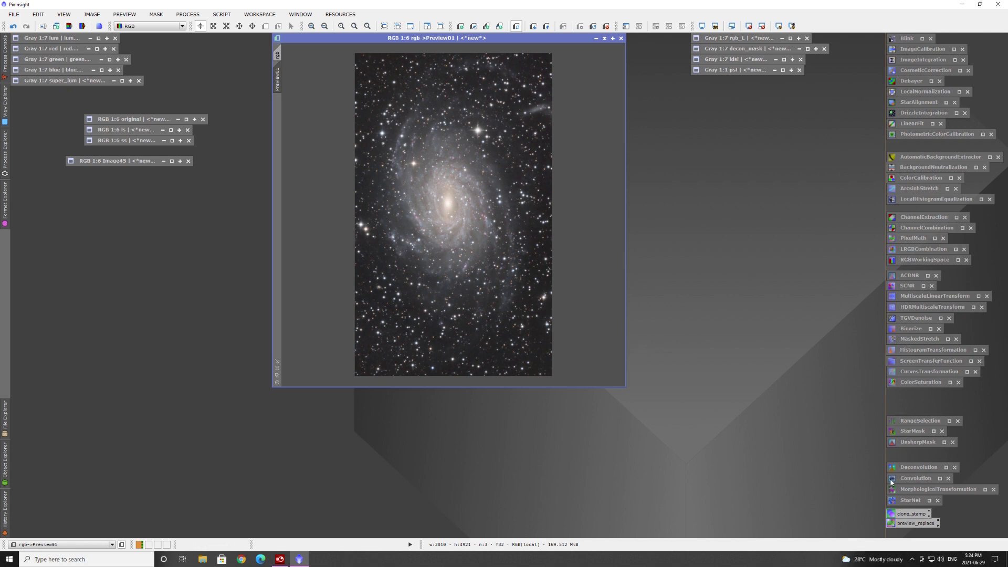
Load the preview_replace PixelMath instance and set x0=1645, y0=770, width=3010, height=4921 and the source image to Image45.
{"action": "double_click", "coordinate": [913, 523]}
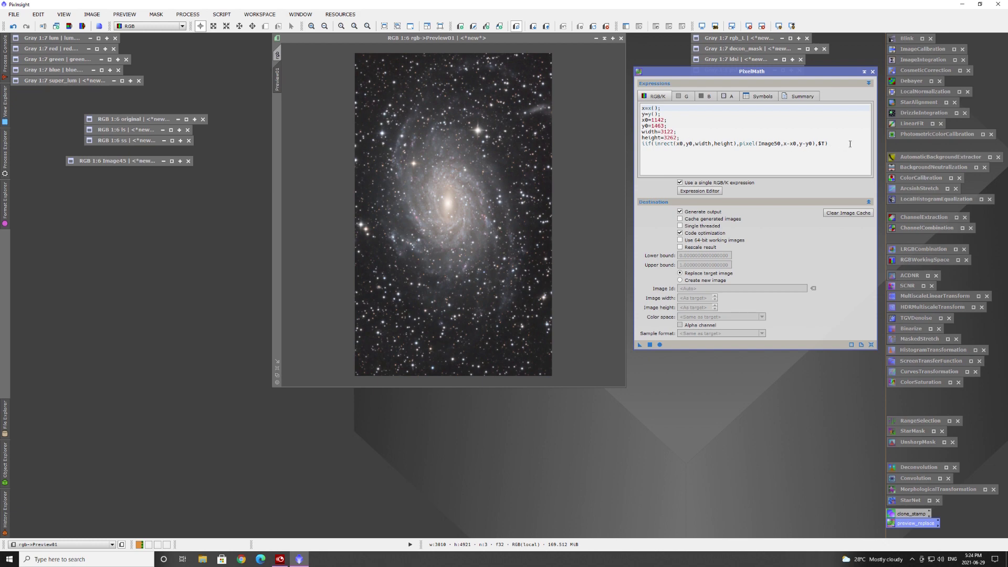
{"action": "left_click", "coordinate": [665, 120]}
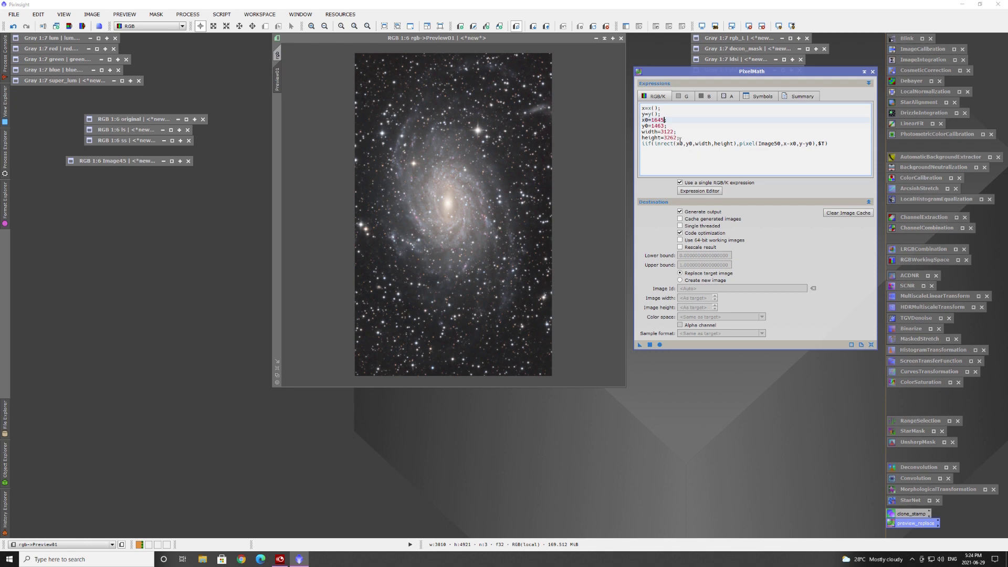
{"action": "left_click", "coordinate": [671, 124]}
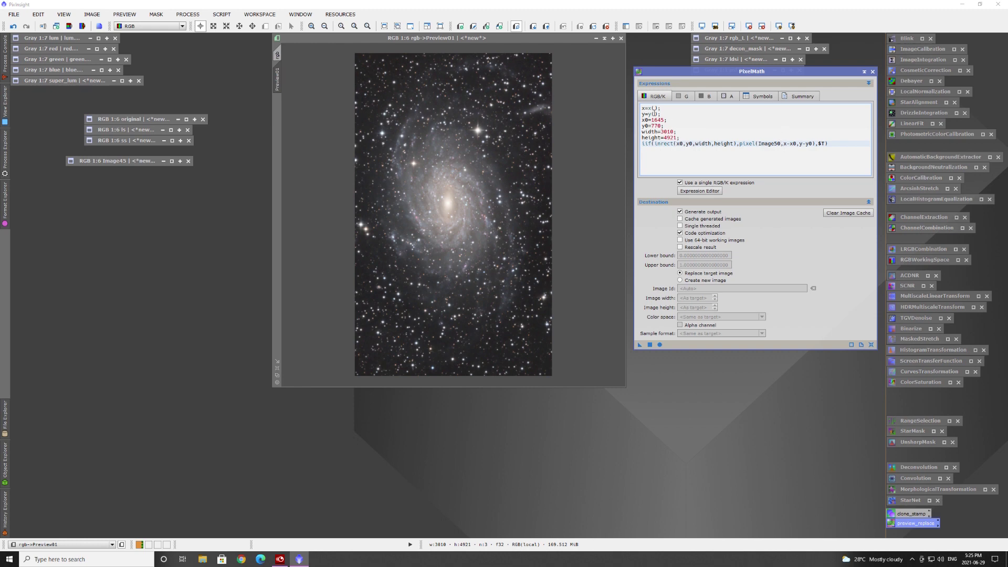
{"action": "key", "text": "BackSpace"}
{"action": "key", "text": "BackSpace"}
{"action": "type", "text": "45"}
Apply the preview replacement expression to the full rgb image and reset PixelMath.
{"action": "left_click", "coordinate": [277, 55]}
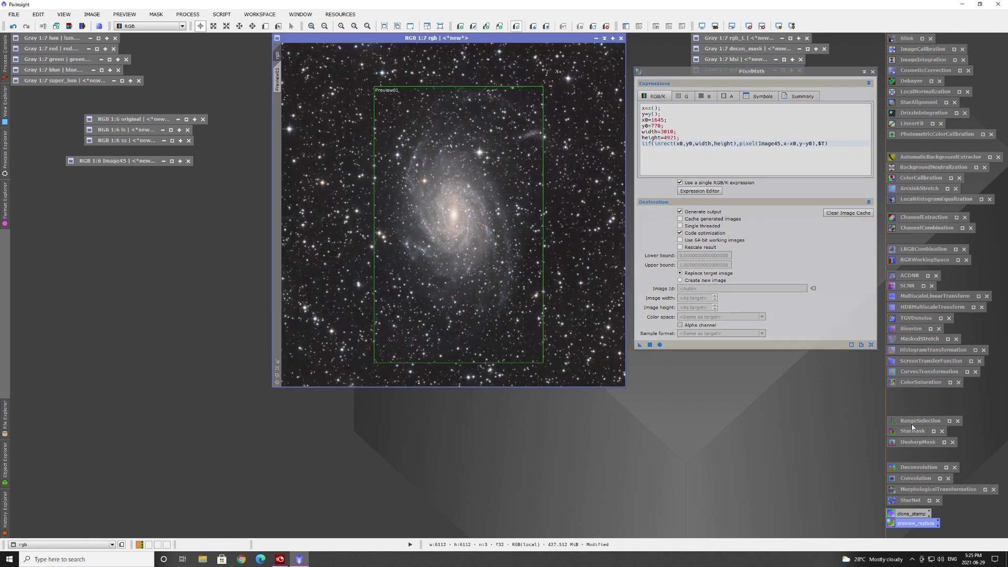
{"action": "left_click", "coordinate": [650, 345]}
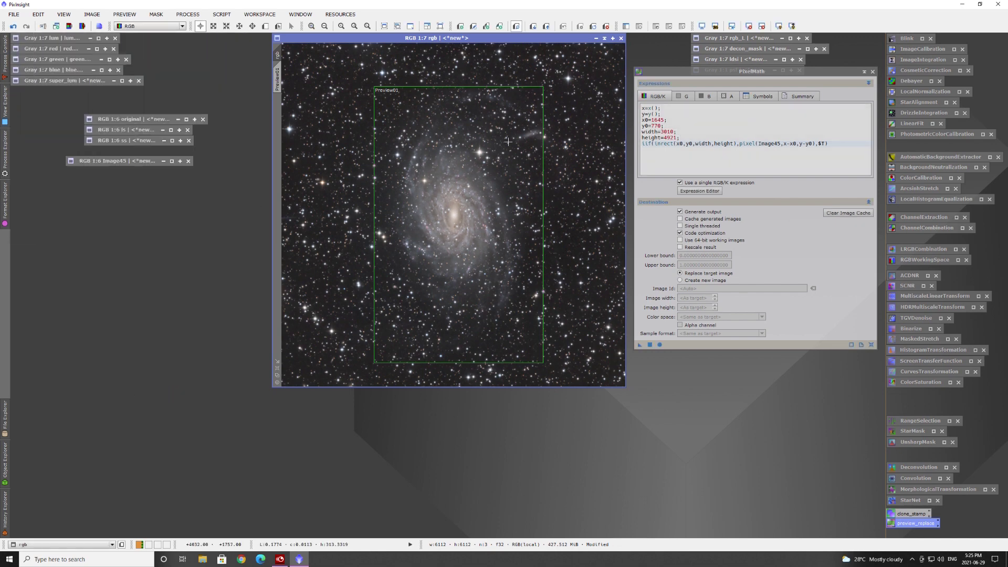
{"action": "left_click", "coordinate": [871, 346]}
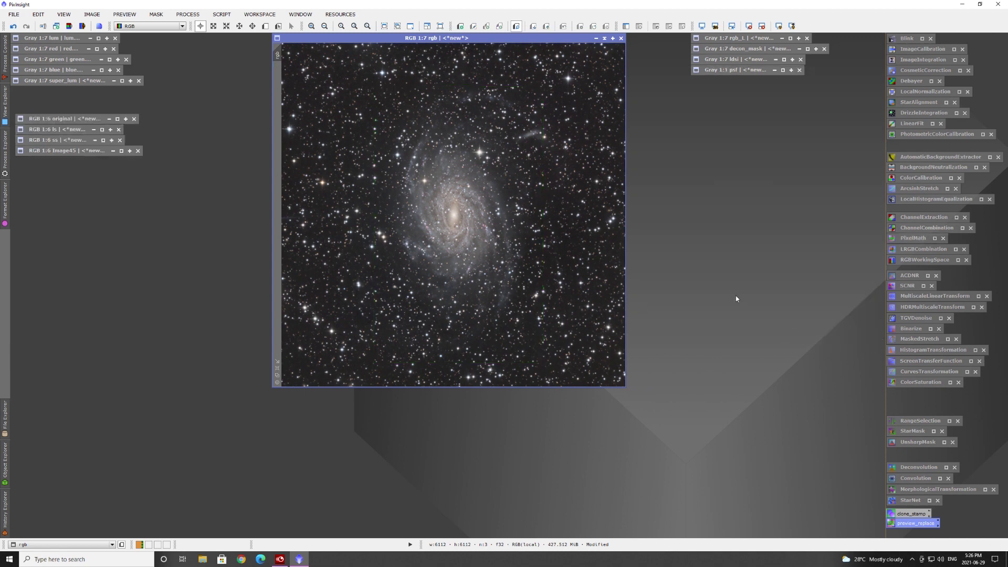
Open CurvesTransformation with a real-time preview of rgb and raise the RGB/K curve's highlights with a point at input 0.72610, output 0.77519.
{"action": "left_click", "coordinate": [916, 373]}
{"action": "double_click", "coordinate": [917, 372]}
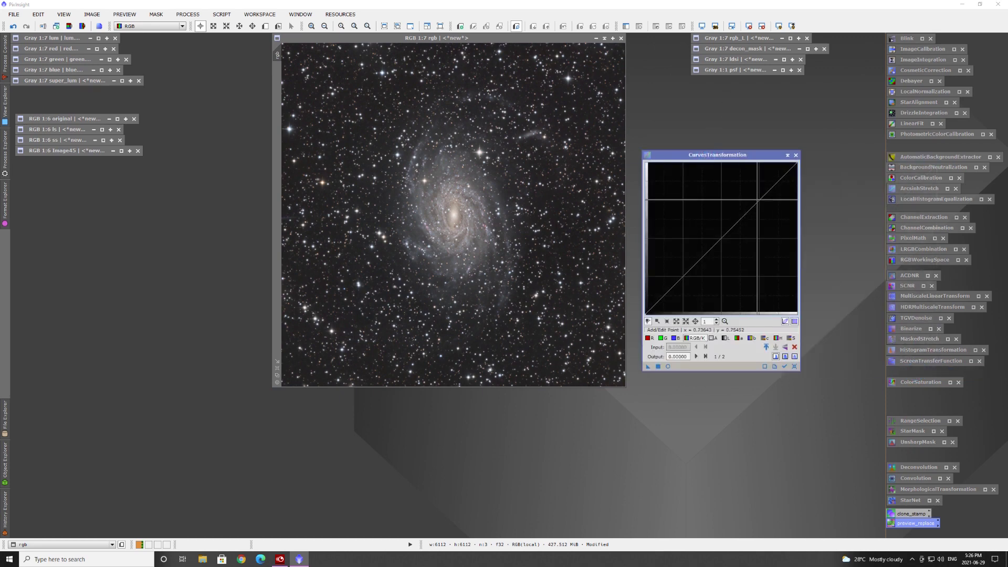
{"action": "left_click", "coordinate": [668, 366]}
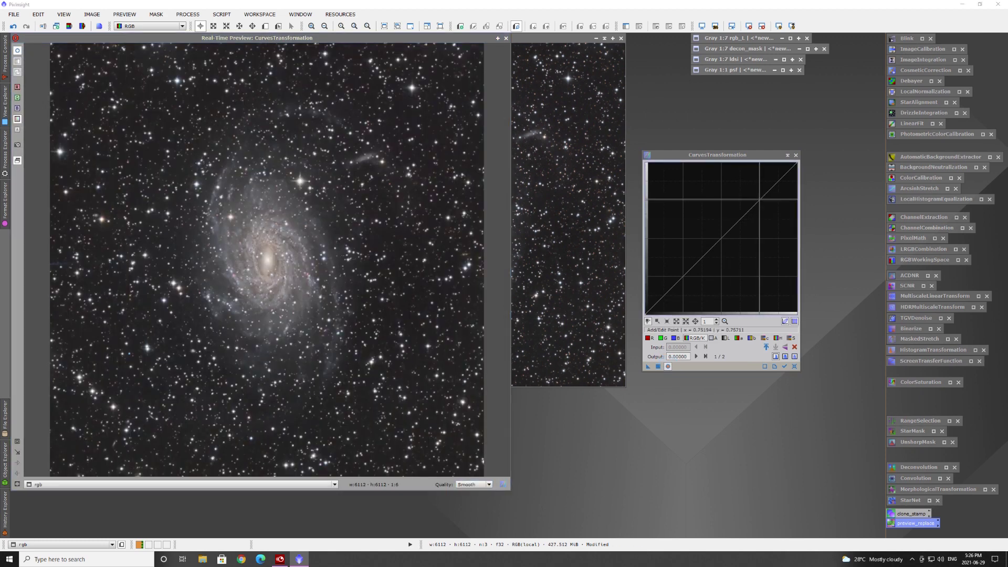
{"action": "left_click", "coordinate": [754, 199]}
{"action": "left_click_drag", "start_coordinate": [755, 199], "coordinate": [756, 197]}
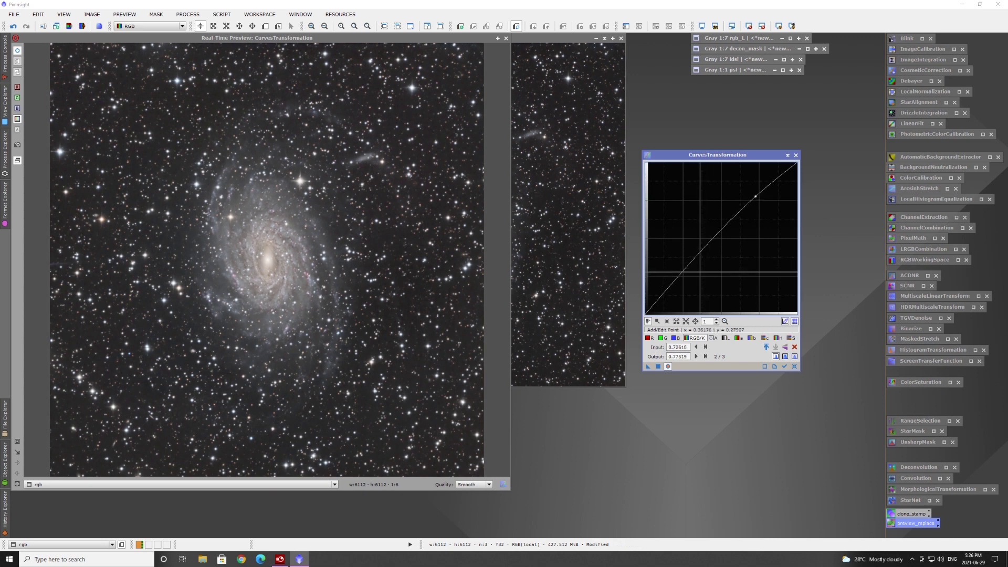
Anchor the lower part of the RGB/K curve at input 0.24348, output 0.25065, and apply the curve to rgb.
{"action": "left_click", "coordinate": [684, 277]}
{"action": "left_click_drag", "start_coordinate": [684, 276], "coordinate": [684, 277]}
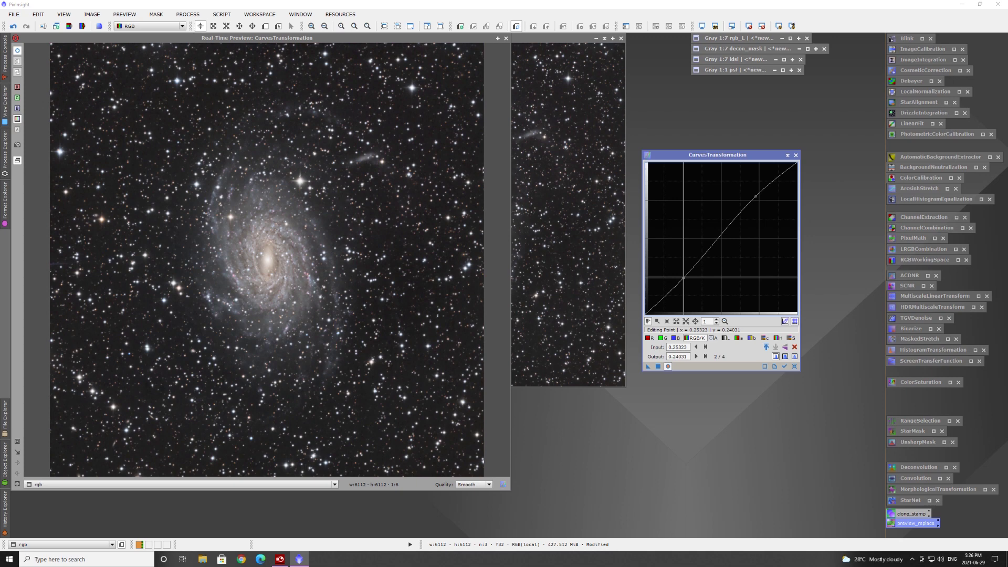
{"action": "left_click_drag", "start_coordinate": [683, 277], "coordinate": [682, 276]}
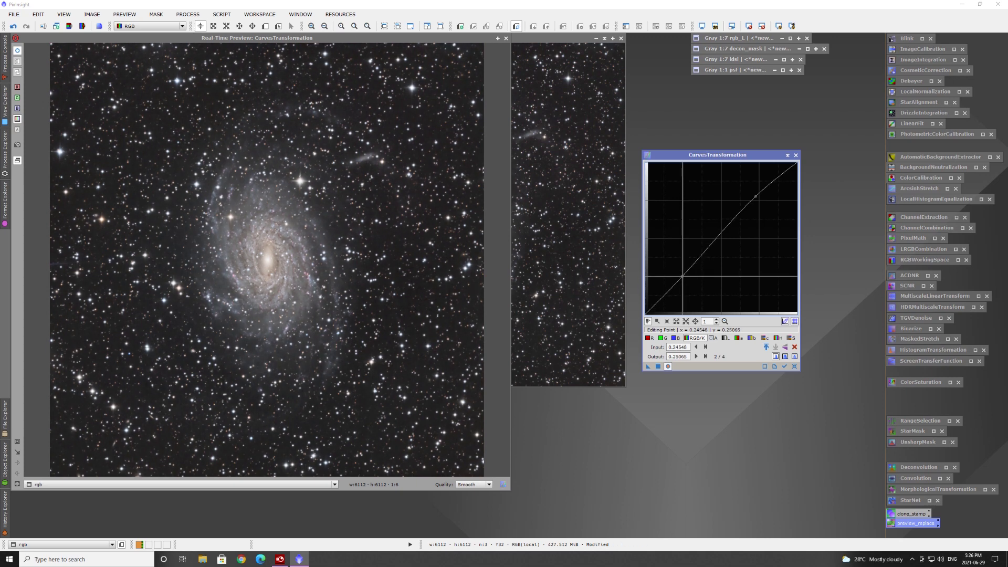
{"action": "left_click", "coordinate": [658, 366]}
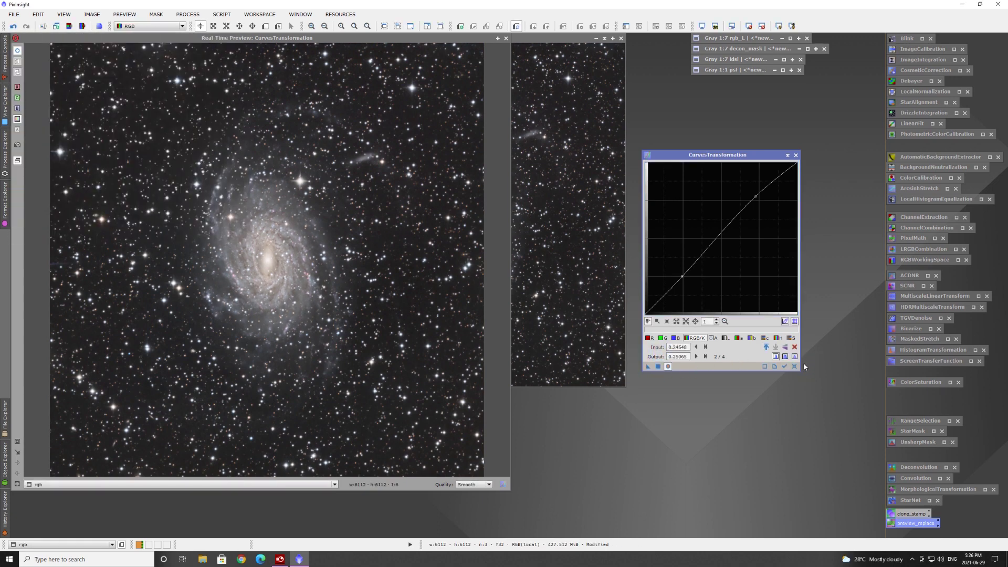
Reset the curves and apply a saturation curve to rgb with a point at input 0.43152, output 0.55556.
{"action": "left_click", "coordinate": [795, 367]}
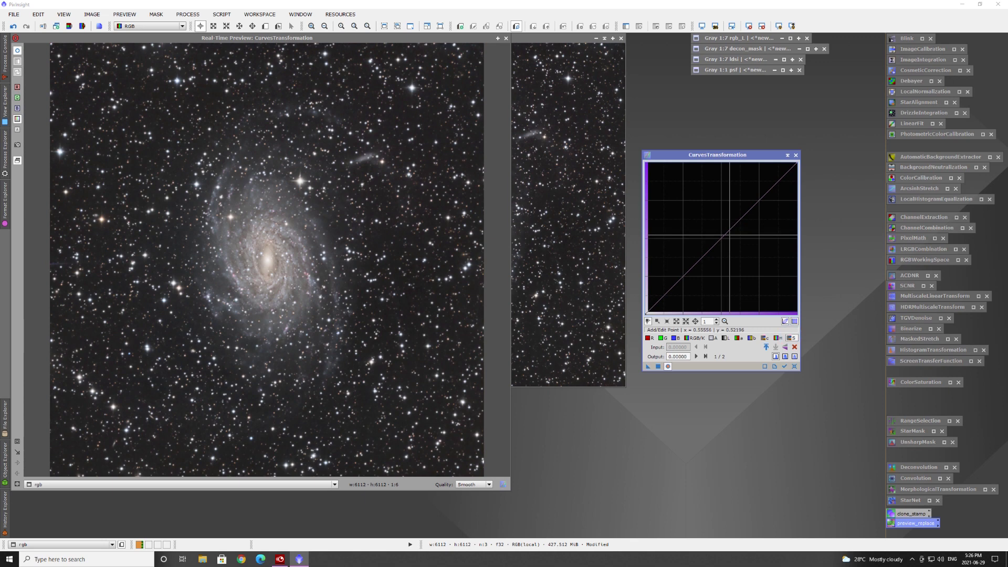
{"action": "left_click_drag", "start_coordinate": [725, 238], "coordinate": [710, 229]}
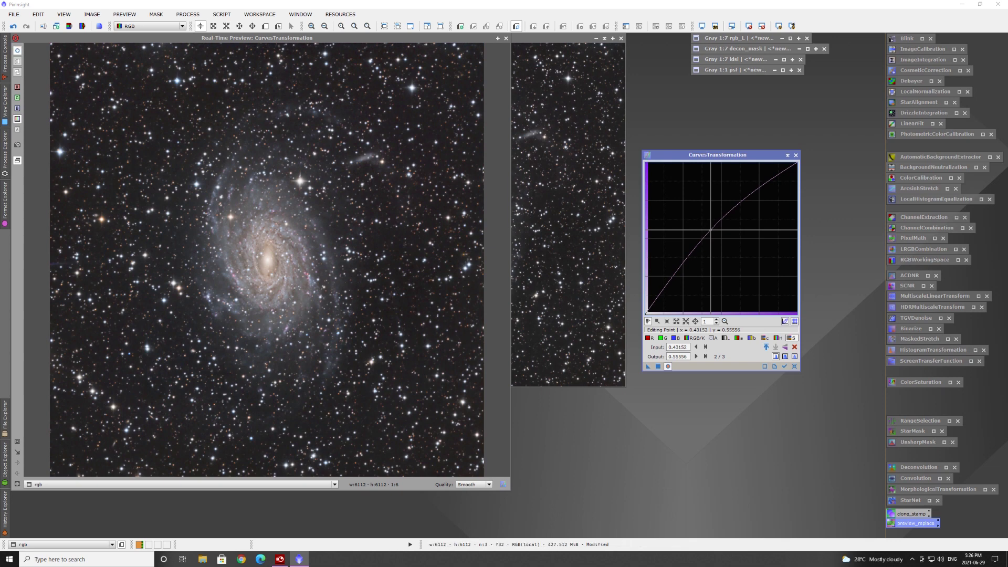
{"action": "left_click", "coordinate": [659, 367]}
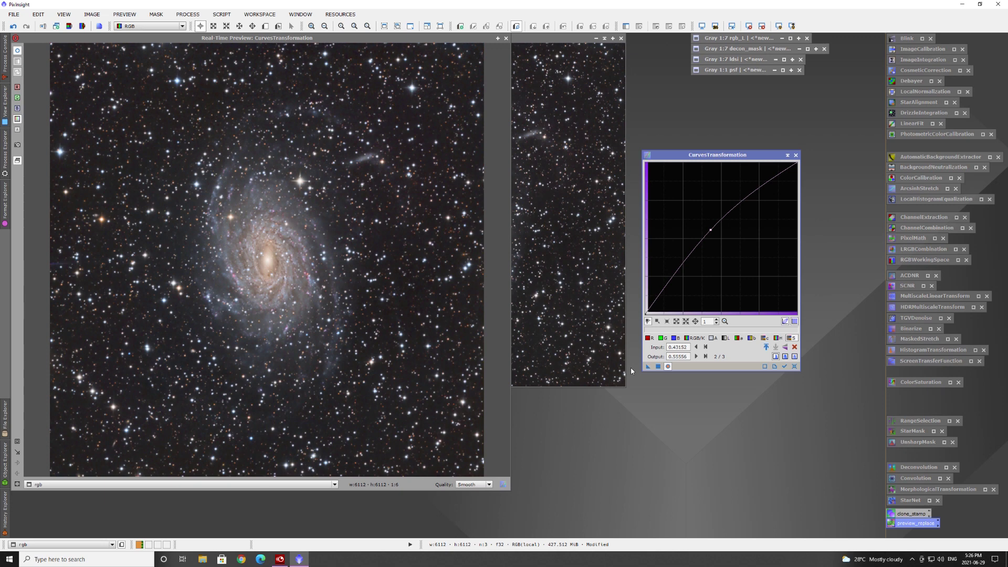
Apply a gentler saturation curve with its point at input 0.47804, output 0.52455, then reset and collapse CurvesTransformation and close the preview.
{"action": "left_click_drag", "start_coordinate": [711, 230], "coordinate": [718, 233]}
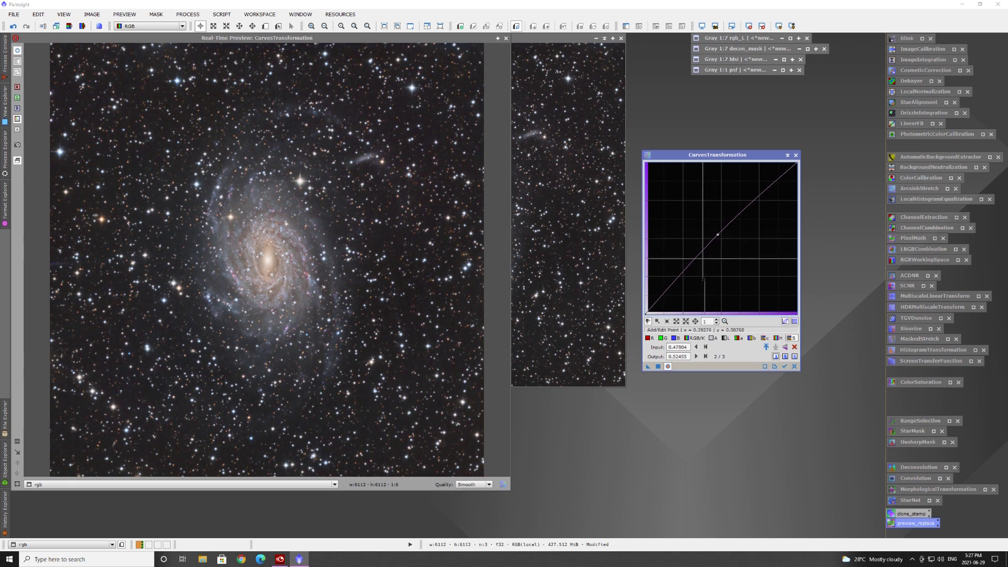
{"action": "left_click", "coordinate": [658, 366]}
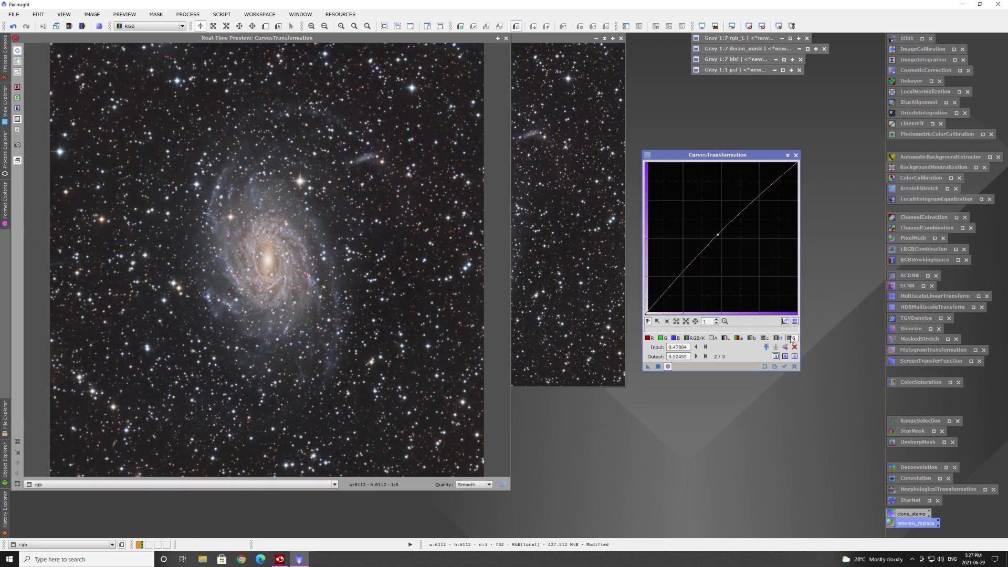
{"action": "left_click", "coordinate": [794, 366]}
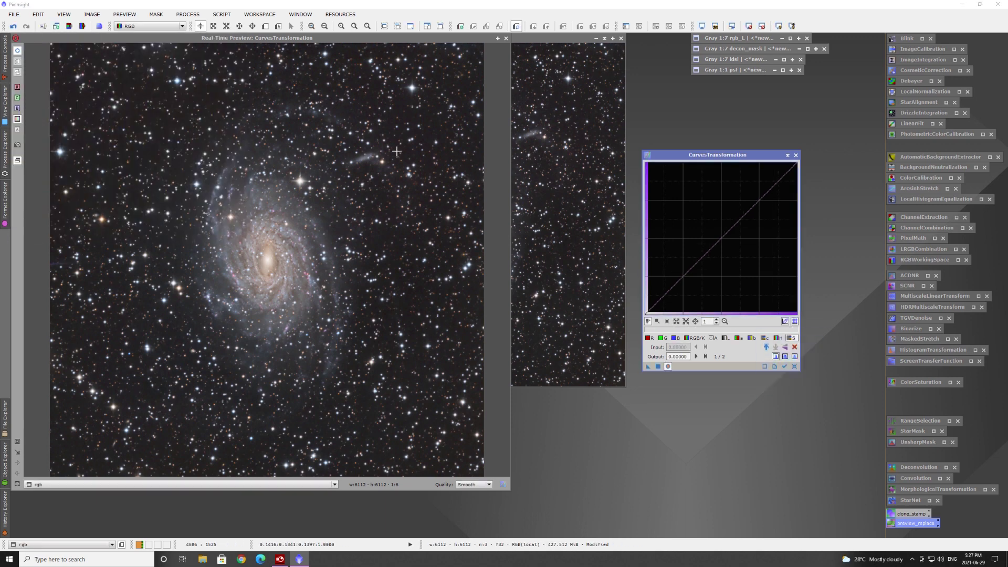
{"action": "left_click", "coordinate": [788, 156]}
{"action": "left_click", "coordinate": [506, 39]}
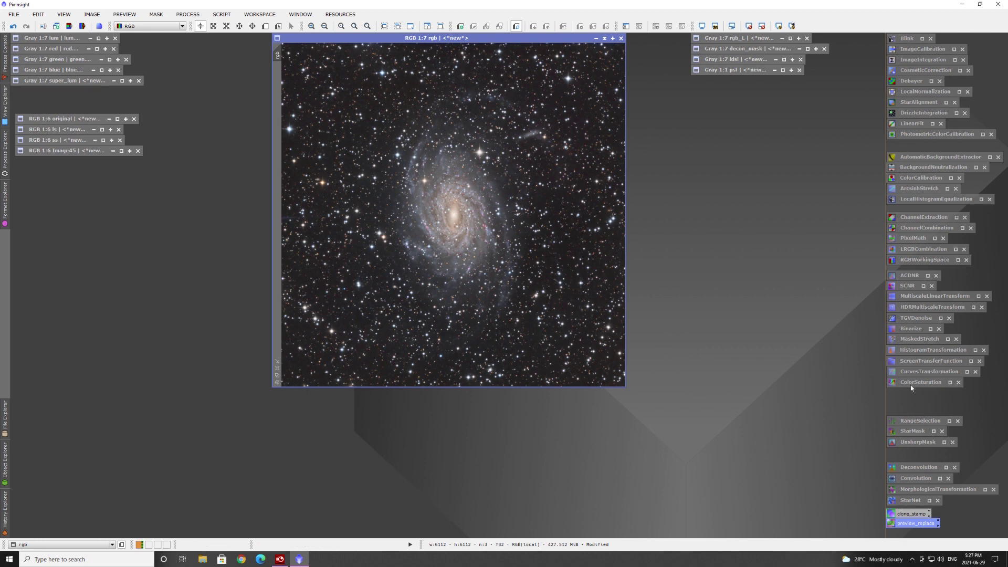
Open RangeSelection with a real-time preview of rgb and set the lower limit to 0.18 to isolate the galaxy.
{"action": "double_click", "coordinate": [926, 425]}
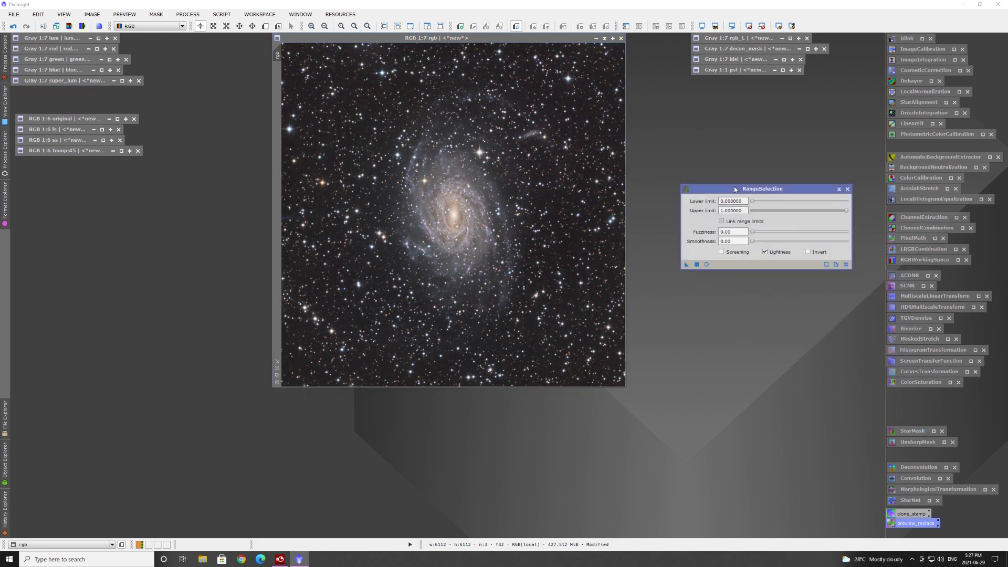
{"action": "left_click", "coordinate": [187, 15]}
{"action": "mouse_move", "coordinate": [206, 26]}
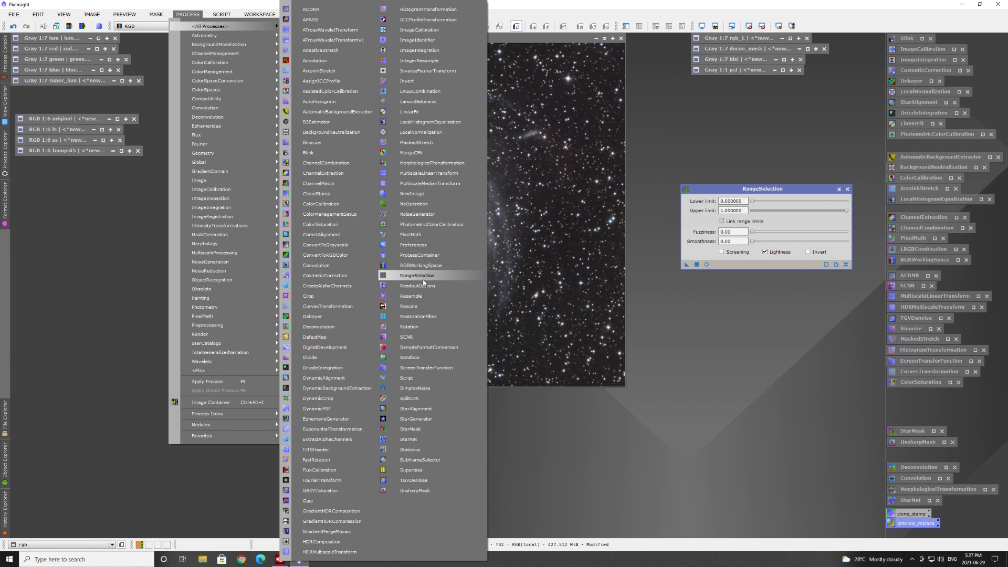
{"action": "left_click", "coordinate": [418, 277]}
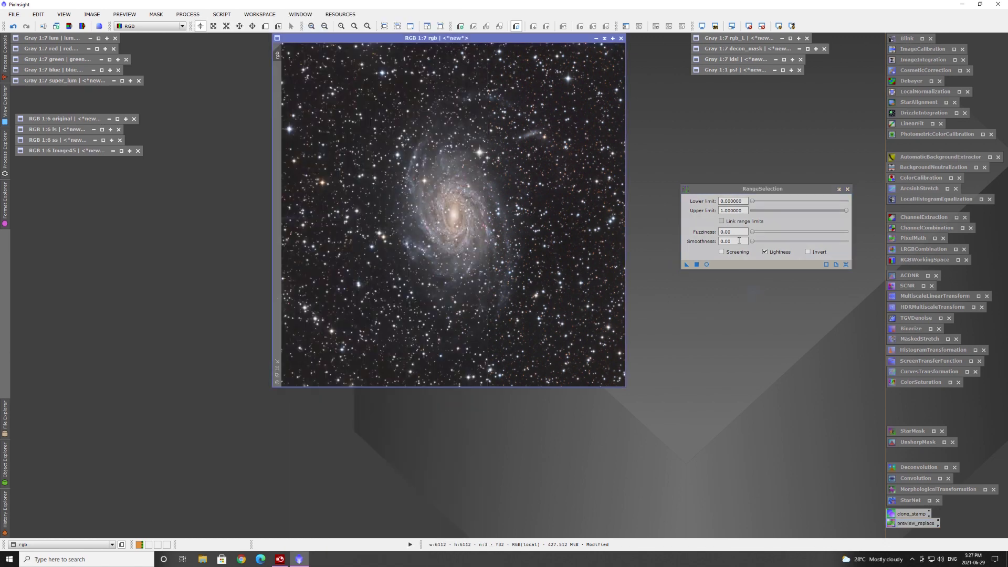
{"action": "left_click", "coordinate": [706, 264]}
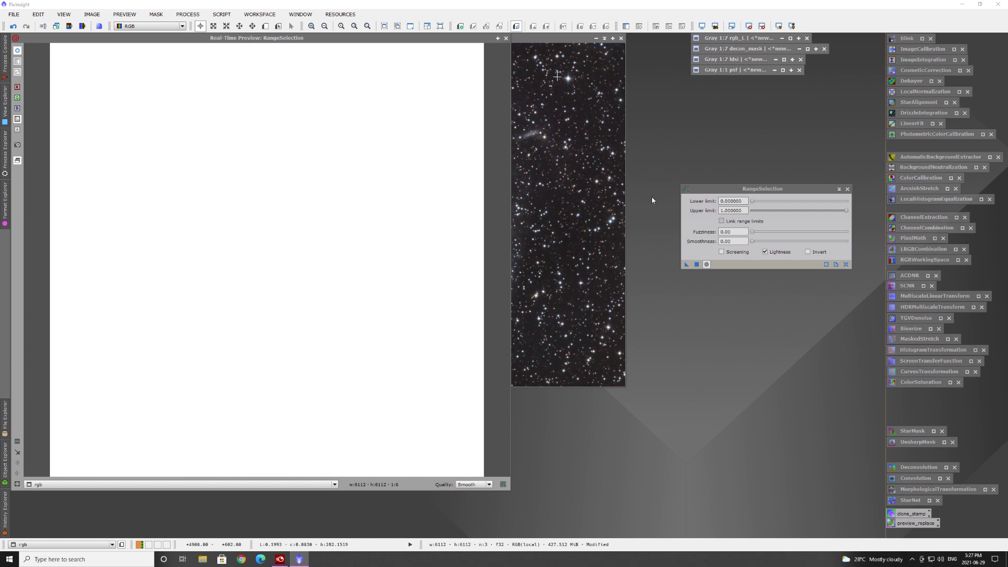
{"action": "left_click_drag", "start_coordinate": [752, 201], "coordinate": [770, 209]}
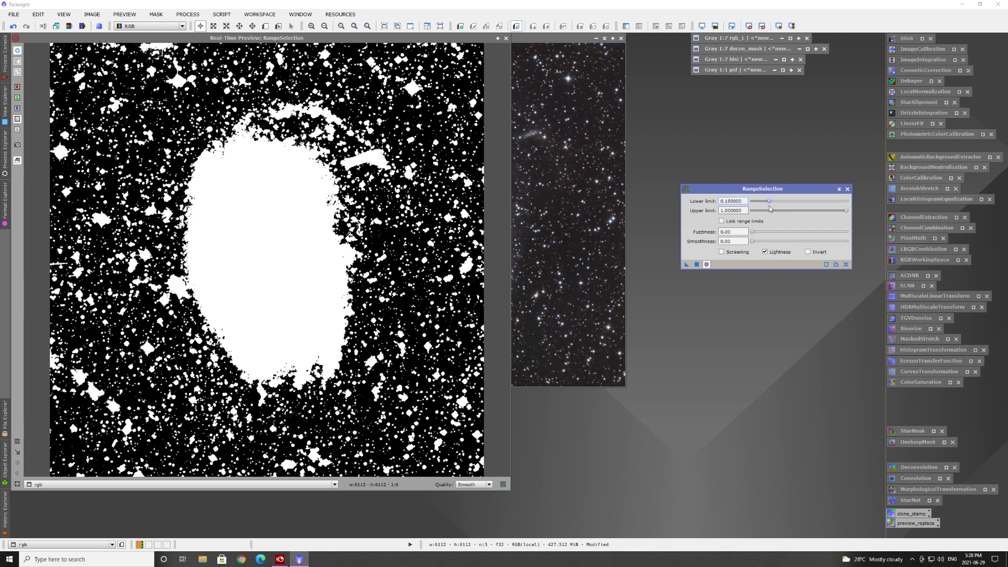
{"action": "left_click_drag", "start_coordinate": [770, 209], "coordinate": [770, 209]}
Set the range mask's smoothness to 40 and fuzziness to 0.07, and generate the mask from rgb.
{"action": "left_click_drag", "start_coordinate": [752, 241], "coordinate": [789, 247]}
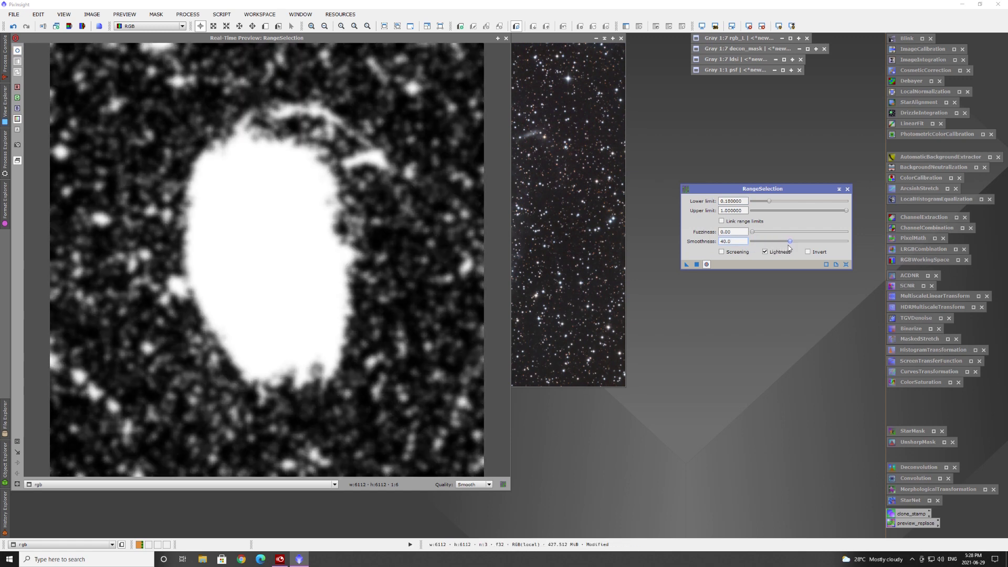
{"action": "left_click_drag", "start_coordinate": [752, 232], "coordinate": [759, 233]}
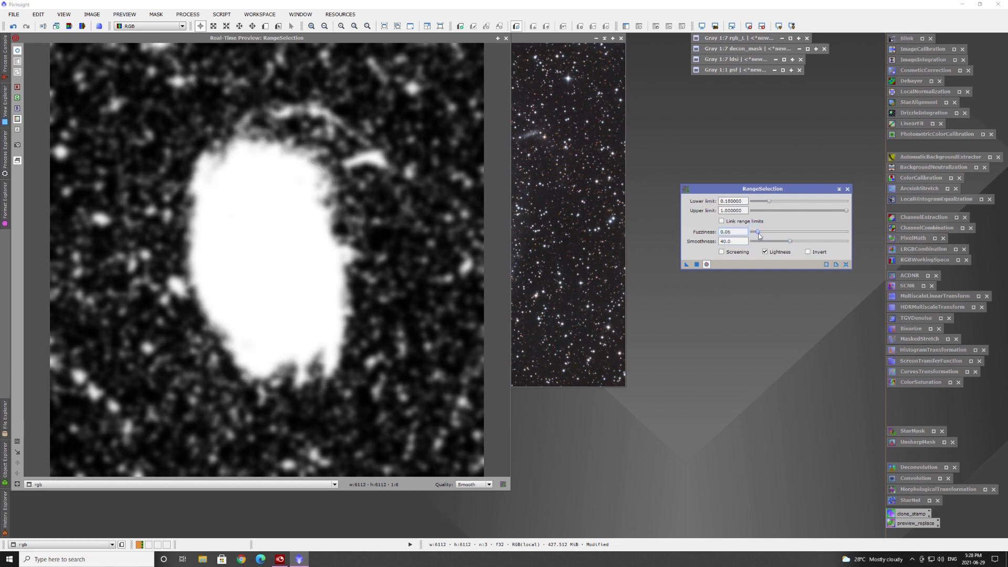
{"action": "left_click_drag", "start_coordinate": [760, 237], "coordinate": [761, 237]}
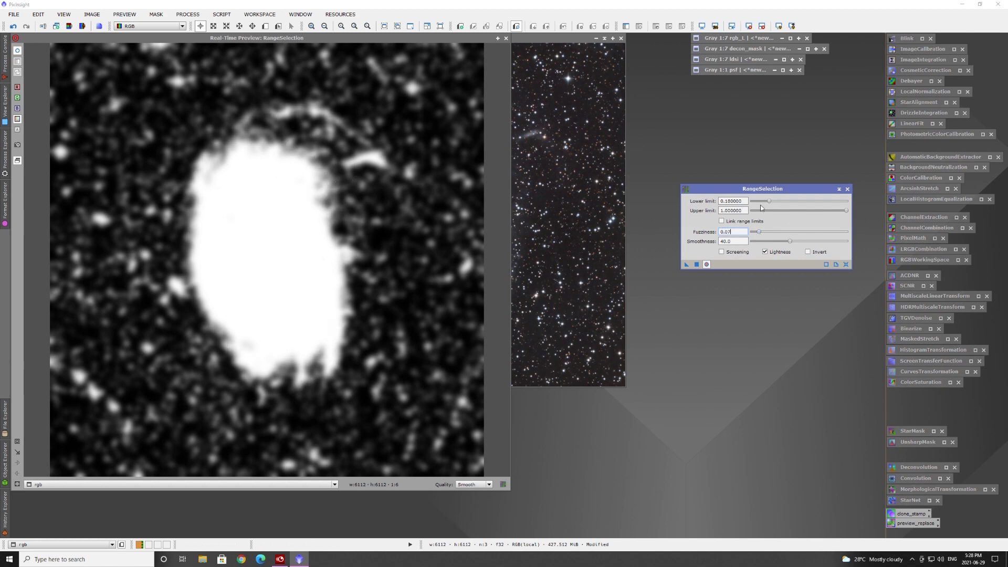
{"action": "left_click", "coordinate": [697, 264]}
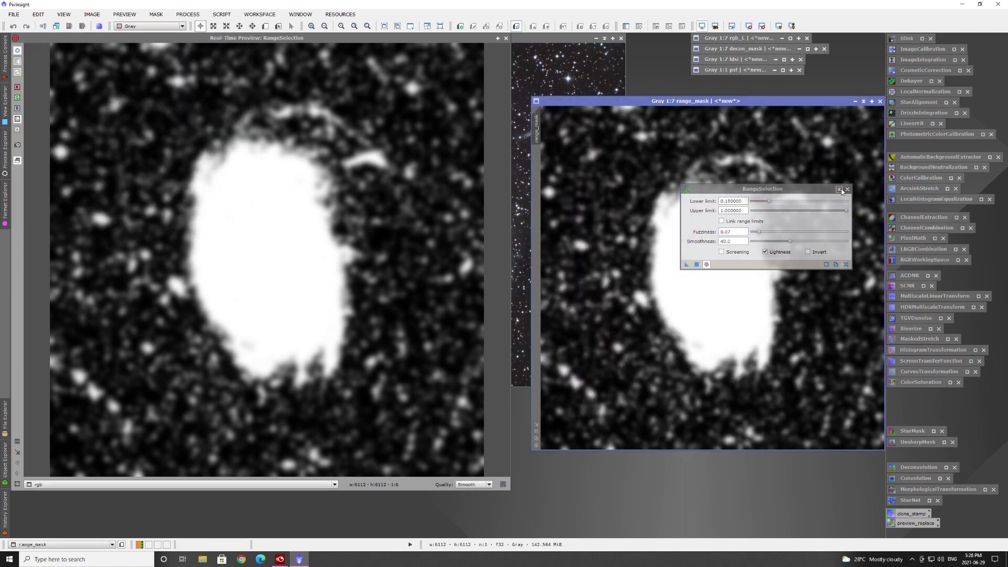
Collapse RangeSelection, close its real-time preview and move the range_mask window closer to the rgb image.
{"action": "left_click", "coordinate": [840, 189]}
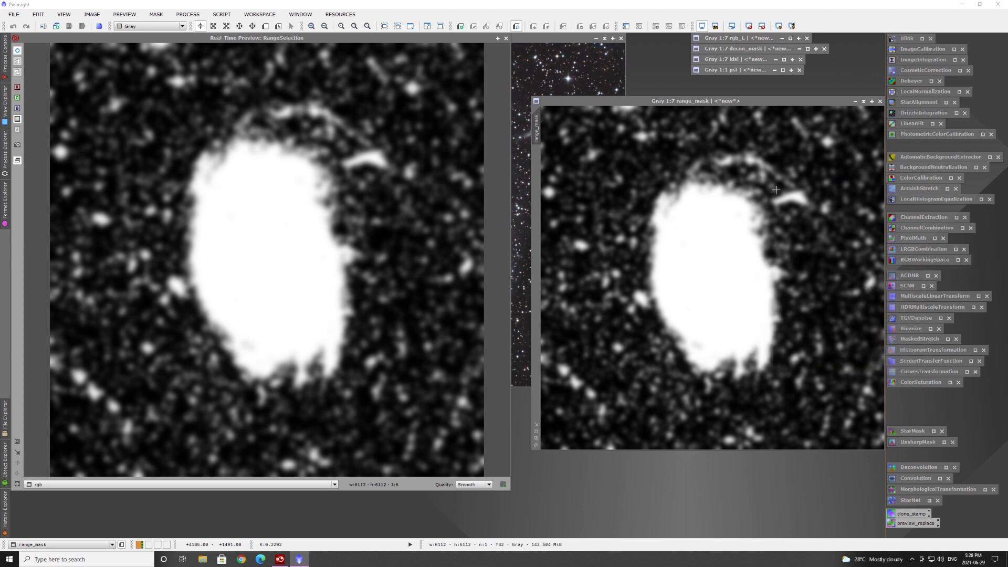
{"action": "left_click", "coordinate": [507, 40]}
{"action": "left_click_drag", "start_coordinate": [700, 101], "coordinate": [495, 97]}
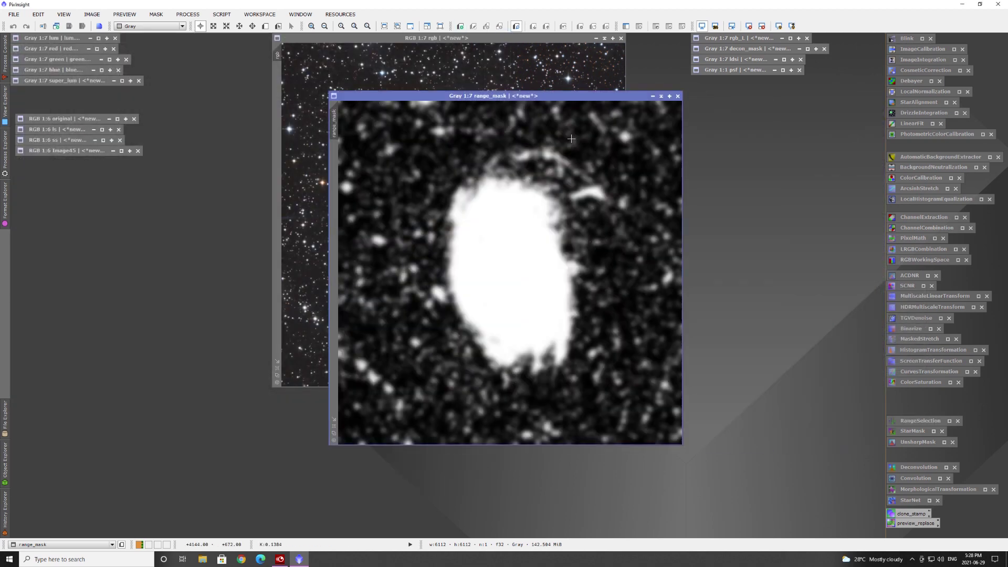
Run the GAME galaxy mask script on the rgb image and add an ellipse.
{"action": "left_click", "coordinate": [389, 38]}
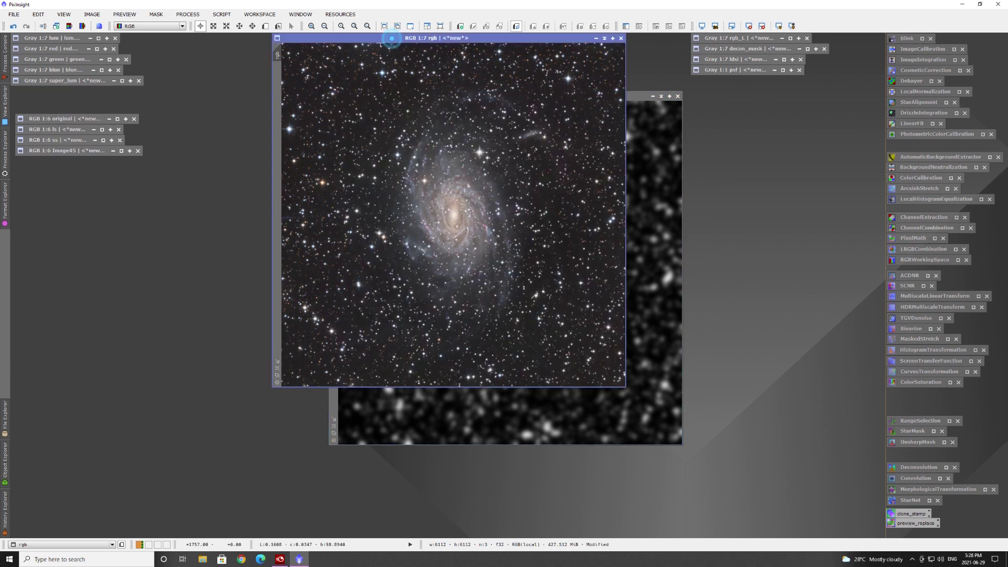
{"action": "left_click", "coordinate": [221, 14]}
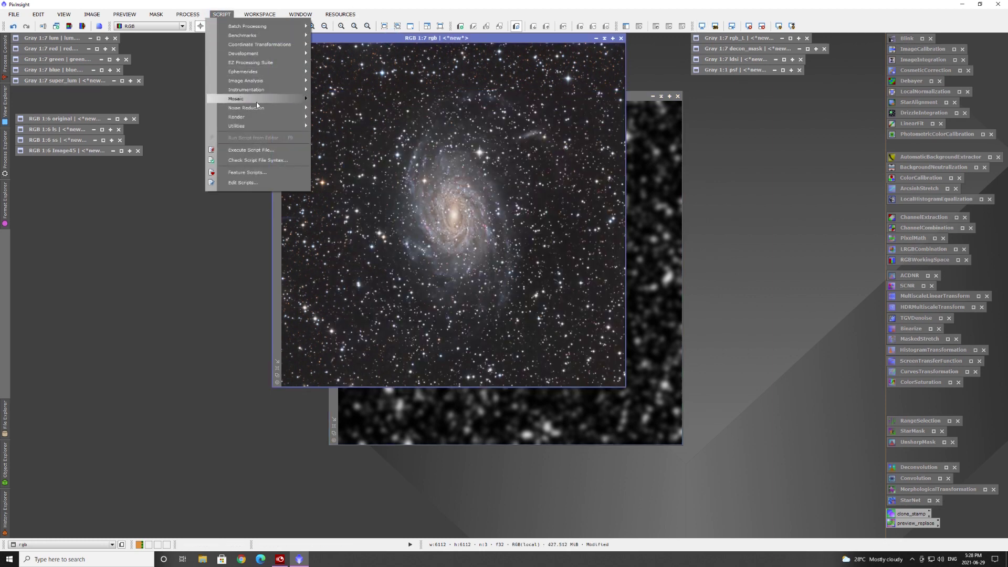
{"action": "mouse_move", "coordinate": [303, 127]}
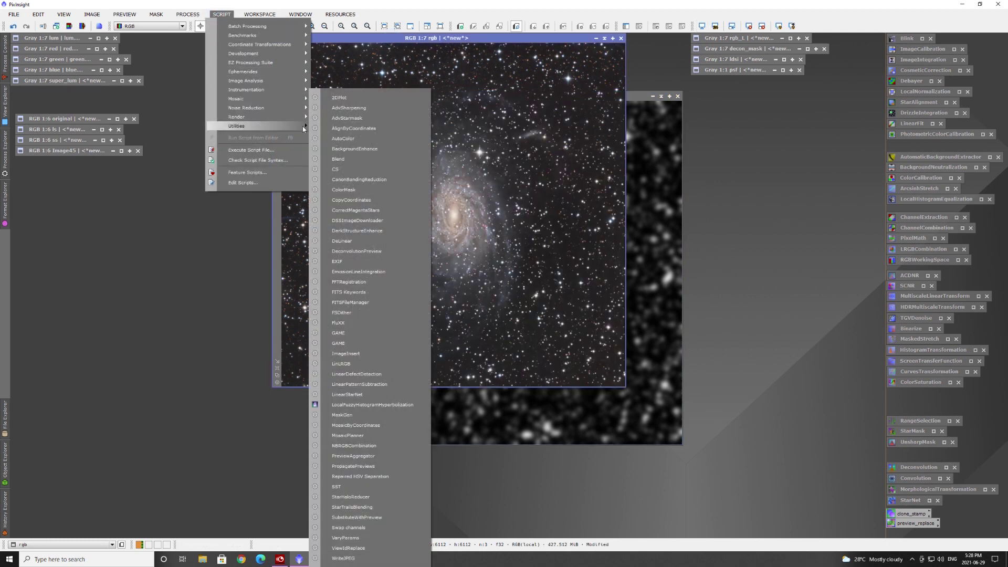
{"action": "left_click", "coordinate": [353, 334]}
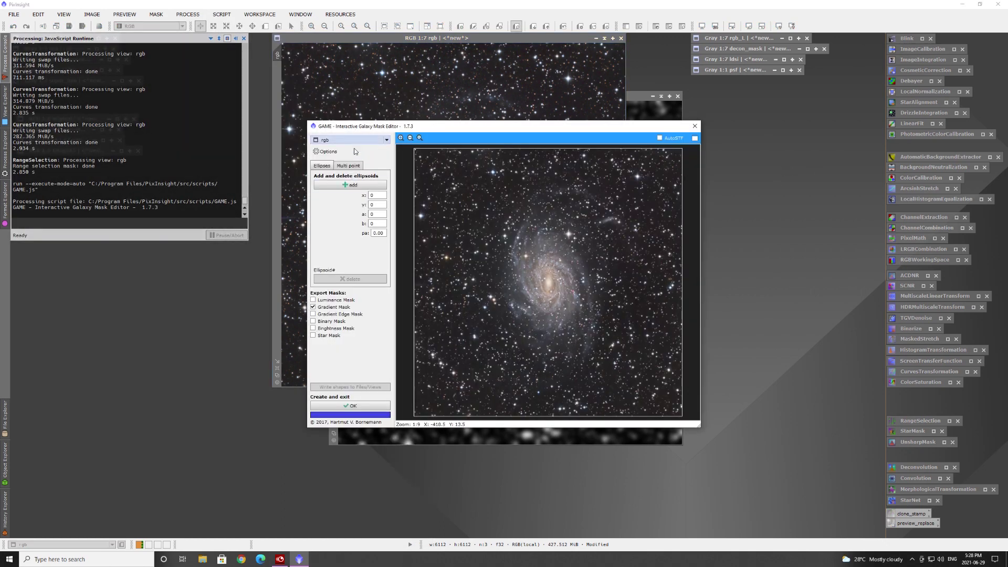
{"action": "left_click", "coordinate": [339, 185]}
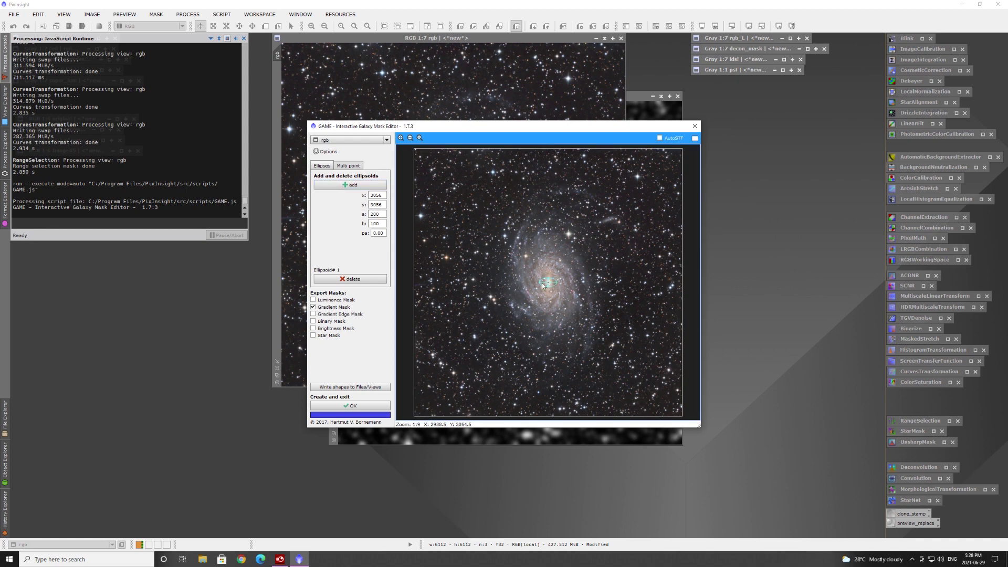
Enlarge and tilt the ellipse around the galaxy to about a=2411, b=1436 and a position angle of -97.9.
{"action": "left_click_drag", "start_coordinate": [540, 282], "coordinate": [557, 389]}
{"action": "left_click_drag", "start_coordinate": [554, 284], "coordinate": [601, 280]}
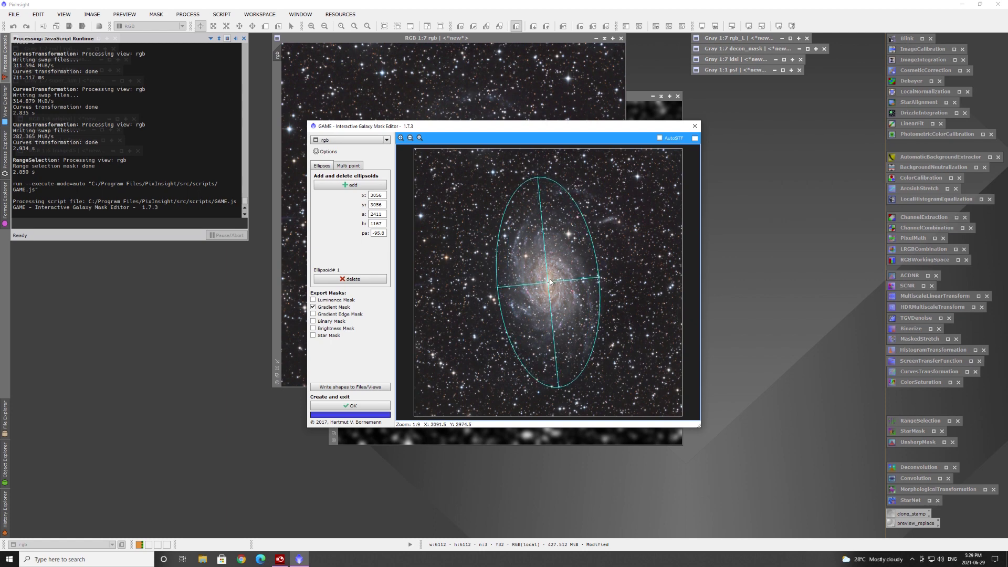
{"action": "left_click_drag", "start_coordinate": [548, 285], "coordinate": [549, 287]}
{"action": "left_click_drag", "start_coordinate": [600, 281], "coordinate": [611, 278]}
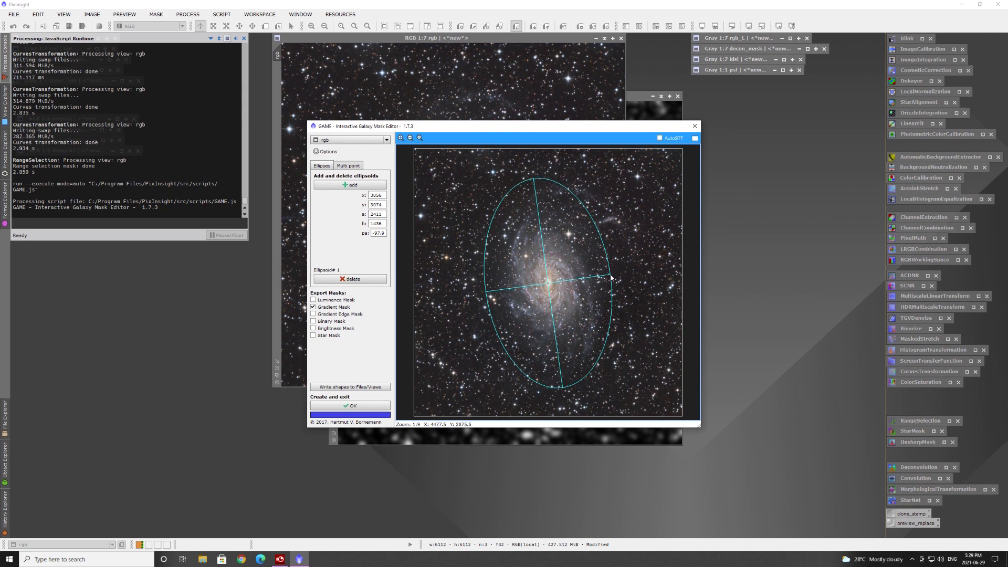
Reposition, rotate and enlarge the ellipse to about x=3164, y=3118, a=2579, b=1509 and position angle 102, so it encloses the whole galaxy.
{"action": "left_click_drag", "start_coordinate": [550, 285], "coordinate": [561, 282]}
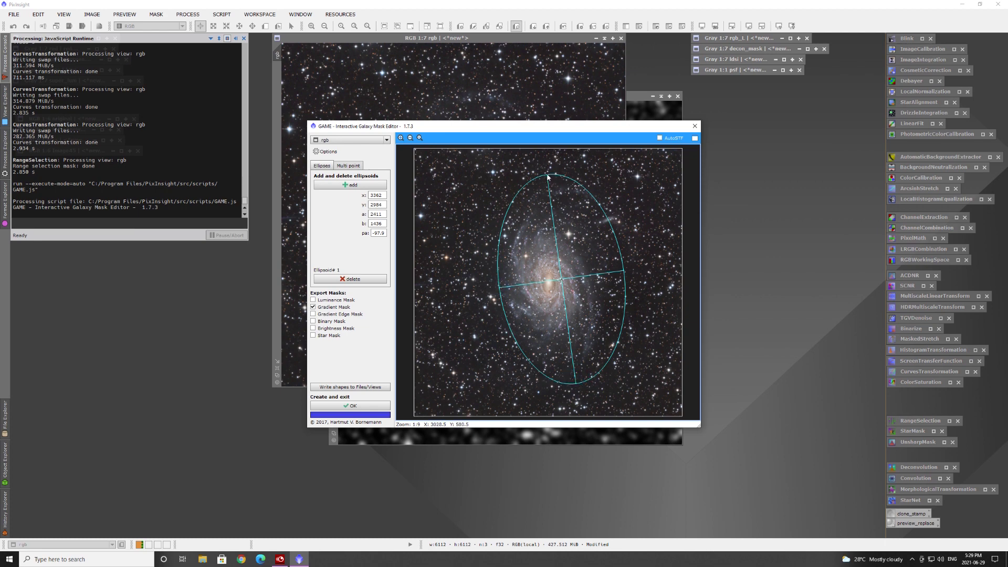
{"action": "left_click_drag", "start_coordinate": [548, 177], "coordinate": [584, 183]}
{"action": "left_click_drag", "start_coordinate": [499, 269], "coordinate": [496, 266]}
{"action": "mouse_move", "coordinate": [542, 381]}
{"action": "left_mouse_down"}
{"action": "mouse_move", "coordinate": [549, 391]}
{"action": "mouse_move", "coordinate": [539, 391]}
{"action": "left_mouse_up"}
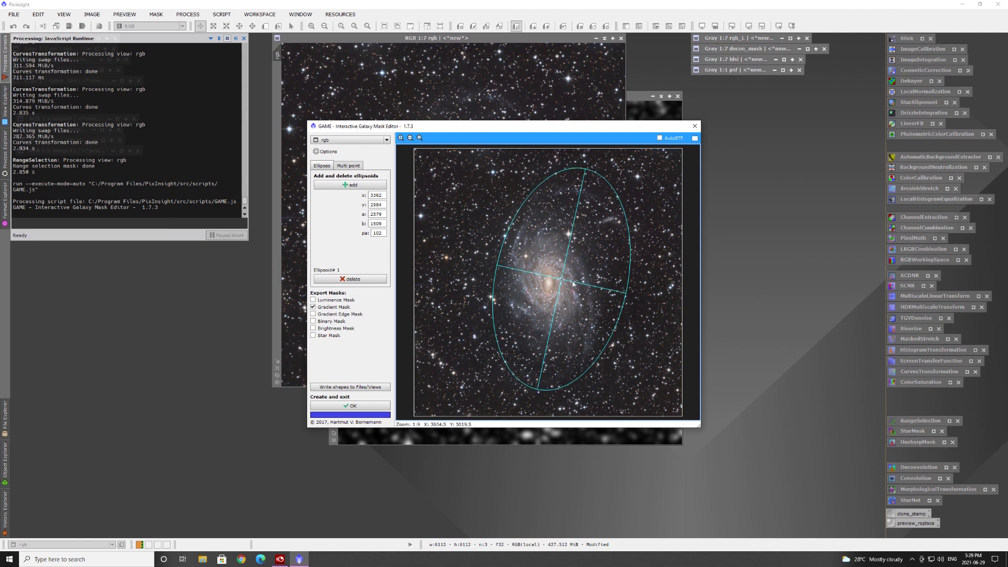
{"action": "left_click_drag", "start_coordinate": [563, 281], "coordinate": [553, 287]}
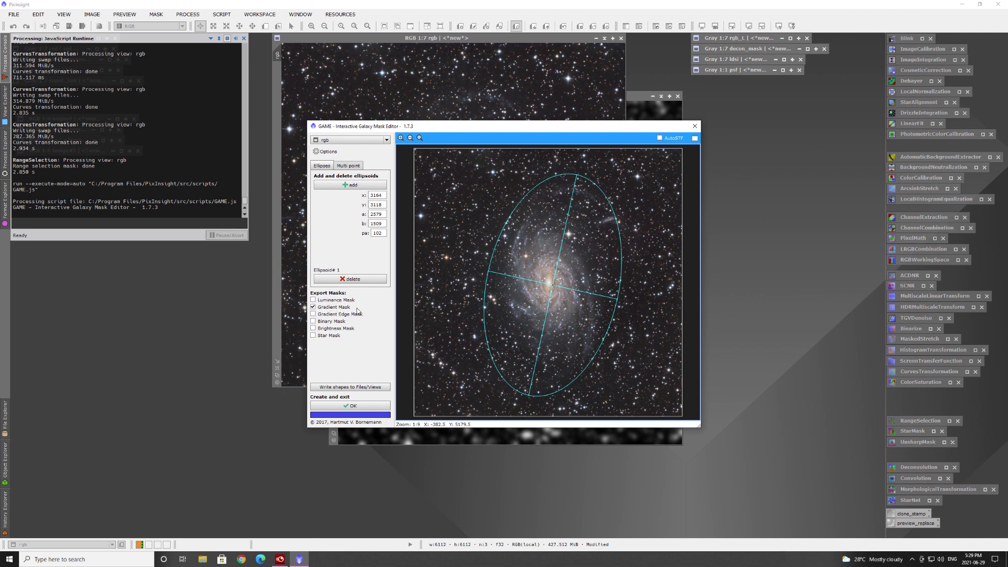
Export only a binary mask of the ellipse from GAME, with the gradient mask turned off.
{"action": "left_click", "coordinate": [313, 321]}
{"action": "left_click", "coordinate": [313, 307]}
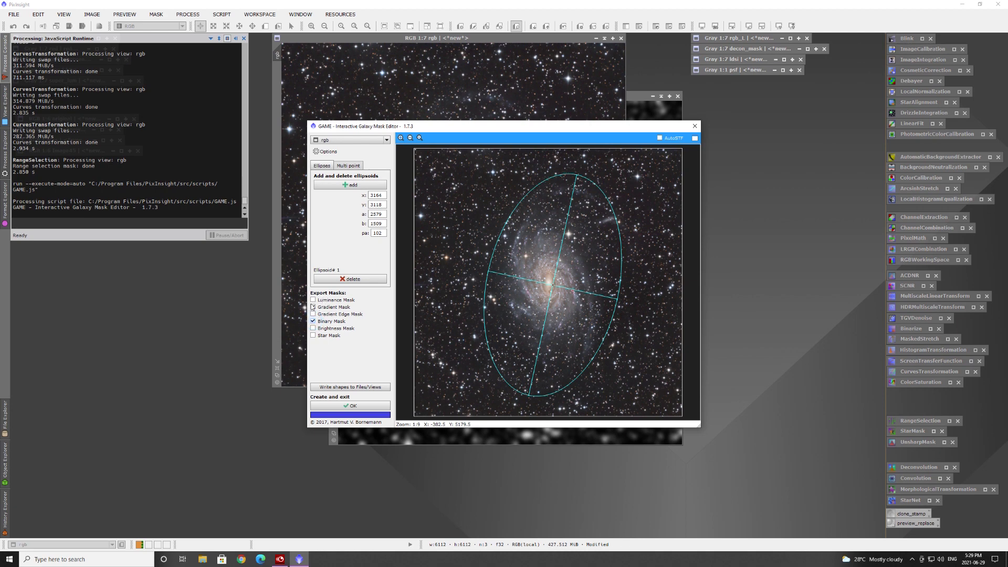
{"action": "left_click", "coordinate": [354, 408]}
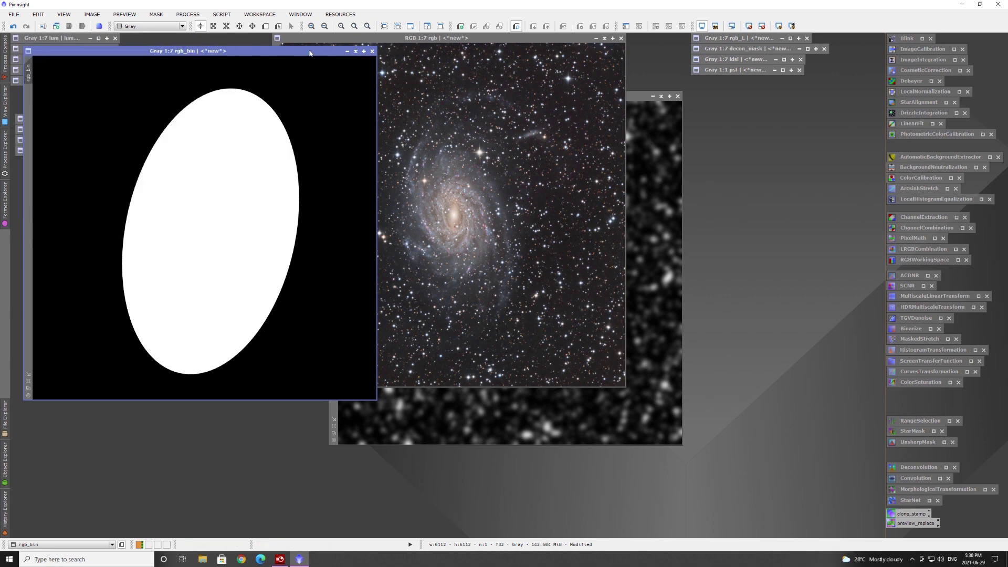
Place the rgb_bin ellipse mask beside range_mask to compare them, and park rgb_bin iconized under the other iconized images.
{"action": "left_click_drag", "start_coordinate": [287, 57], "coordinate": [266, 100]}
{"action": "left_click", "coordinate": [634, 98]}
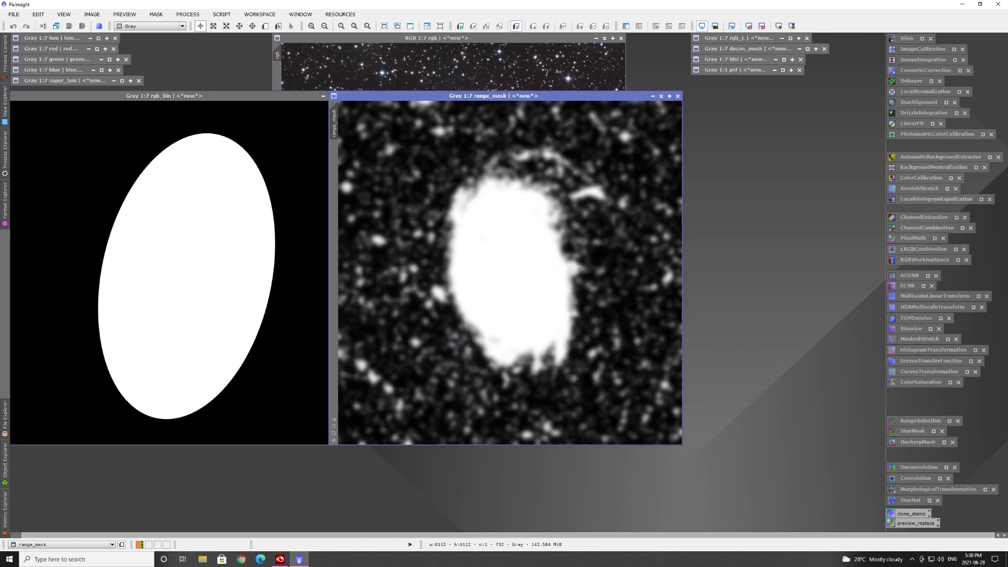
{"action": "left_click", "coordinate": [279, 99]}
{"action": "left_click", "coordinate": [325, 96]}
{"action": "left_click_drag", "start_coordinate": [173, 266], "coordinate": [78, 165]}
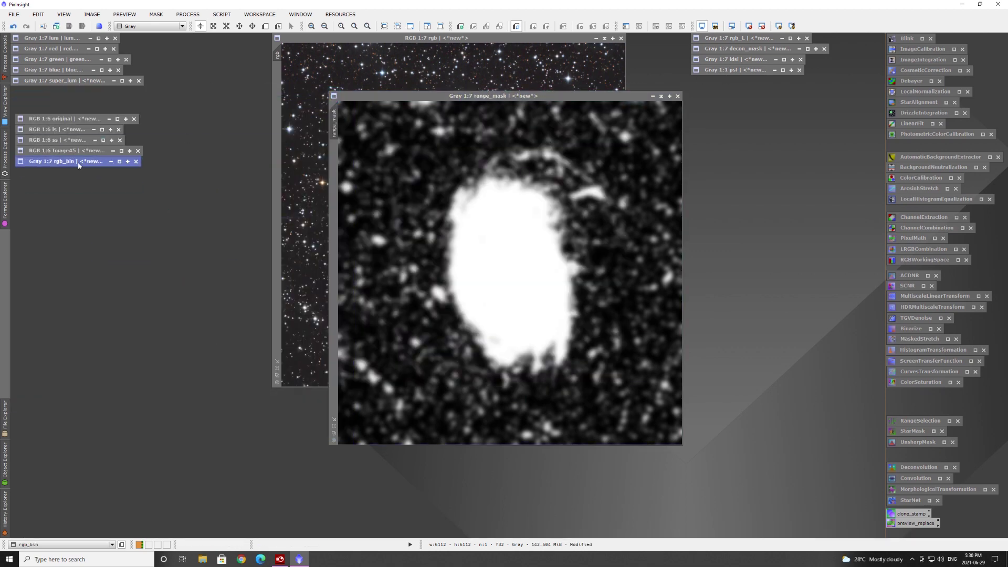
Binarize range_mask with a joint threshold of 0.35 using a real-time preview, and put the process and preview away.
{"action": "left_click", "coordinate": [552, 99]}
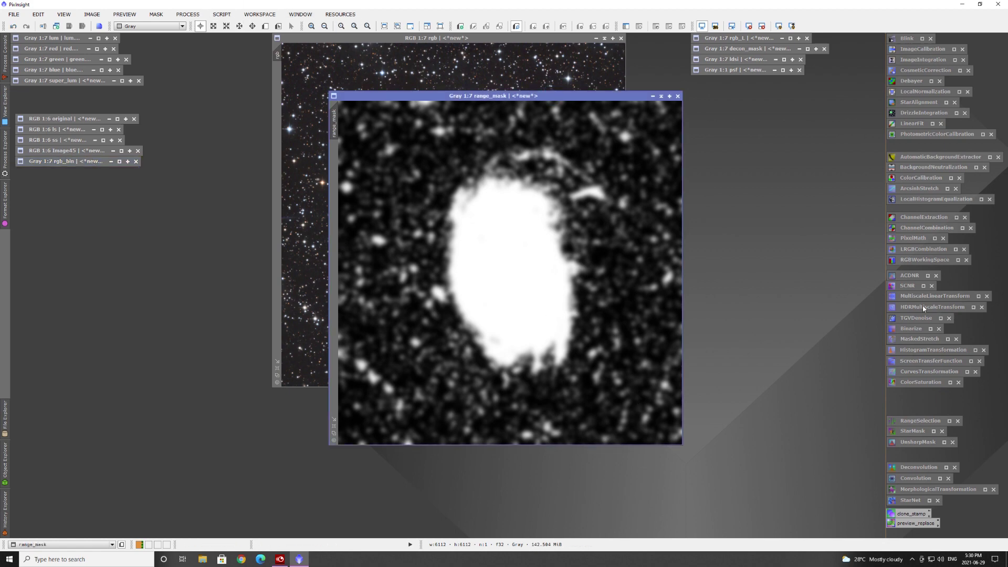
{"action": "double_click", "coordinate": [915, 329]}
{"action": "left_click_drag", "start_coordinate": [631, 414], "coordinate": [807, 273]}
{"action": "left_click", "coordinate": [707, 330]}
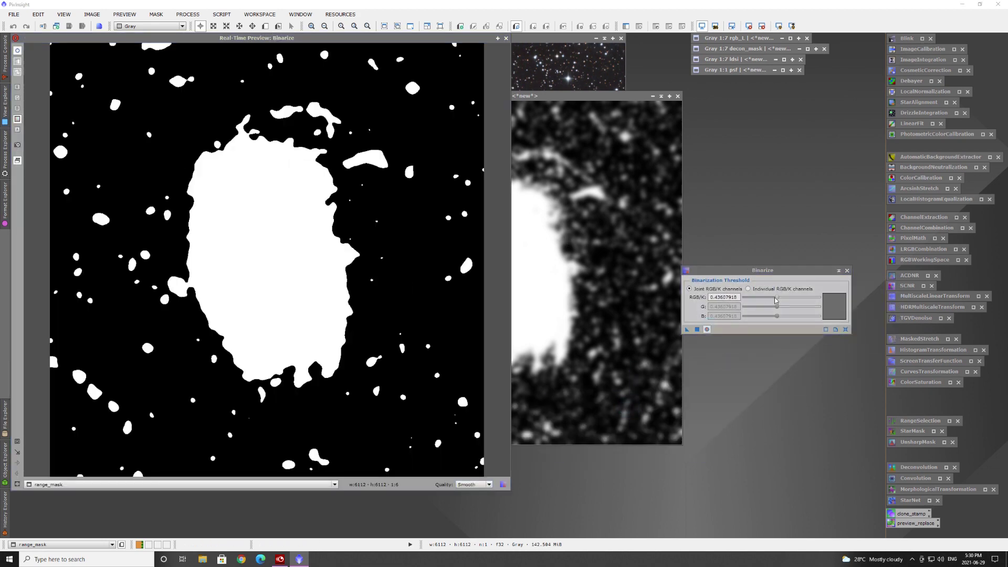
{"action": "left_click_drag", "start_coordinate": [777, 299], "coordinate": [771, 304]}
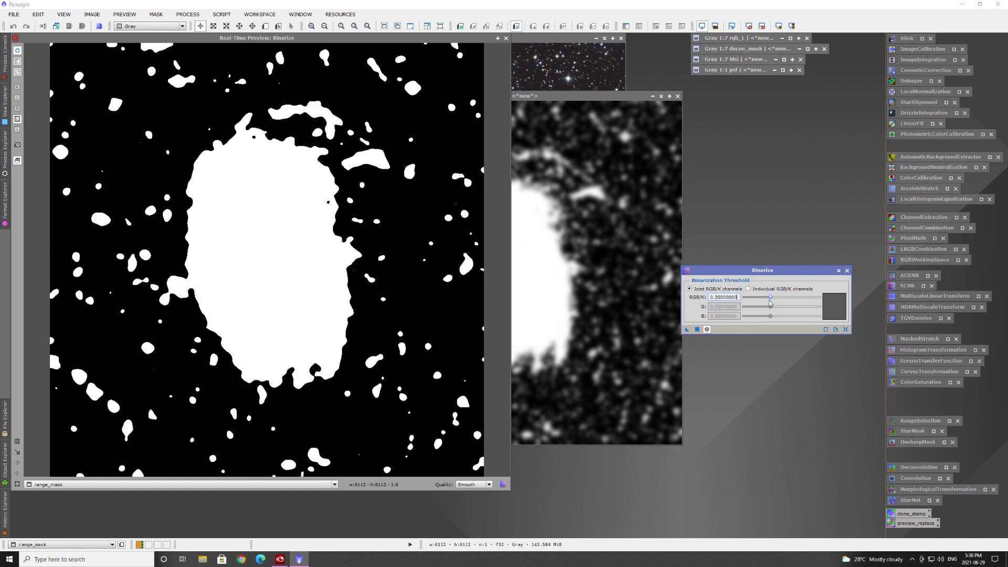
{"action": "left_click", "coordinate": [697, 329]}
{"action": "left_click", "coordinate": [847, 271]}
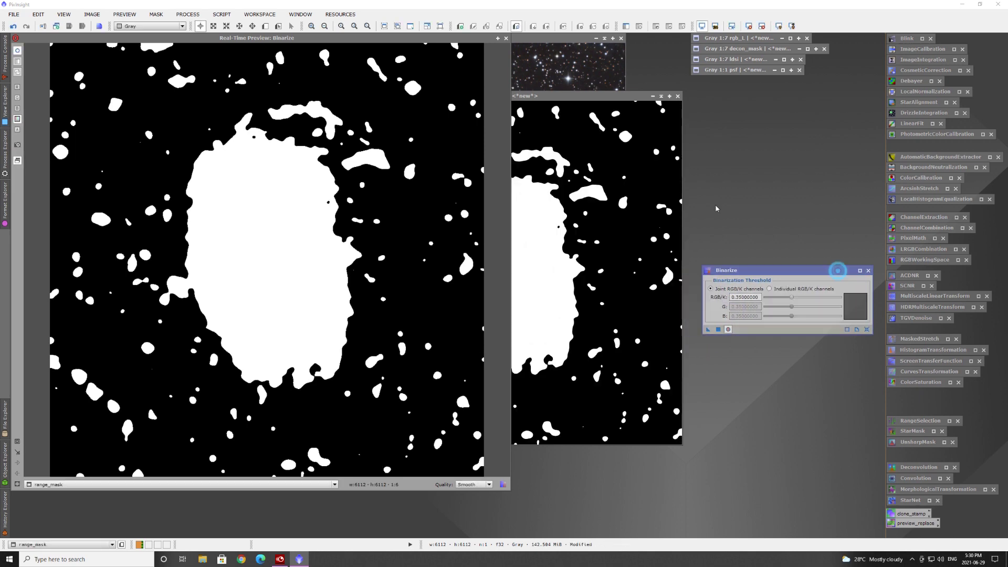
{"action": "left_click", "coordinate": [506, 38]}
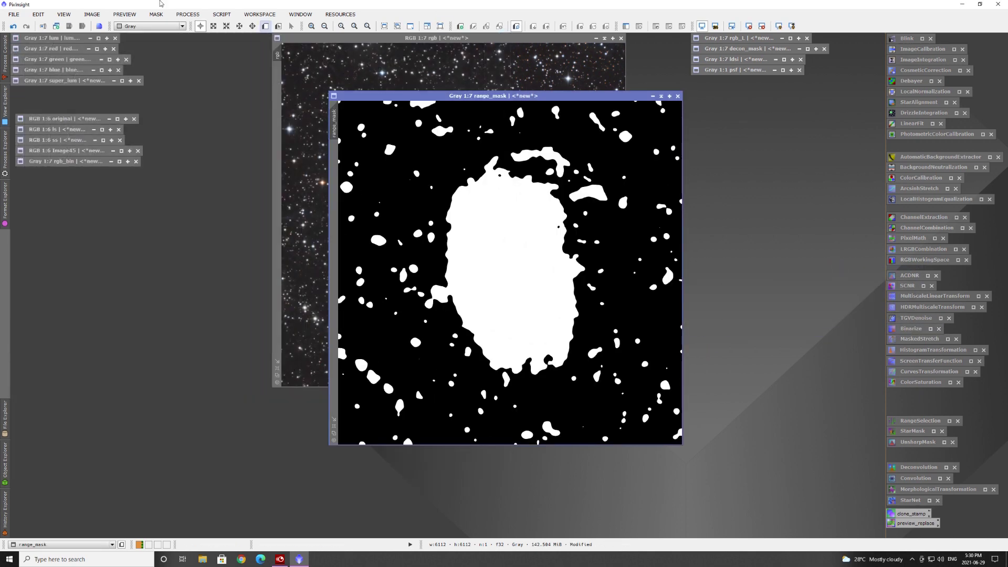
Start the CloneStamp process on range_mask with a brush radius of 100.
{"action": "left_click", "coordinate": [178, 14]}
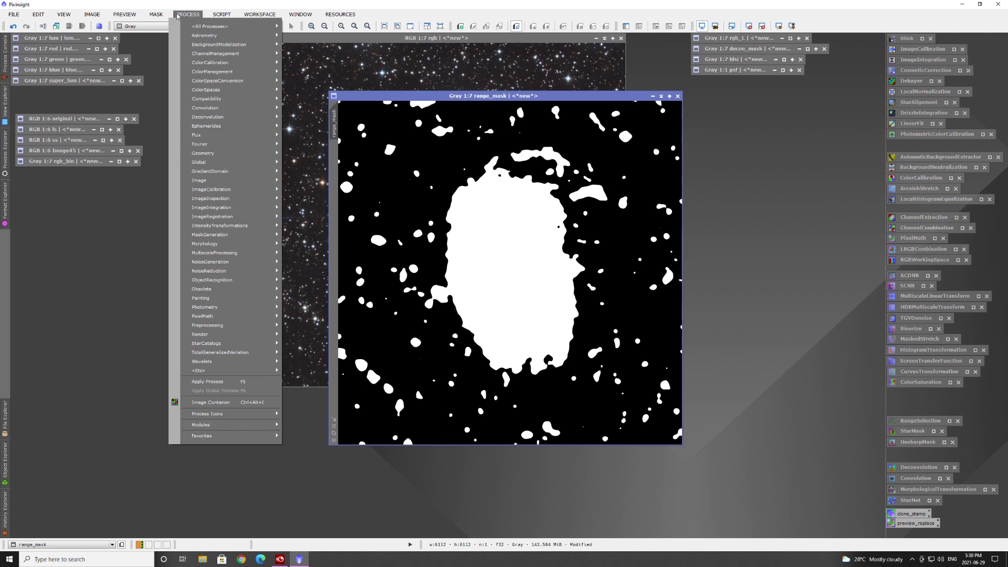
{"action": "mouse_move", "coordinate": [212, 26]}
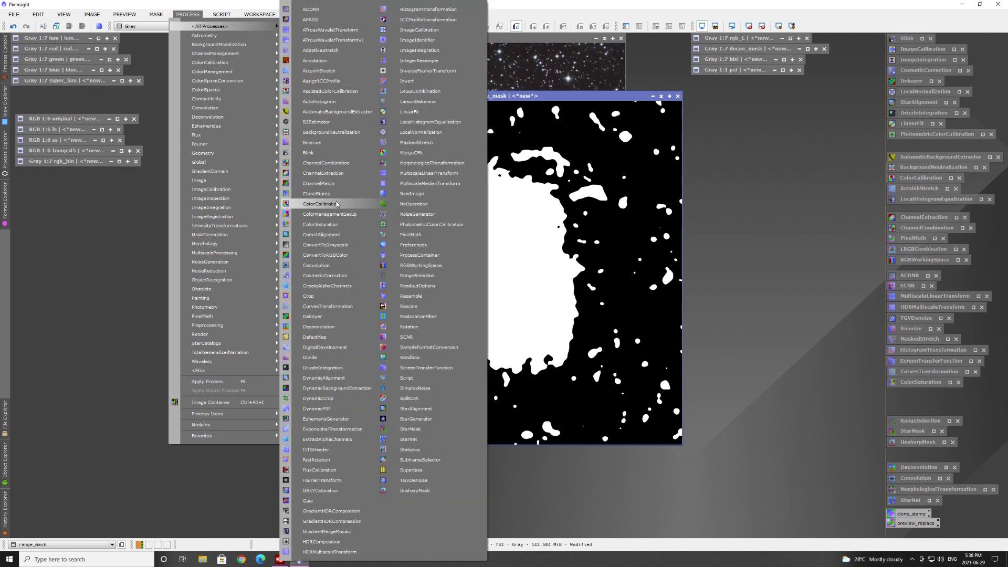
{"action": "left_click", "coordinate": [317, 194]}
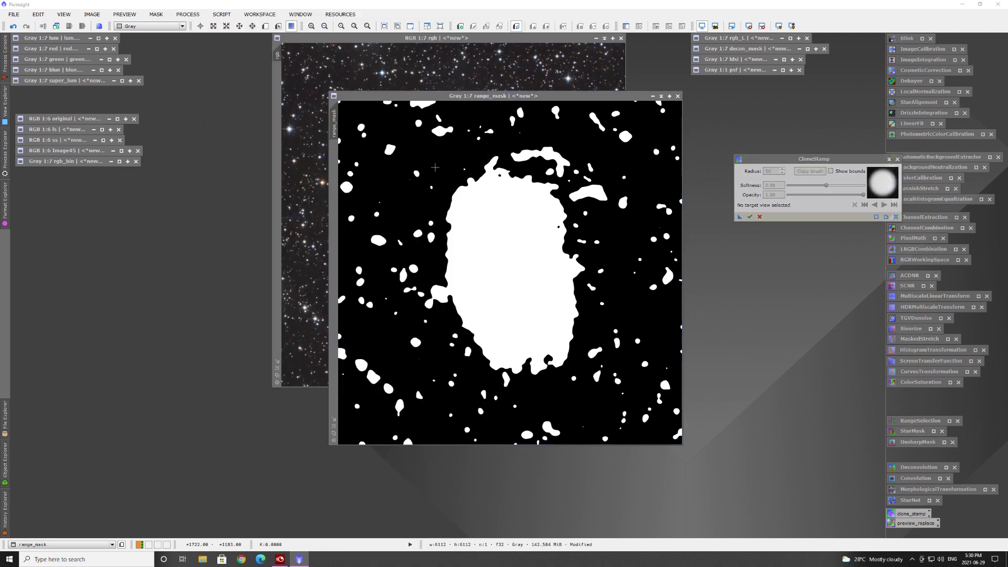
{"action": "left_click", "coordinate": [403, 196]}
{"action": "type", "text": "100"}
{"action": "key", "text": "Return"}
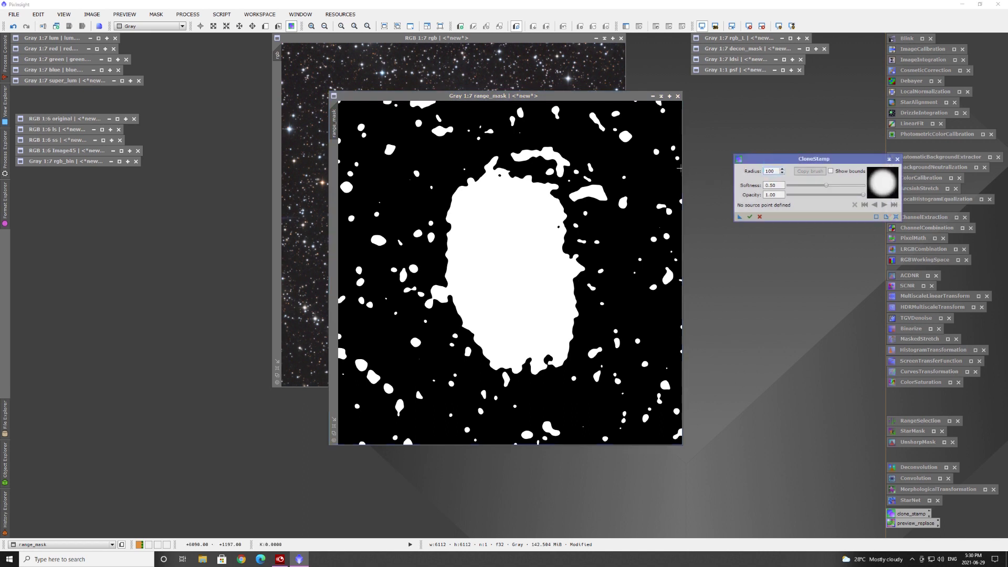
Clone black background over the stray white spots around the galaxy in range_mask, keeping the galaxy body and its upper arm.
{"action": "left_click", "coordinate": [437, 158], "text": "ctrl"}
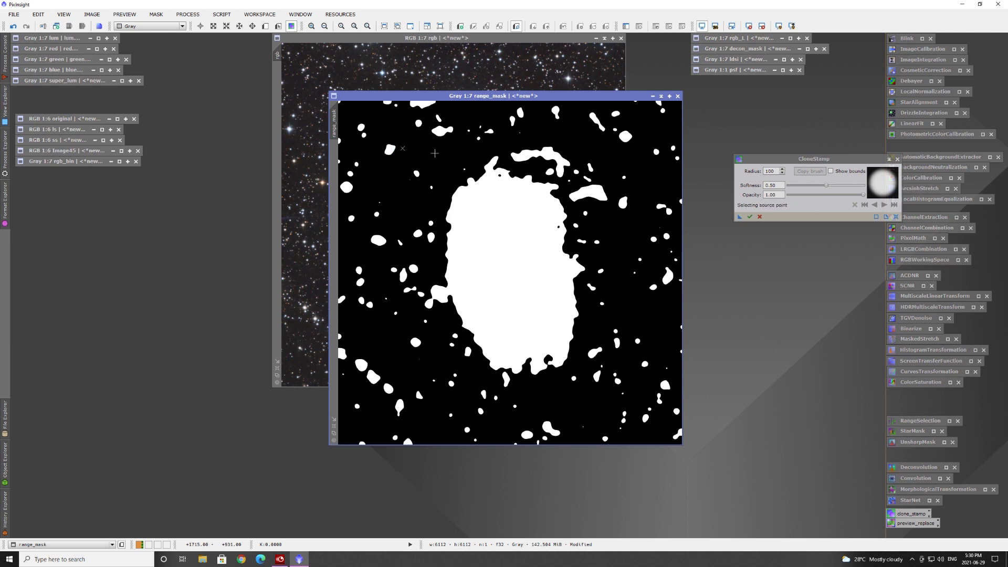
{"action": "left_click", "coordinate": [429, 152]}
{"action": "mouse_move", "coordinate": [425, 141]}
{"action": "left_mouse_down"}
{"action": "mouse_move", "coordinate": [424, 120]}
{"action": "mouse_move", "coordinate": [445, 125]}
{"action": "left_mouse_up"}
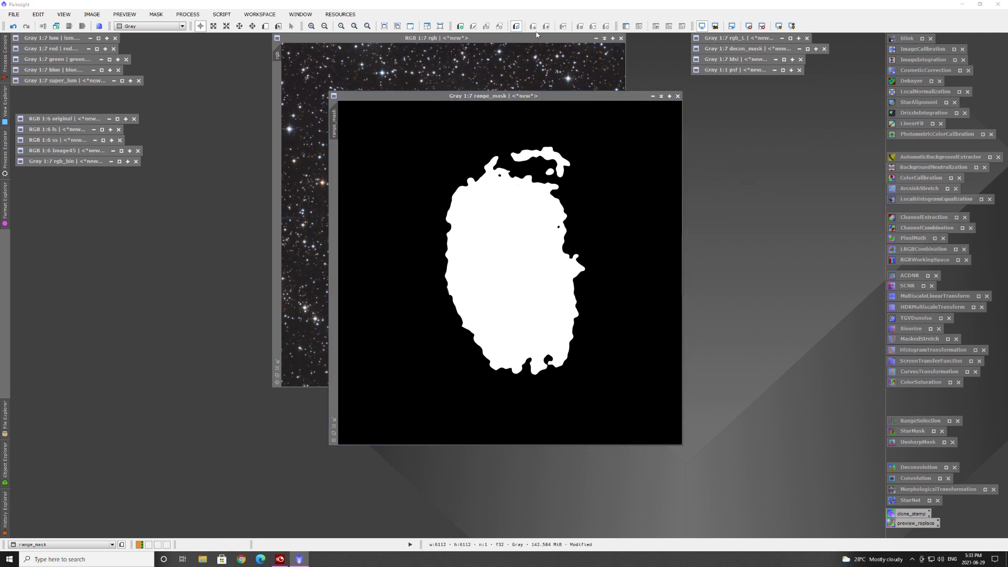
Blur range_mask using Convolution with a StdDev of 50, and park it iconized with the other masks.
{"action": "double_click", "coordinate": [903, 480]}
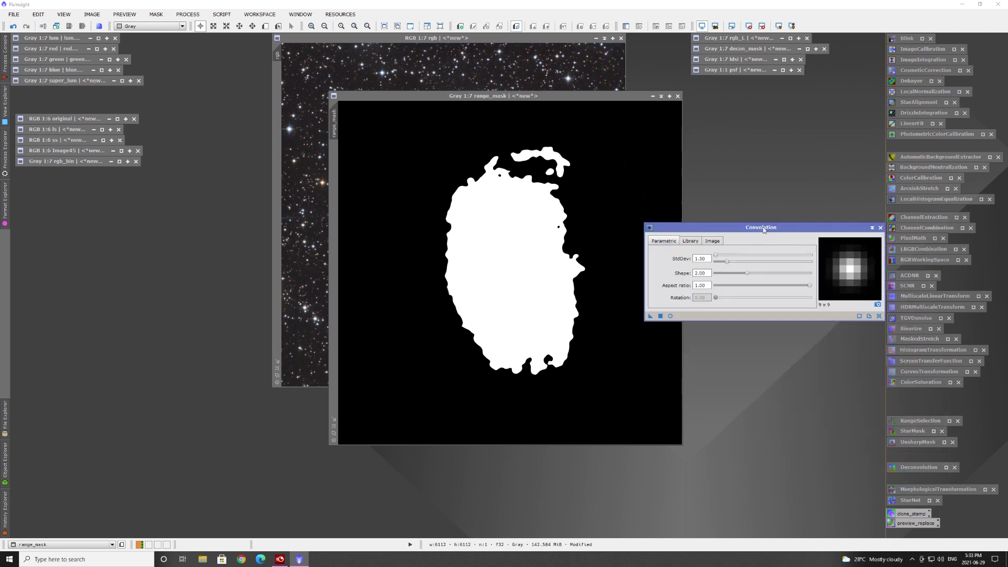
{"action": "left_click", "coordinate": [710, 258]}
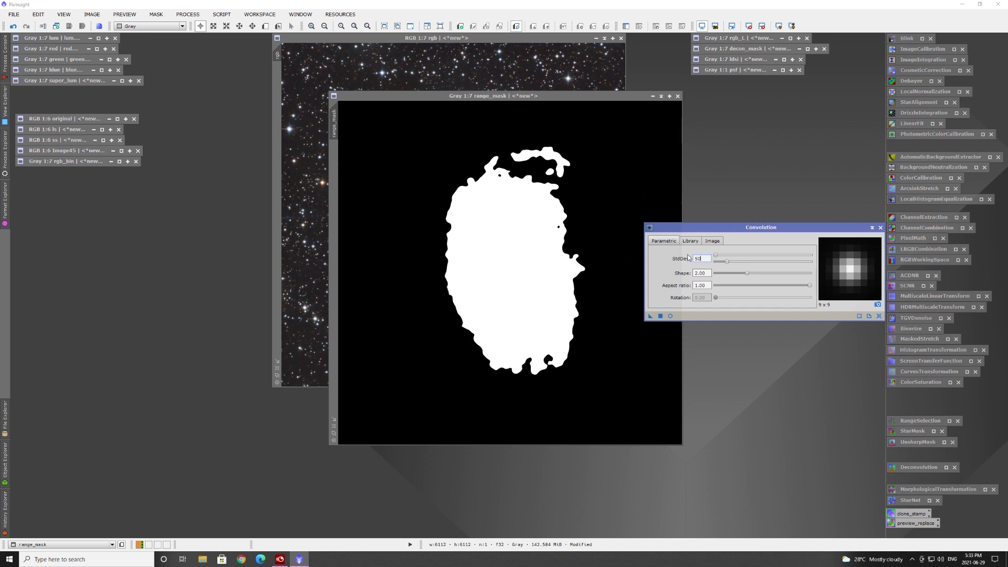
{"action": "left_click", "coordinate": [697, 227]}
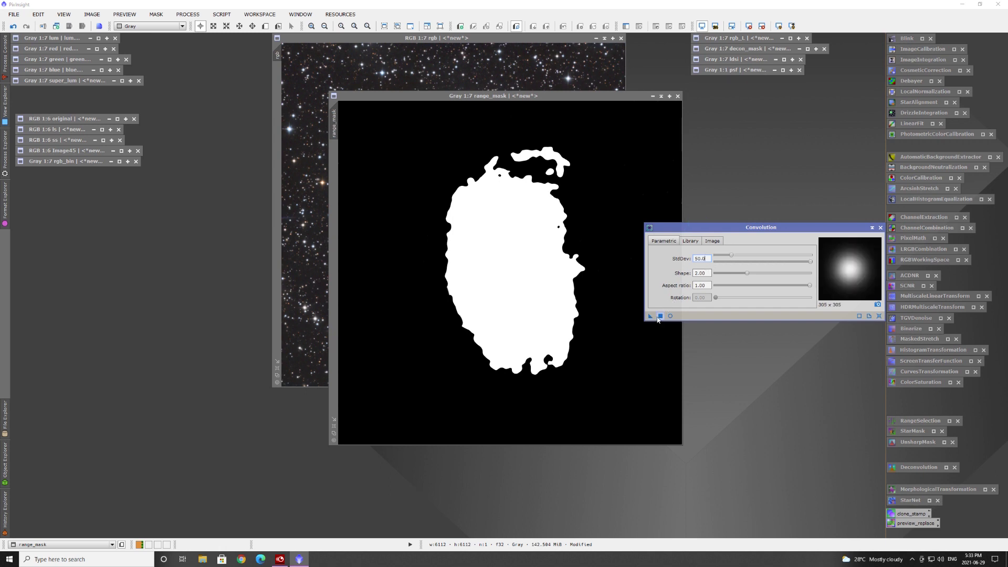
{"action": "left_click_drag", "start_coordinate": [651, 315], "coordinate": [578, 319]}
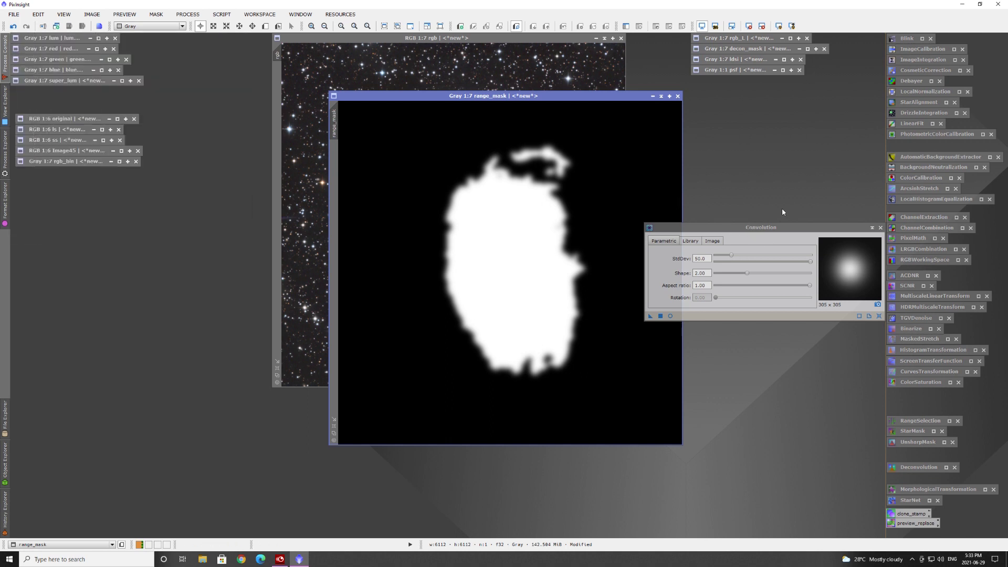
{"action": "left_click", "coordinate": [873, 228]}
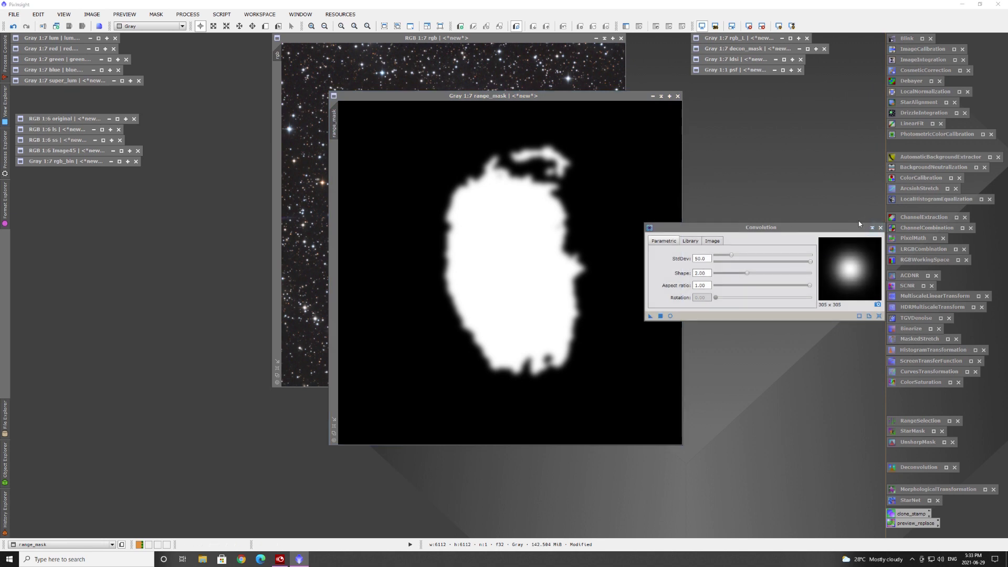
{"action": "left_click", "coordinate": [661, 96]}
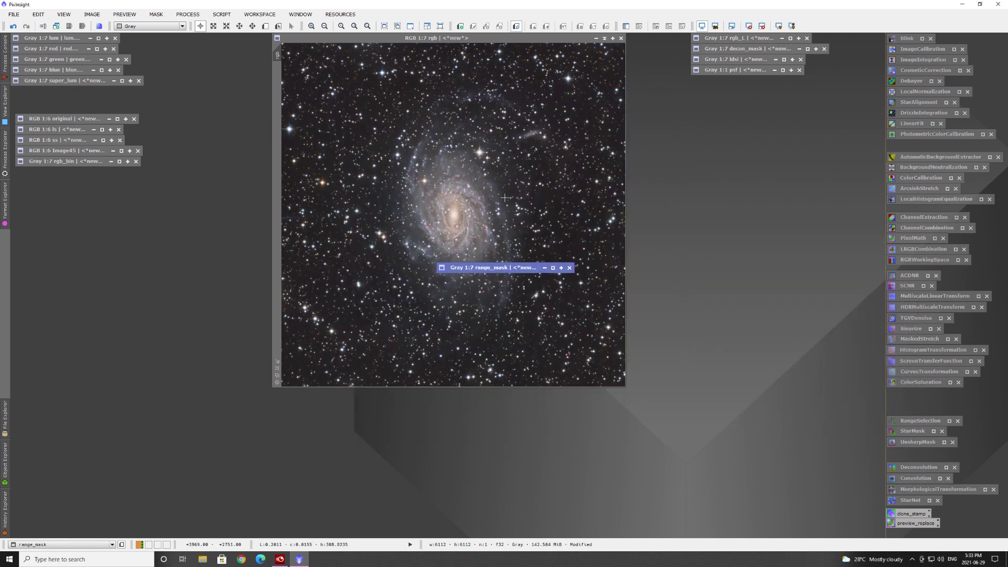
{"action": "left_click_drag", "start_coordinate": [728, 141], "coordinate": [751, 83]}
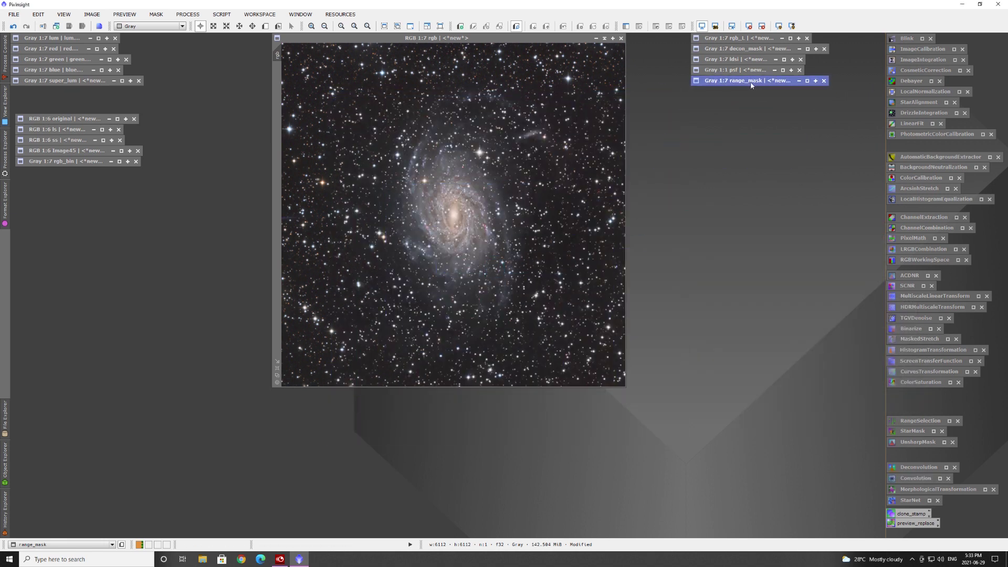
Create a star mask from rgb with scale 8, compensation 1, increased small-scale growth, and Aggregate and Binarize off.
{"action": "double_click", "coordinate": [910, 435]}
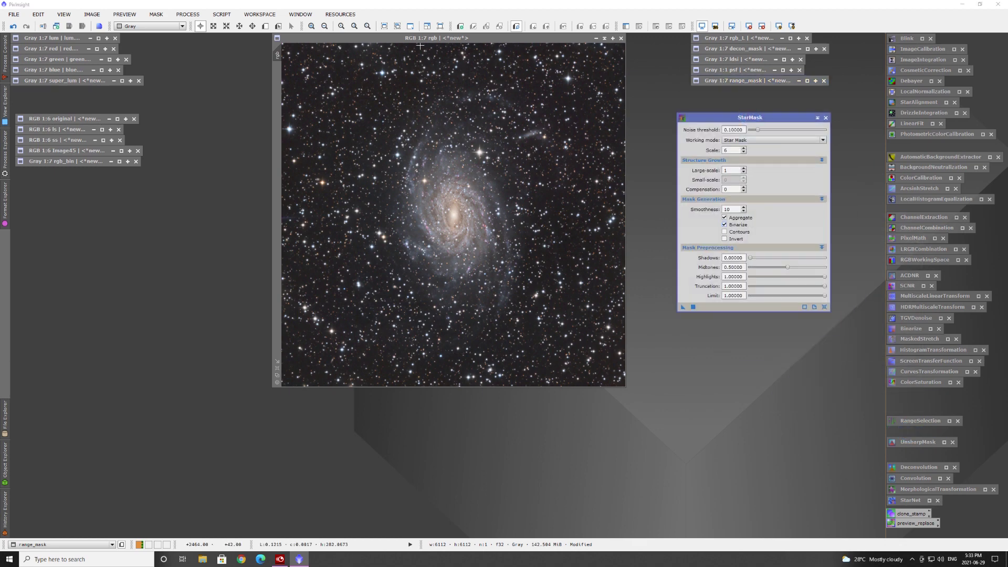
{"action": "left_click", "coordinate": [743, 152]}
{"action": "left_click", "coordinate": [744, 187]}
{"action": "left_click", "coordinate": [744, 178]}
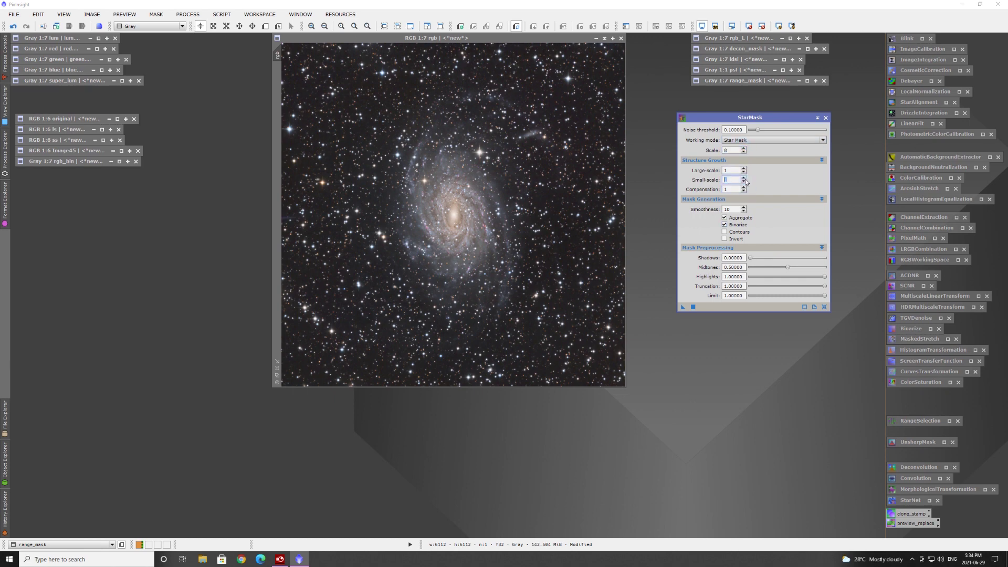
{"action": "left_click", "coordinate": [725, 218]}
{"action": "left_click", "coordinate": [724, 225]}
{"action": "left_click_drag", "start_coordinate": [683, 307], "coordinate": [522, 290]}
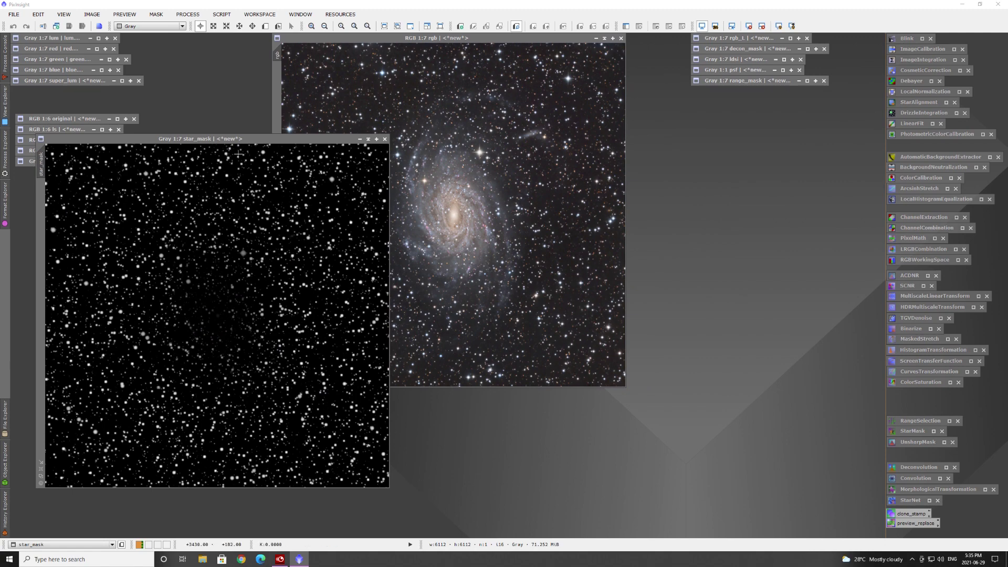
Move star_mask over the rgb image for inspection and park it iconized below range_mask.
{"action": "left_click_drag", "start_coordinate": [188, 139], "coordinate": [412, 91]}
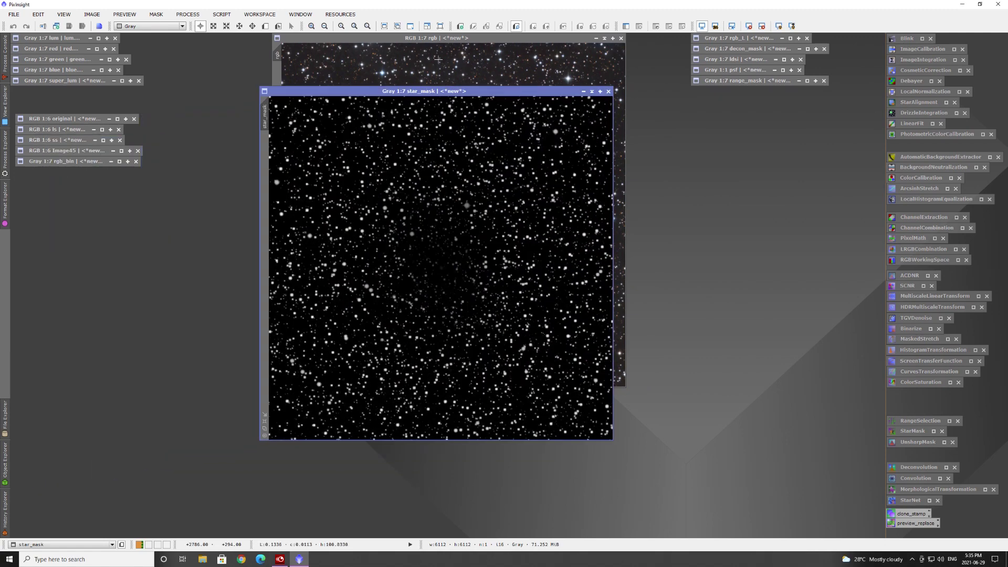
{"action": "left_click", "coordinate": [592, 91]}
{"action": "left_click_drag", "start_coordinate": [444, 265], "coordinate": [765, 94]}
Subtract the stars from the galaxy mask in PixelMath with range_mask-star_mask, creating a new image without rescaling.
{"action": "double_click", "coordinate": [905, 238]}
{"action": "left_click_drag", "start_coordinate": [685, 70], "coordinate": [443, 113]}
{"action": "left_click", "coordinate": [434, 152]}
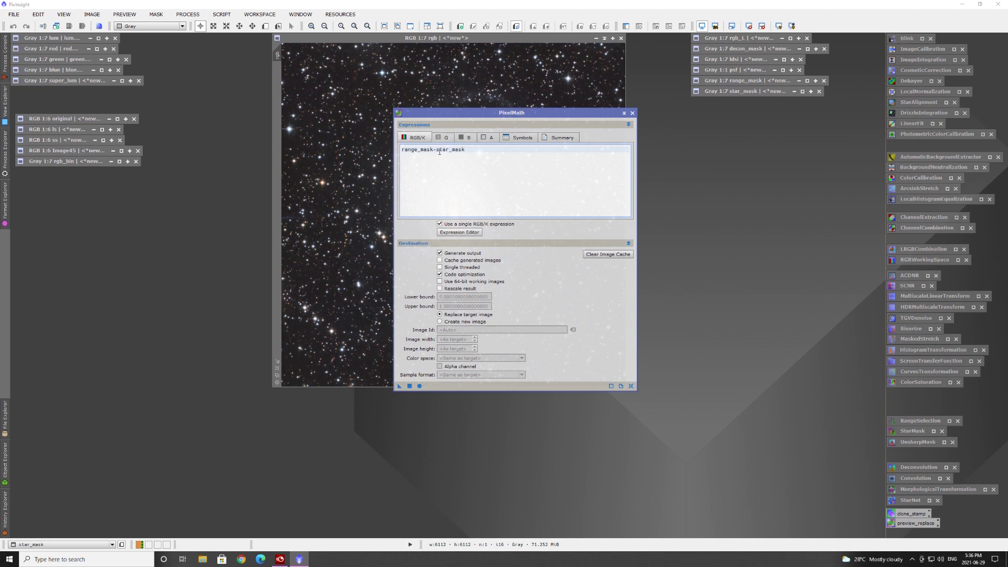
{"action": "left_click", "coordinate": [440, 321]}
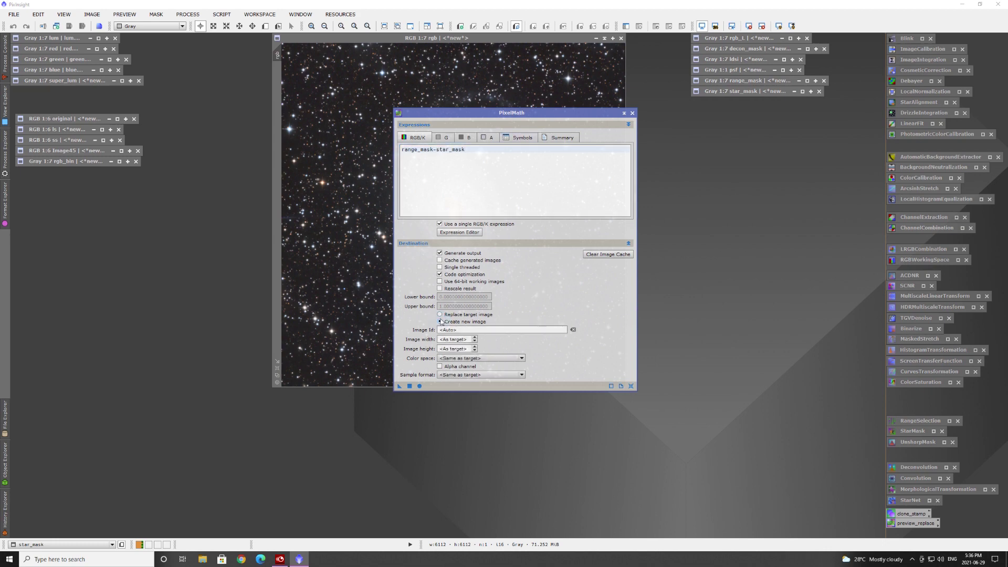
{"action": "left_click", "coordinate": [440, 289]}
{"action": "left_click", "coordinate": [440, 289]}
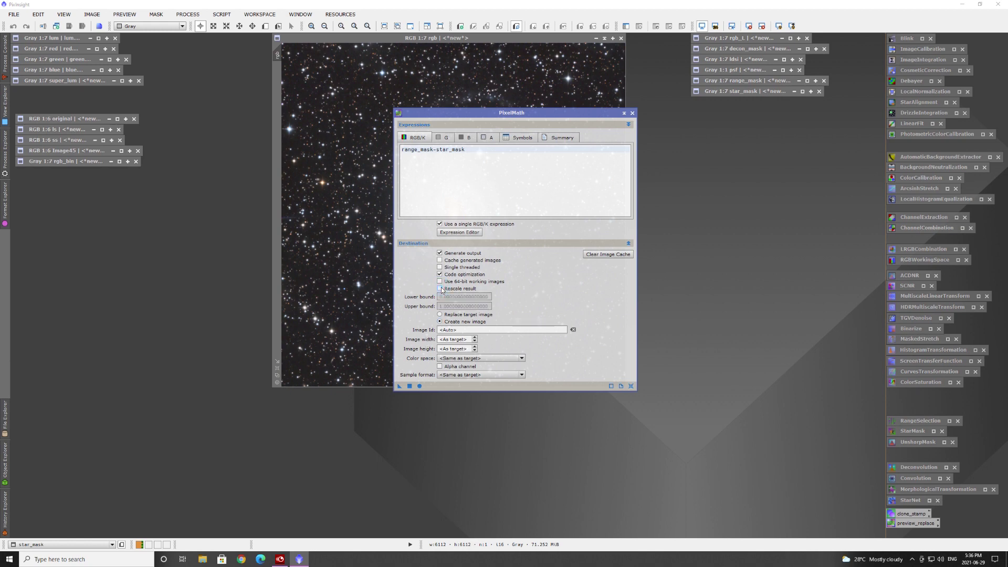
{"action": "left_click", "coordinate": [410, 386]}
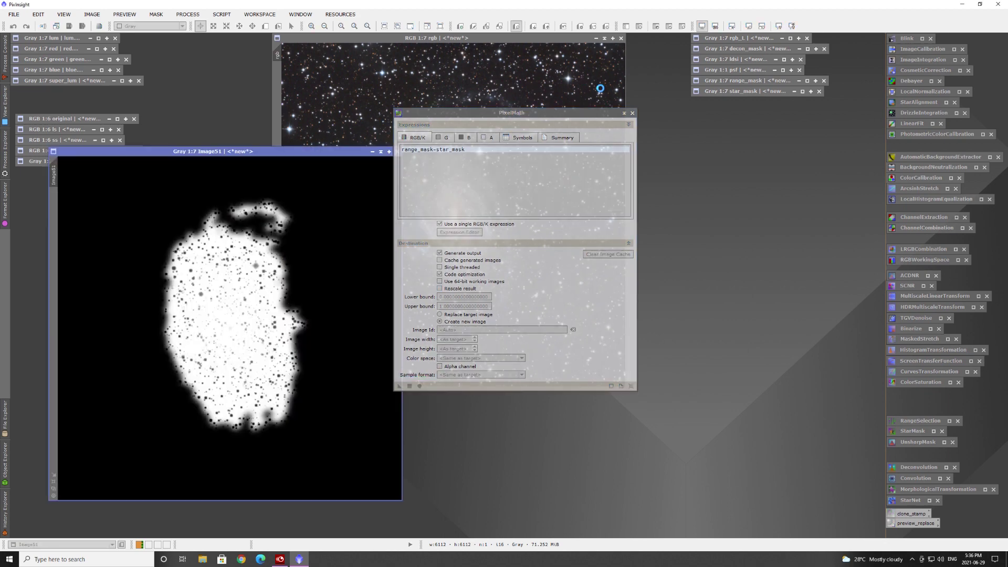
Collapse PixelMath, bring the star-subtracted mask over rgb and park it iconized below star_mask.
{"action": "left_click", "coordinate": [624, 112]}
{"action": "left_click_drag", "start_coordinate": [271, 154], "coordinate": [515, 131]}
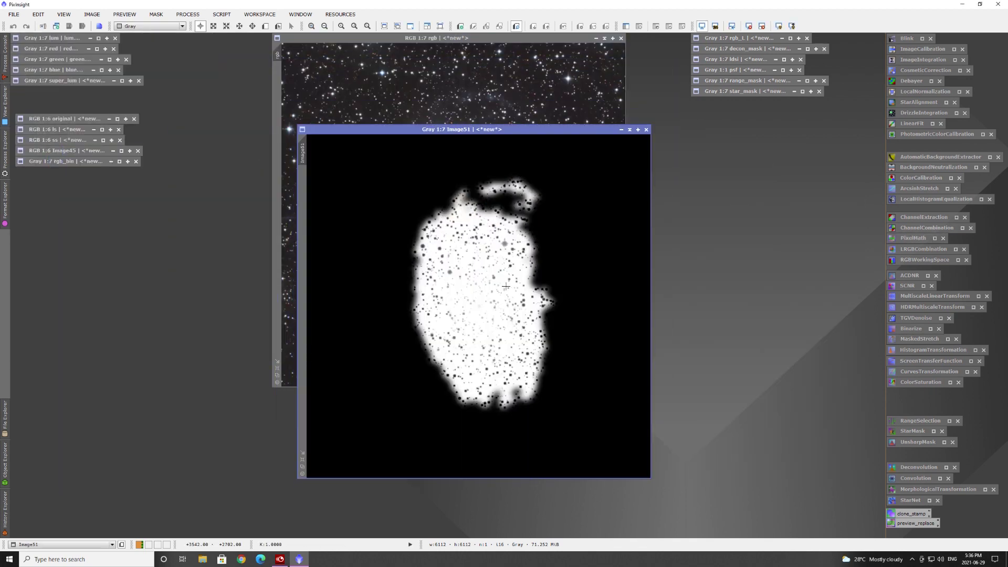
{"action": "left_click", "coordinate": [621, 130]}
{"action": "left_click_drag", "start_coordinate": [584, 254], "coordinate": [760, 105]}
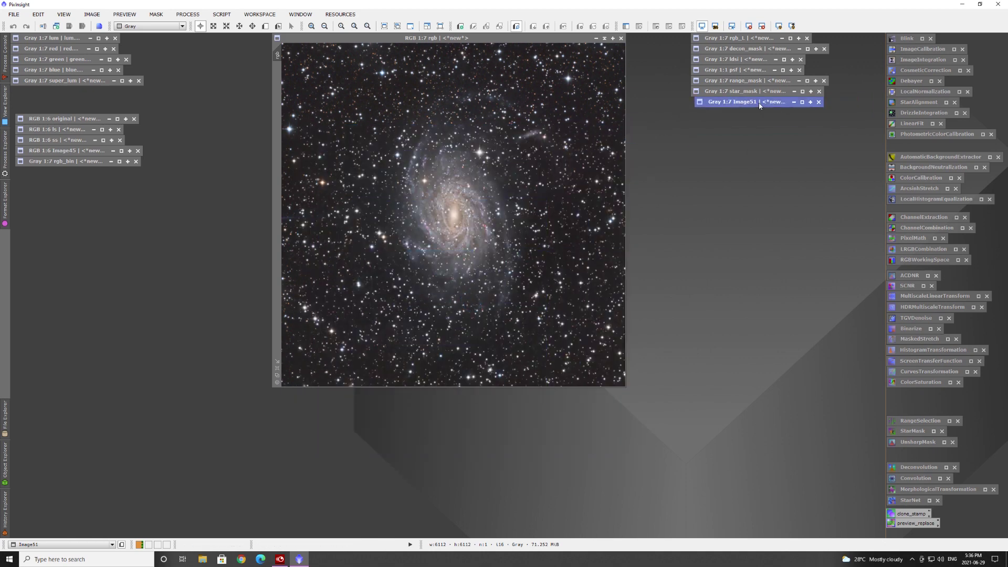
Change the PixelMath expression to rgb-star_mask, restore the rgb_bin window and collapse PixelMath.
{"action": "double_click", "coordinate": [911, 238]}
{"action": "left_click_drag", "start_coordinate": [435, 149], "coordinate": [378, 152]}
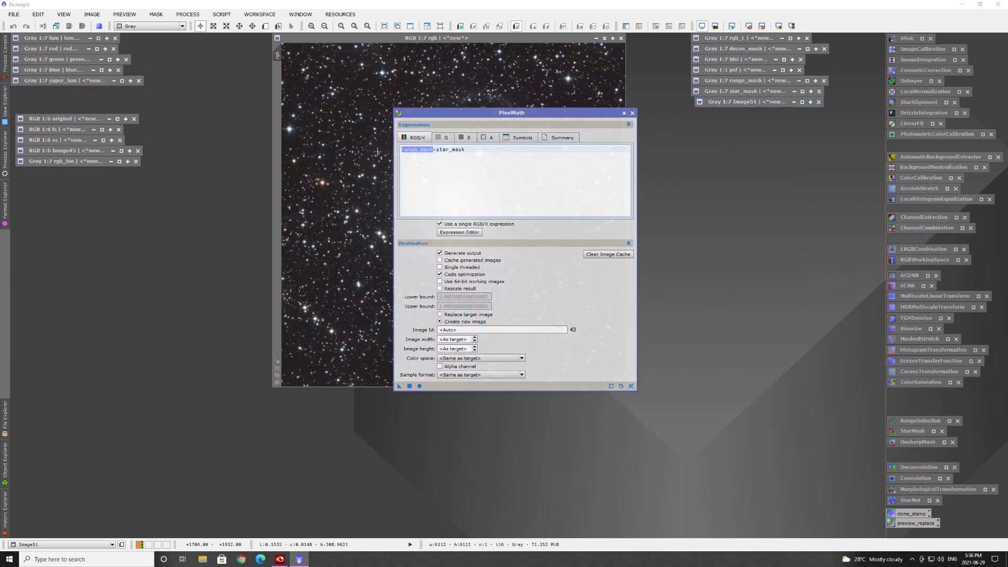
{"action": "type", "text": "rgb"}
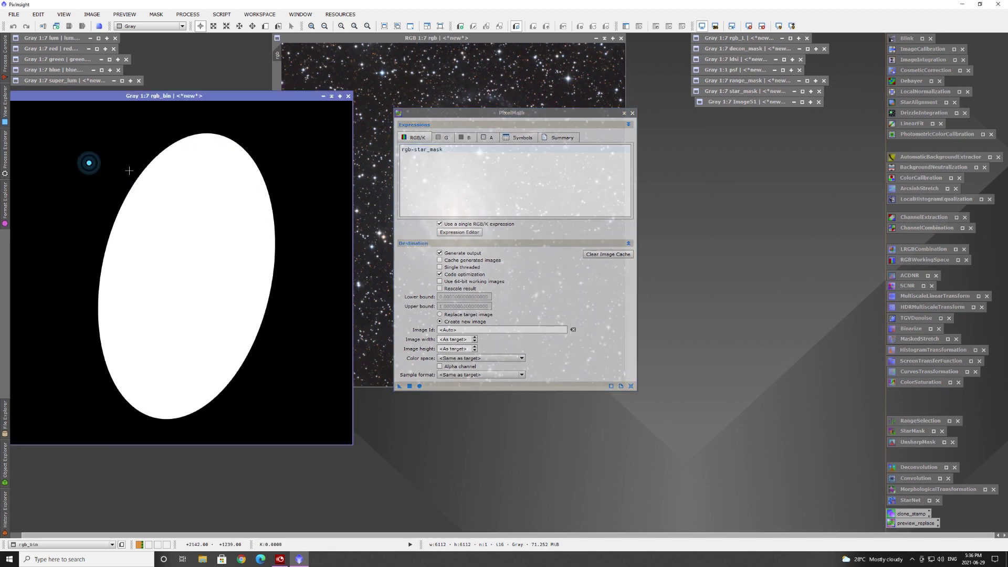
{"action": "left_click", "coordinate": [624, 113]}
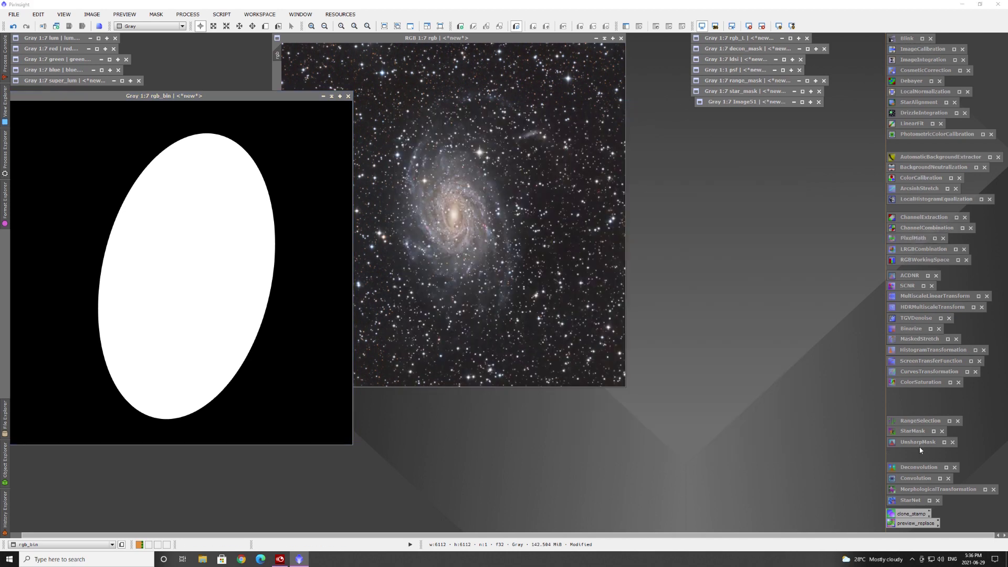
Blur the rgb_bin ellipse mask using Convolution with StdDev 50, collapse Convolution and iconize rgb_bin.
{"action": "double_click", "coordinate": [914, 477]}
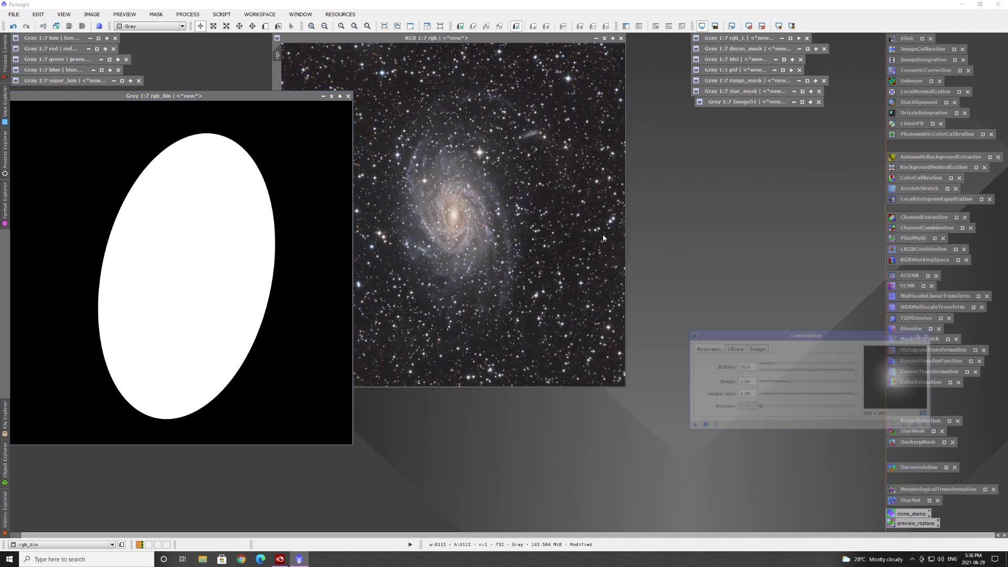
{"action": "left_click_drag", "start_coordinate": [651, 316], "coordinate": [138, 310]}
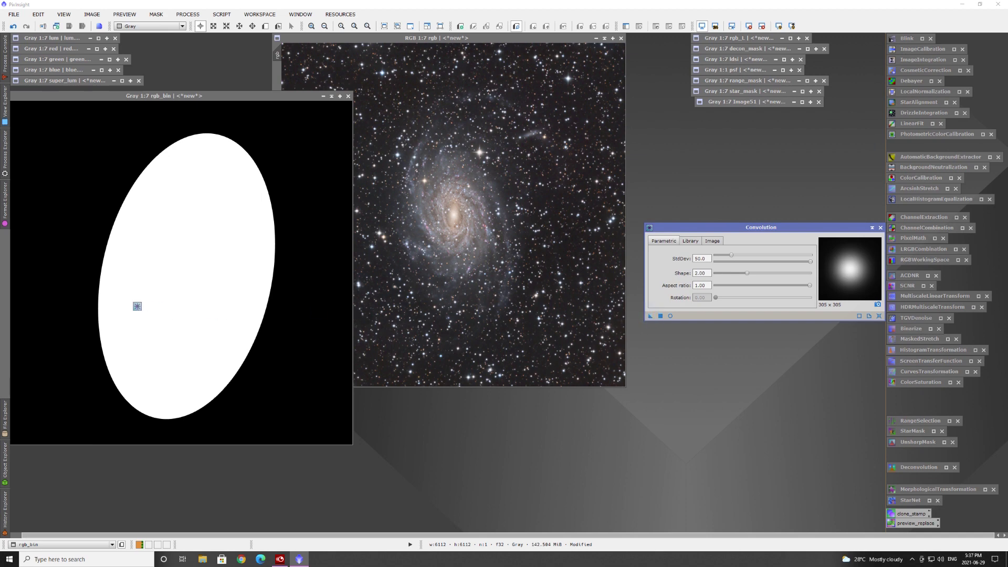
{"action": "left_click_drag", "start_coordinate": [137, 306], "coordinate": [134, 310]}
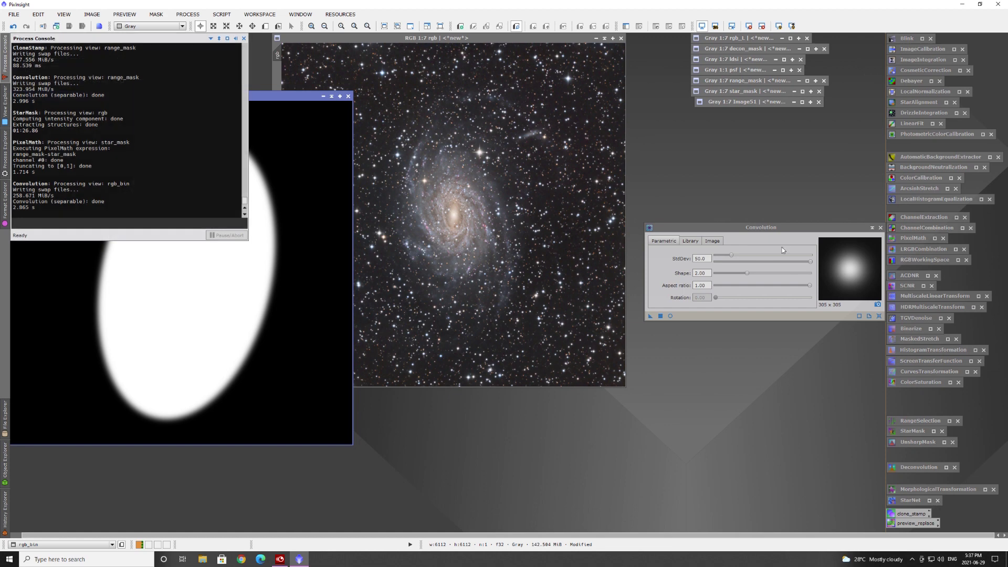
{"action": "left_click", "coordinate": [716, 368]}
{"action": "left_click", "coordinate": [872, 228]}
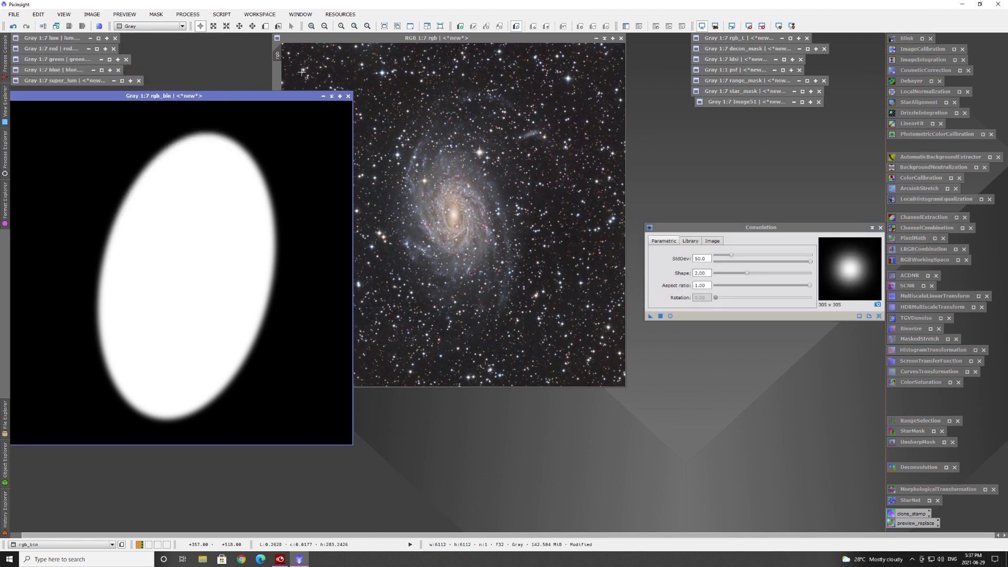
{"action": "left_click", "coordinate": [324, 96]}
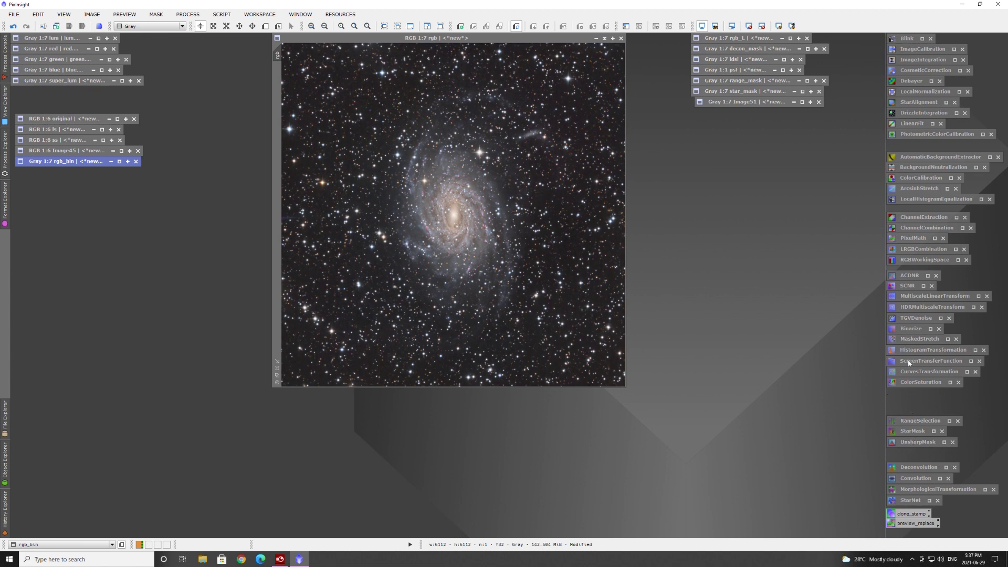
Subtract the stars from the ellipse mask in PixelMath with rgb_bin-star_mask, creating a new image, and collapse PixelMath.
{"action": "double_click", "coordinate": [910, 238]}
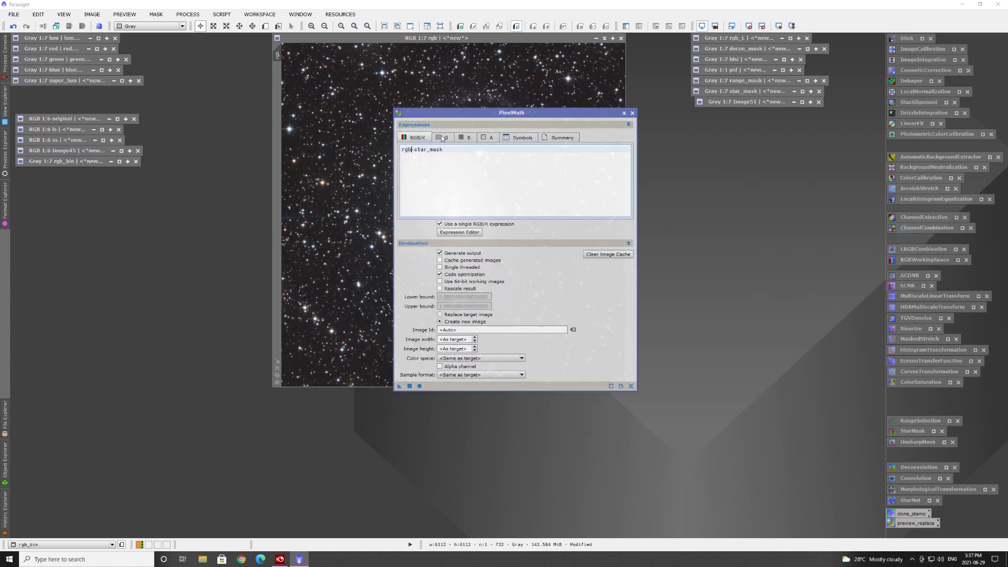
{"action": "type", "text": "_bin"}
{"action": "left_click", "coordinate": [410, 387]}
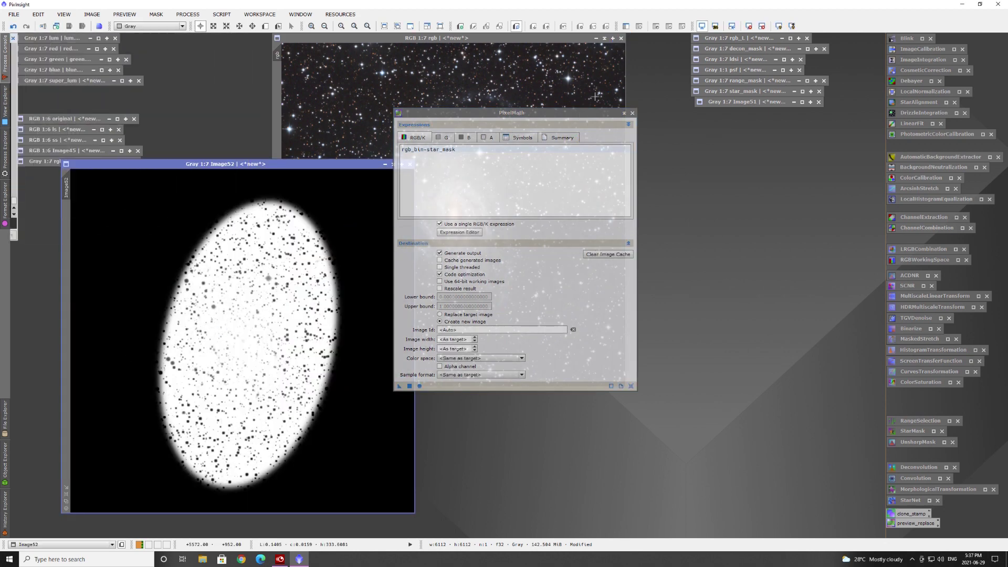
{"action": "left_click", "coordinate": [624, 113]}
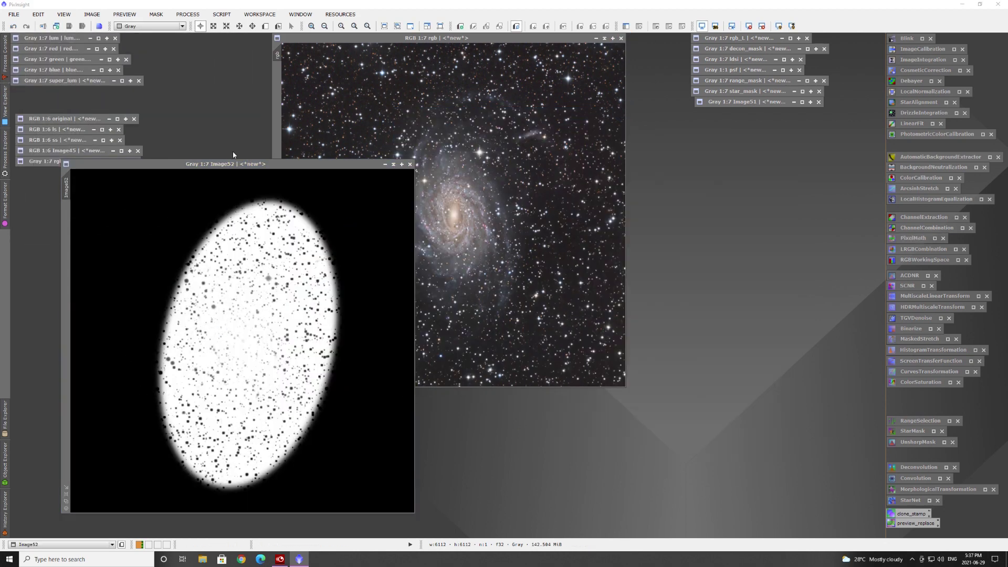
Apply the star-subtracted ellipse mask to rgb and park the mask image iconized below Image51.
{"action": "left_click_drag", "start_coordinate": [234, 168], "coordinate": [444, 43]}
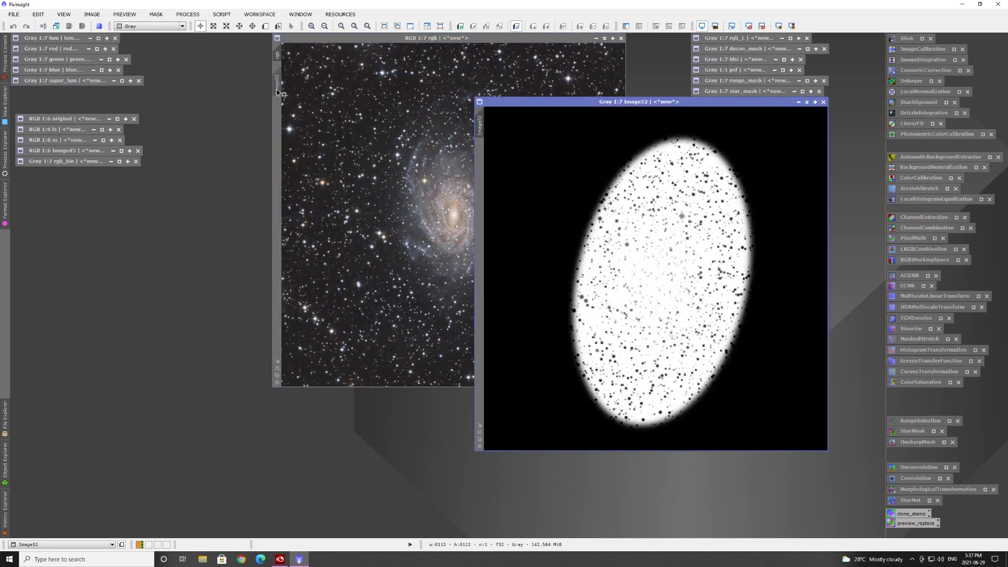
{"action": "left_click_drag", "start_coordinate": [276, 89], "coordinate": [276, 89]}
{"action": "left_click", "coordinate": [808, 102]}
{"action": "left_click_drag", "start_coordinate": [652, 277], "coordinate": [759, 116]}
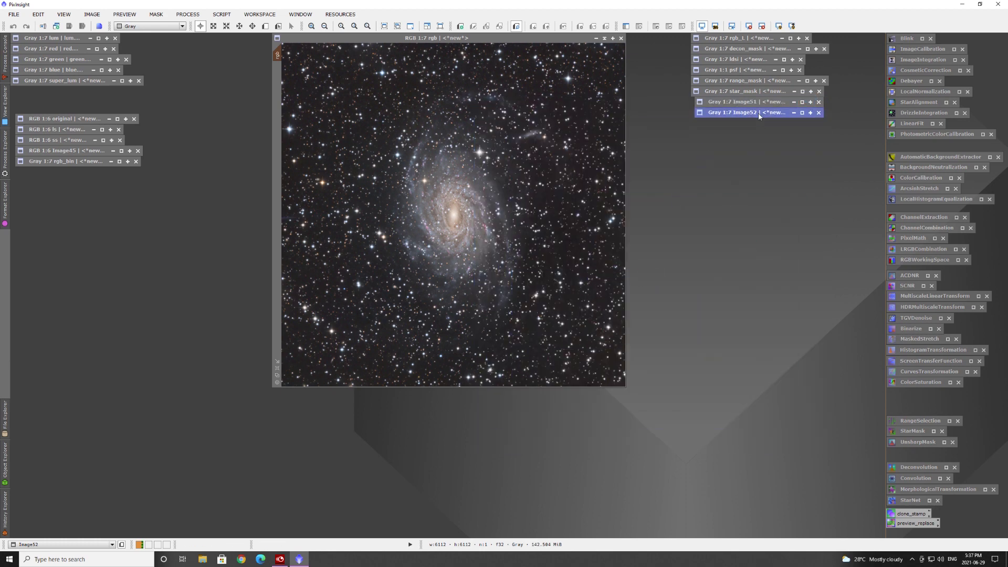
Show the mask overlay on rgb to check its coverage, and hide it again.
{"action": "left_click", "coordinate": [431, 37]}
{"action": "left_click", "coordinate": [682, 26]}
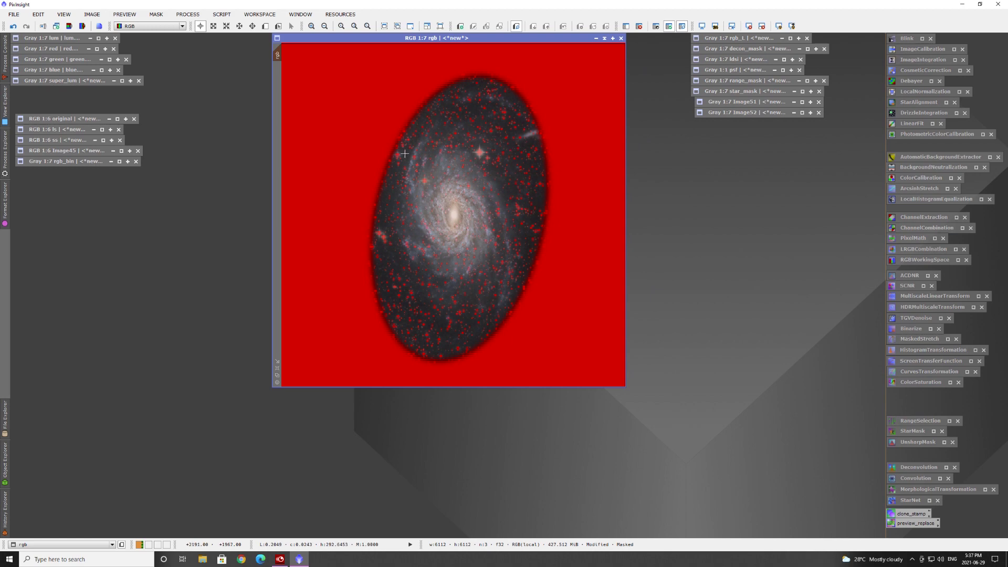
{"action": "left_click", "coordinate": [684, 28]}
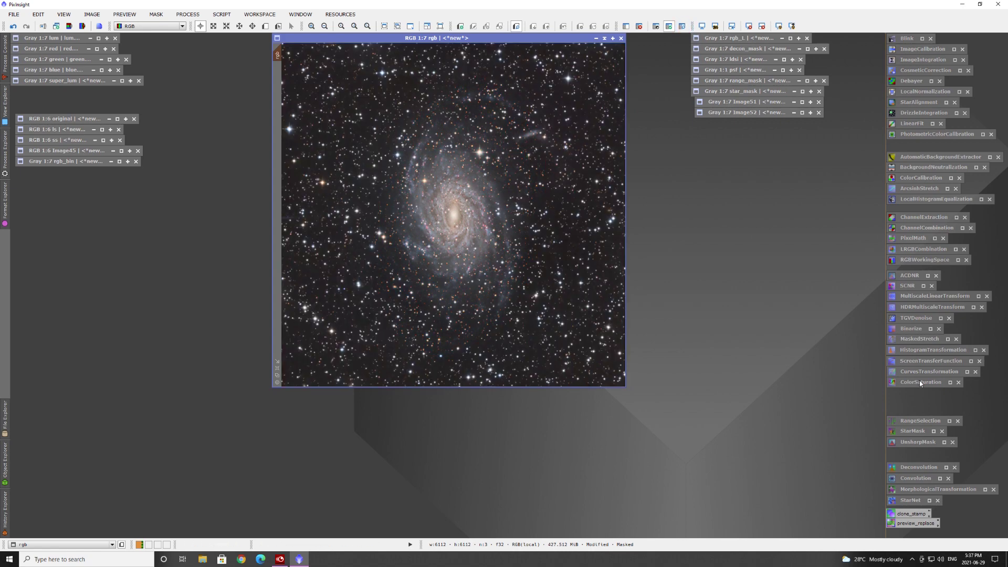
Preview LocalHistogramEqualization on rgb in real time with Contrast Limit 1.5 and Amount 0.250.
{"action": "double_click", "coordinate": [943, 200]}
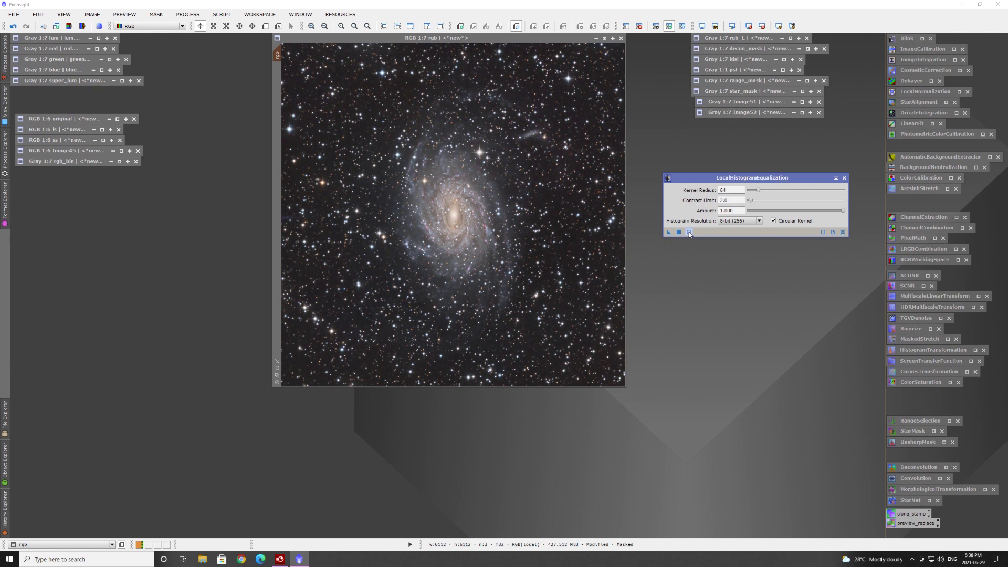
{"action": "left_click", "coordinate": [689, 233]}
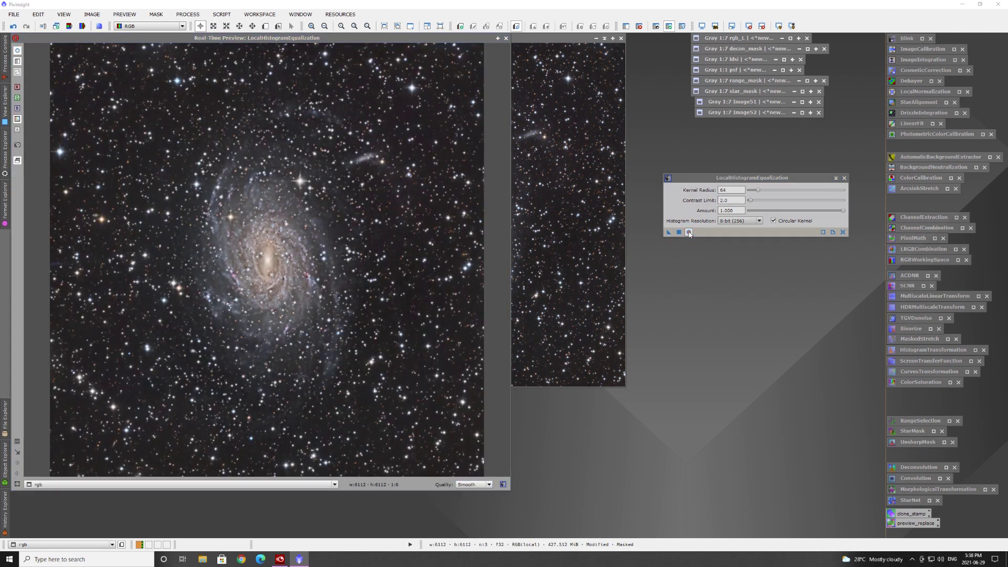
{"action": "double_click", "coordinate": [731, 200]}
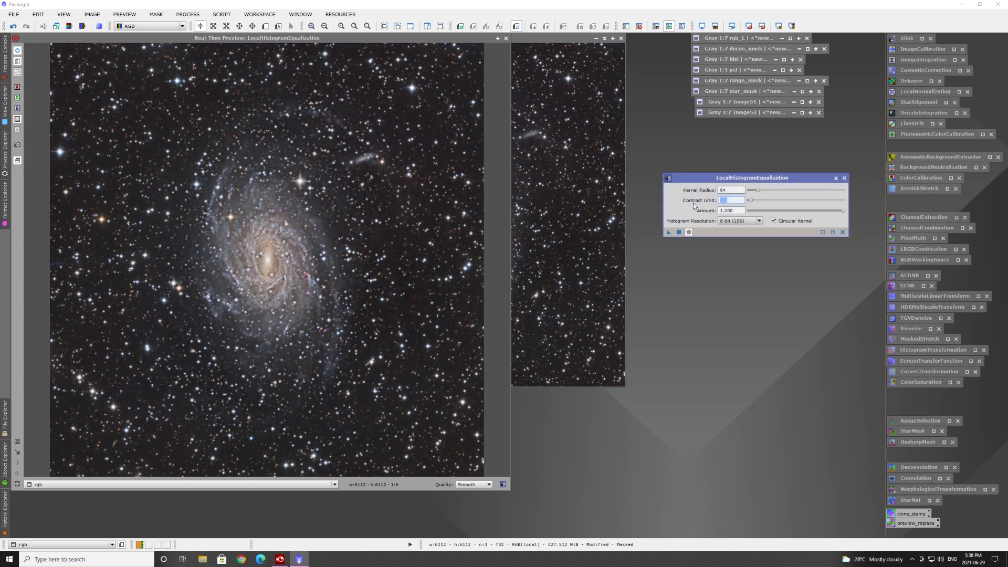
{"action": "type", "text": "1.5"}
{"action": "key", "text": "Tab"}
{"action": "type", "text": "."}
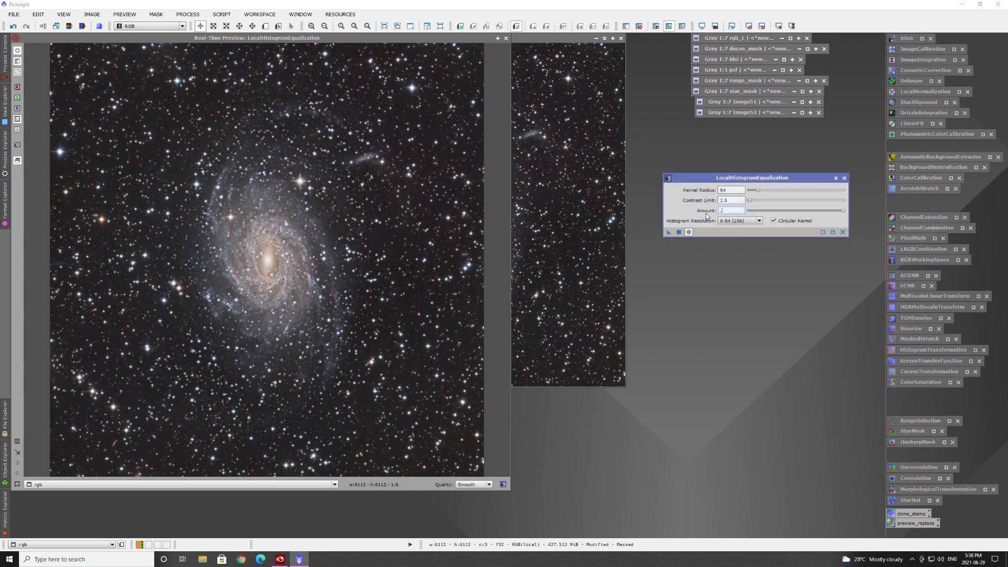
{"action": "left_click", "coordinate": [730, 191]}
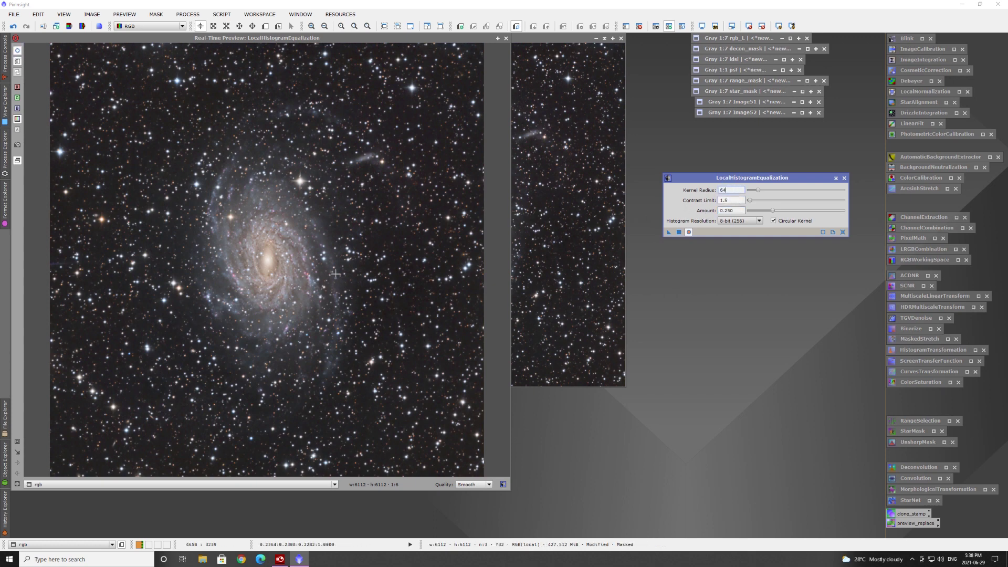
Toggle the real-time preview off and on to compare rgb with and without the local histogram equalization.
{"action": "left_click", "coordinate": [689, 233]}
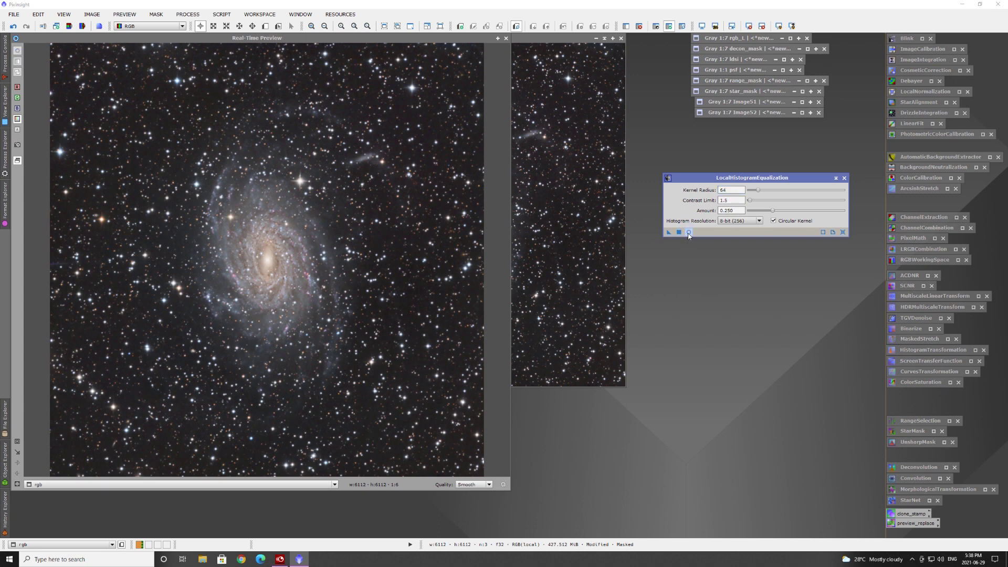
{"action": "left_click", "coordinate": [689, 233]}
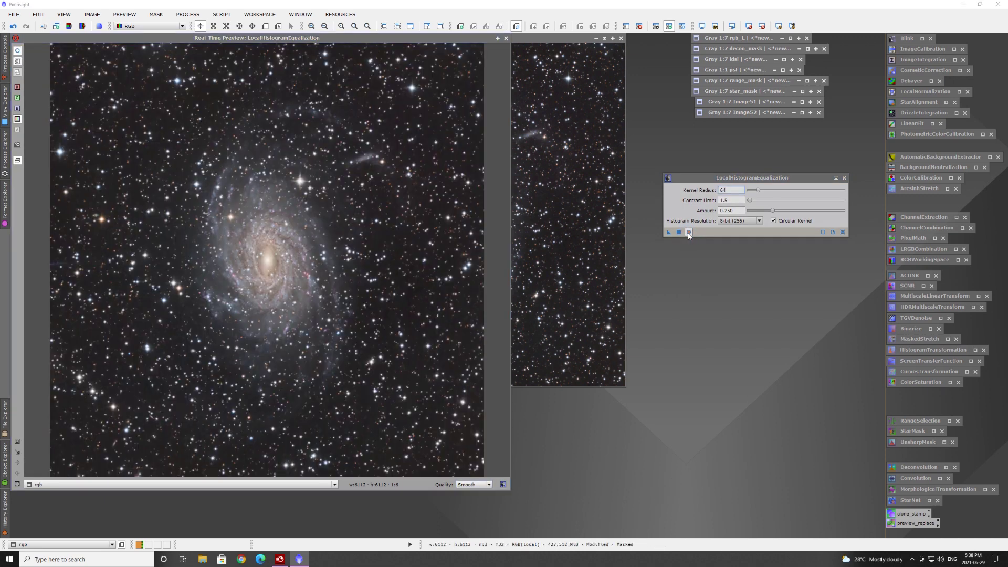
{"action": "left_click", "coordinate": [689, 233]}
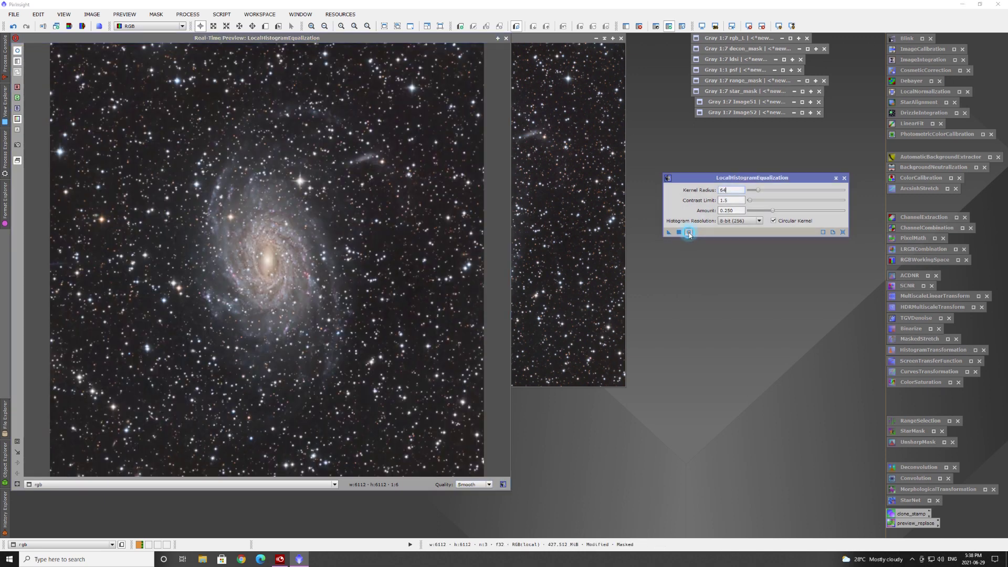
{"action": "left_click", "coordinate": [689, 233]}
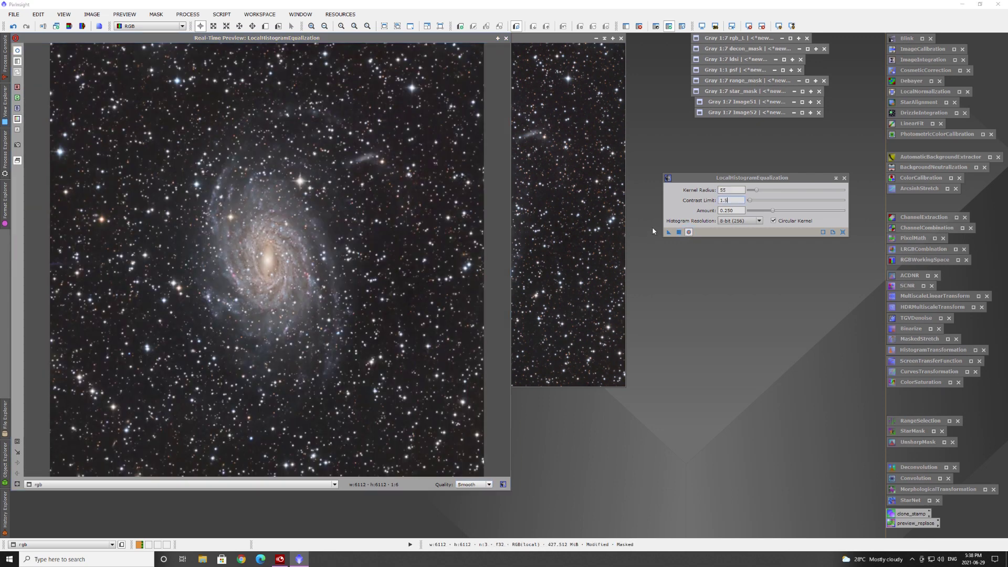
Set the Kernel Radius to 55, apply LocalHistogramEqualization to rgb, collapse the process and close its real-time preview.
{"action": "left_click", "coordinate": [730, 190]}
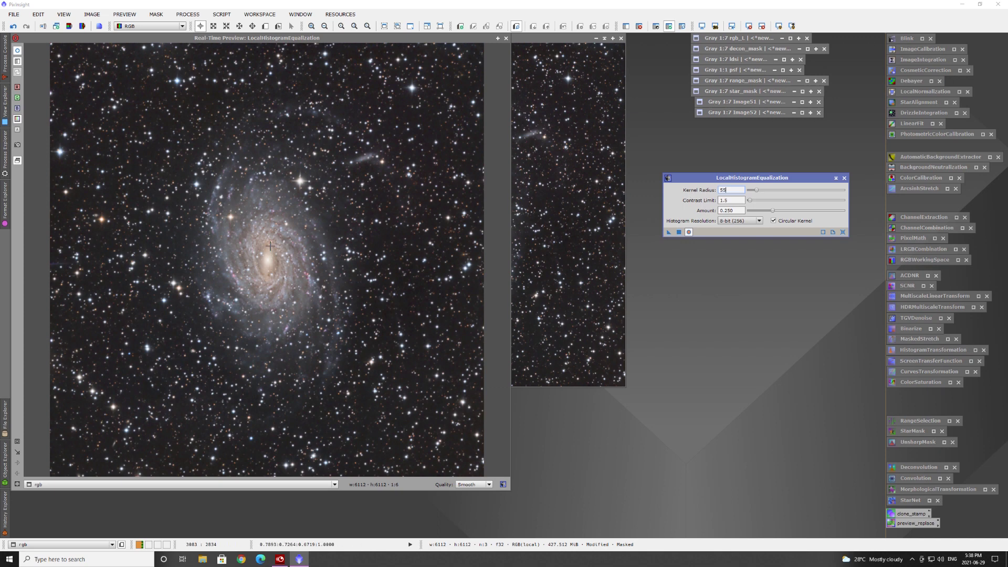
{"action": "left_click", "coordinate": [680, 232]}
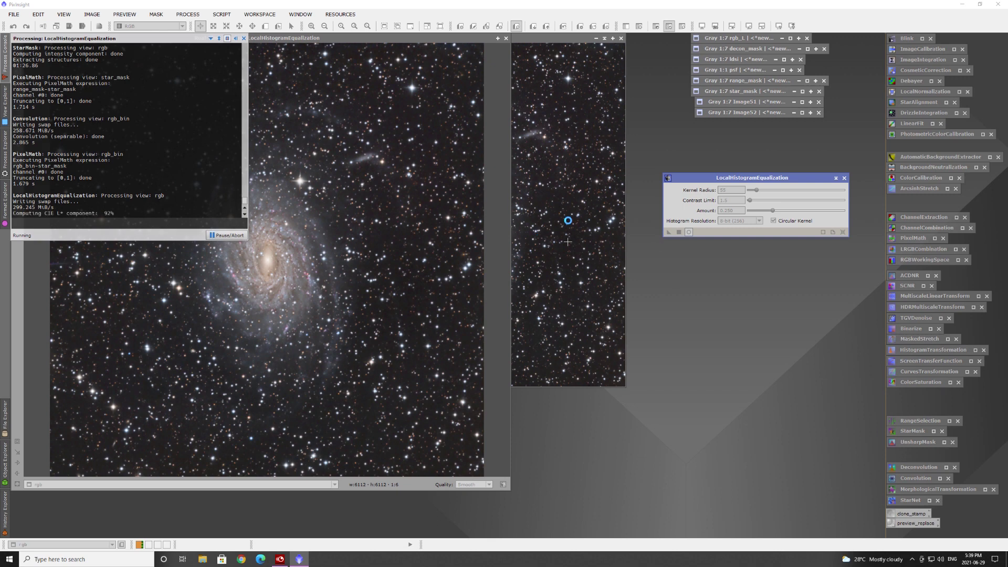
{"action": "left_click", "coordinate": [836, 178]}
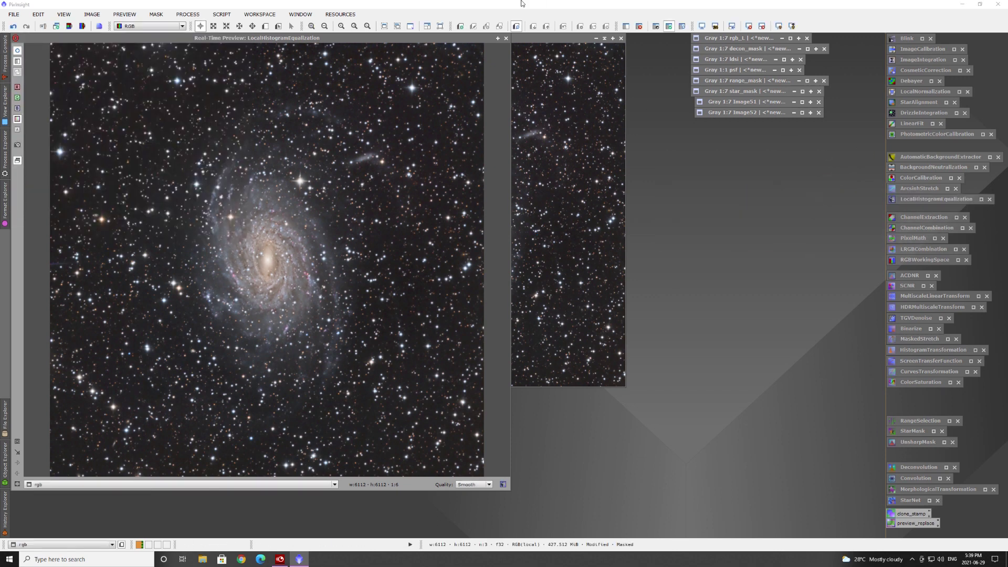
{"action": "left_click", "coordinate": [506, 38]}
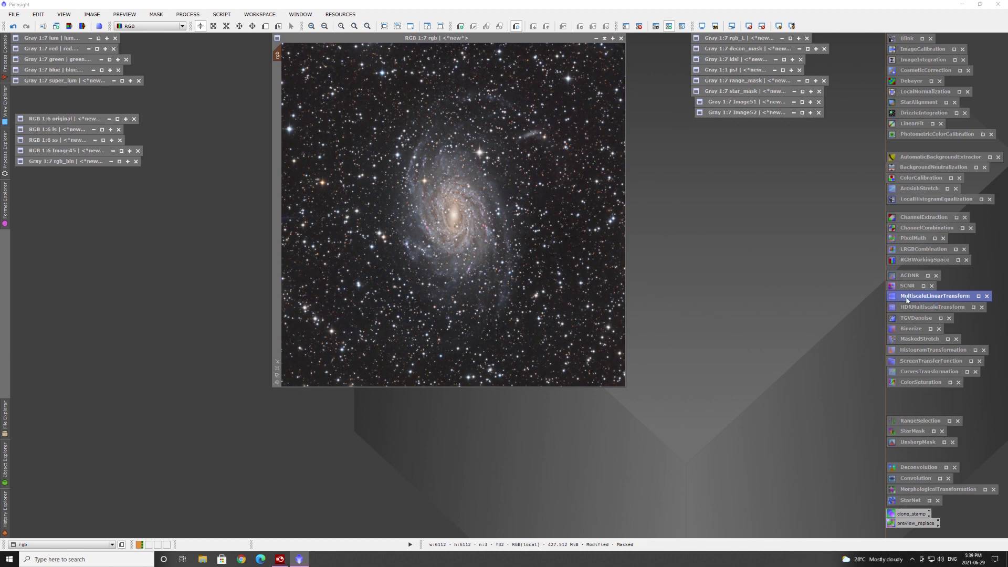
Bring up MultiscaleLinearTransform, reset it to defaults and set the number of layers to 5.
{"action": "double_click", "coordinate": [929, 297]}
{"action": "left_click", "coordinate": [843, 297]}
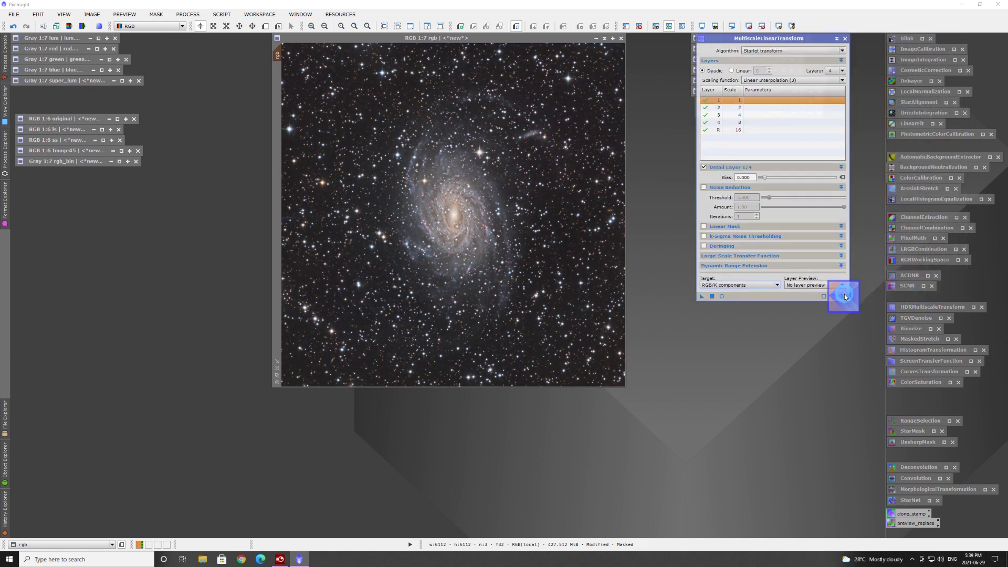
{"action": "left_click", "coordinate": [836, 71]}
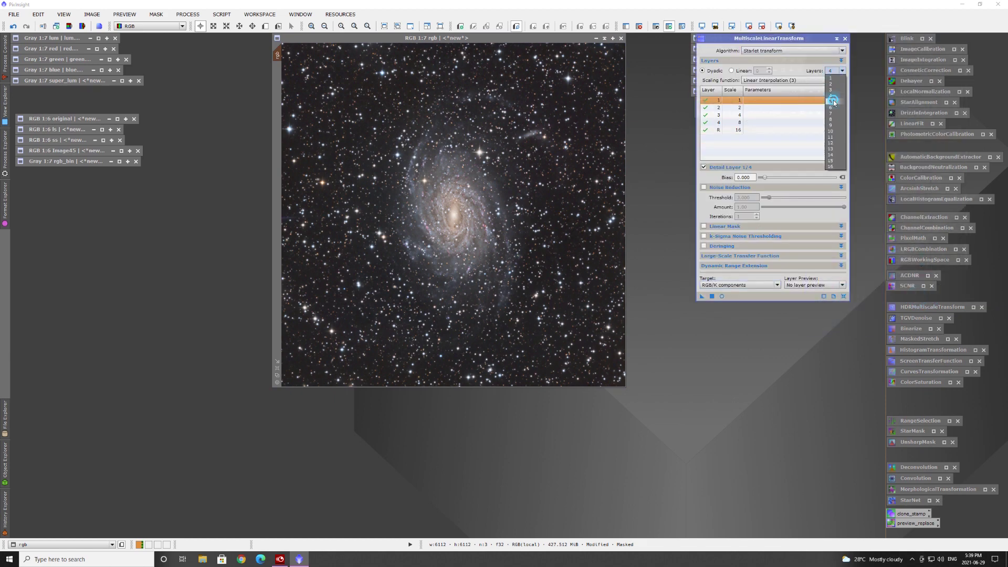
{"action": "left_click", "coordinate": [831, 101]}
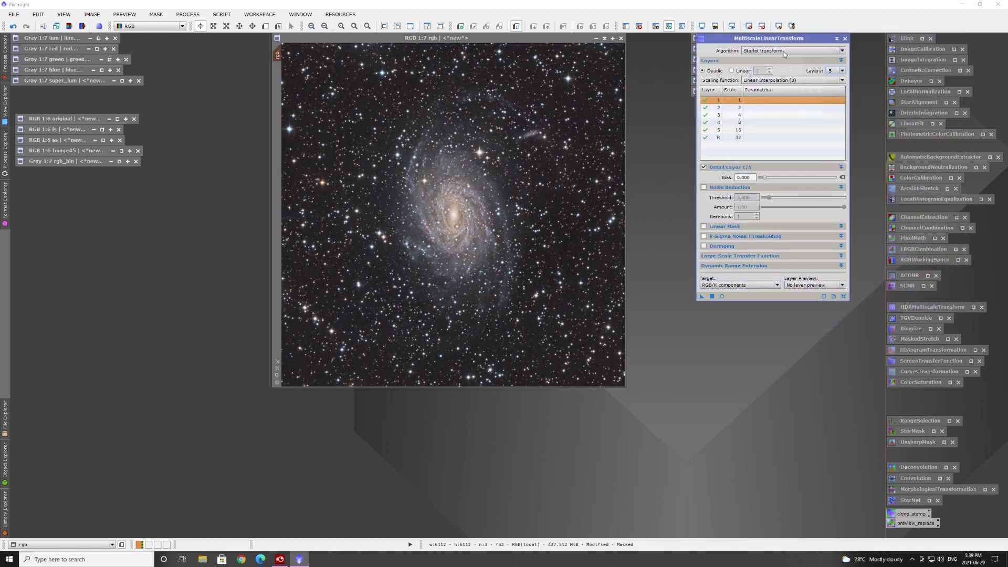
Set the detail layer bias to 0.050 for layers 2 and 3, and to 0.025 for layer 4.
{"action": "left_click", "coordinate": [756, 107]}
{"action": "left_click", "coordinate": [753, 178]}
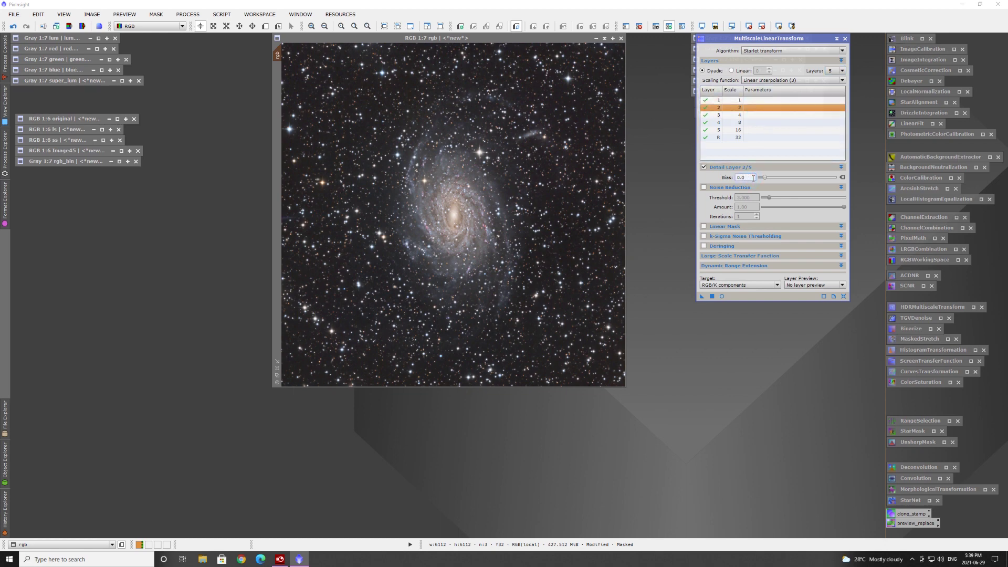
{"action": "left_click", "coordinate": [754, 114]}
{"action": "left_click", "coordinate": [755, 178]}
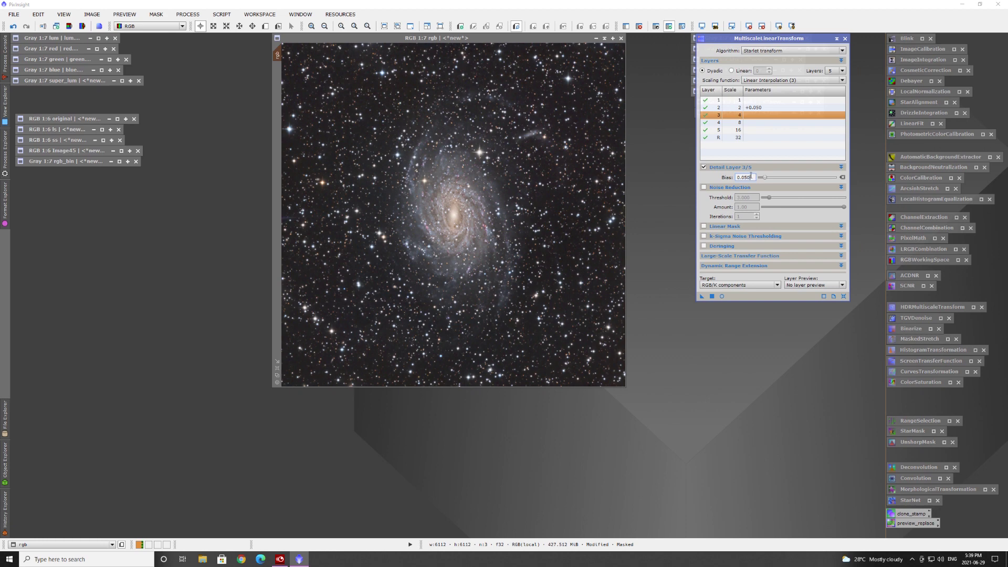
{"action": "left_click", "coordinate": [754, 123]}
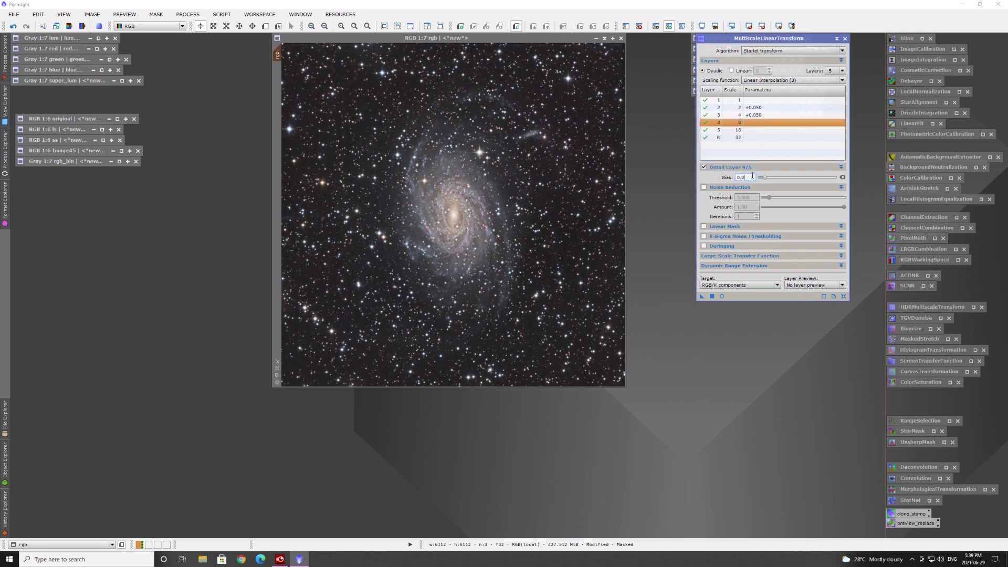
{"action": "left_click", "coordinate": [740, 178]}
{"action": "type", "text": "0.025"}
{"action": "left_click", "coordinate": [754, 131]}
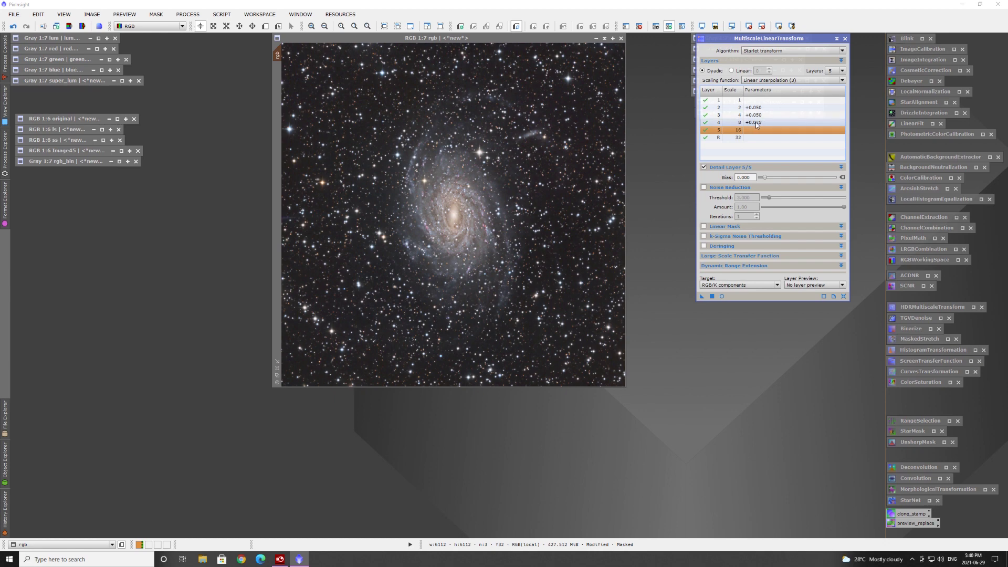
{"action": "left_click", "coordinate": [763, 122]}
{"action": "left_click", "coordinate": [762, 108]}
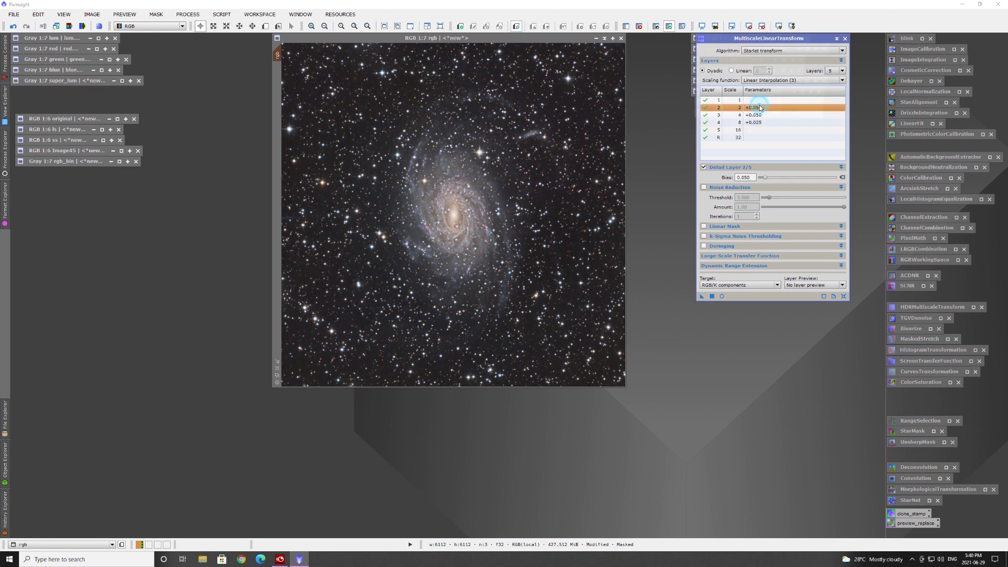
Preview MultiscaleLinearTransform on rgb in real time, toggling the preview to compare the galaxy with and without sharpening.
{"action": "left_click", "coordinate": [723, 296]}
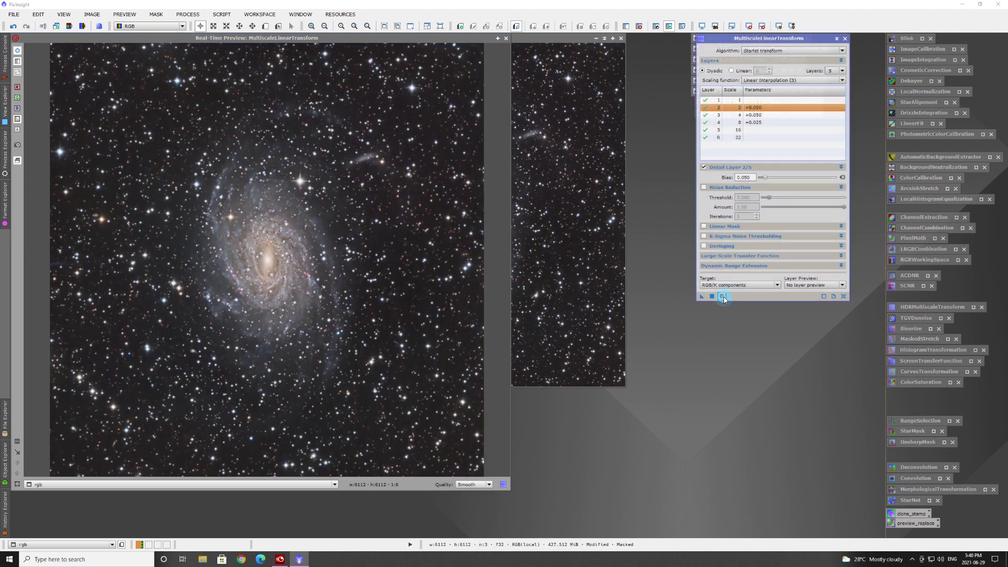
{"action": "left_click", "coordinate": [722, 297]}
{"action": "left_click", "coordinate": [723, 297]}
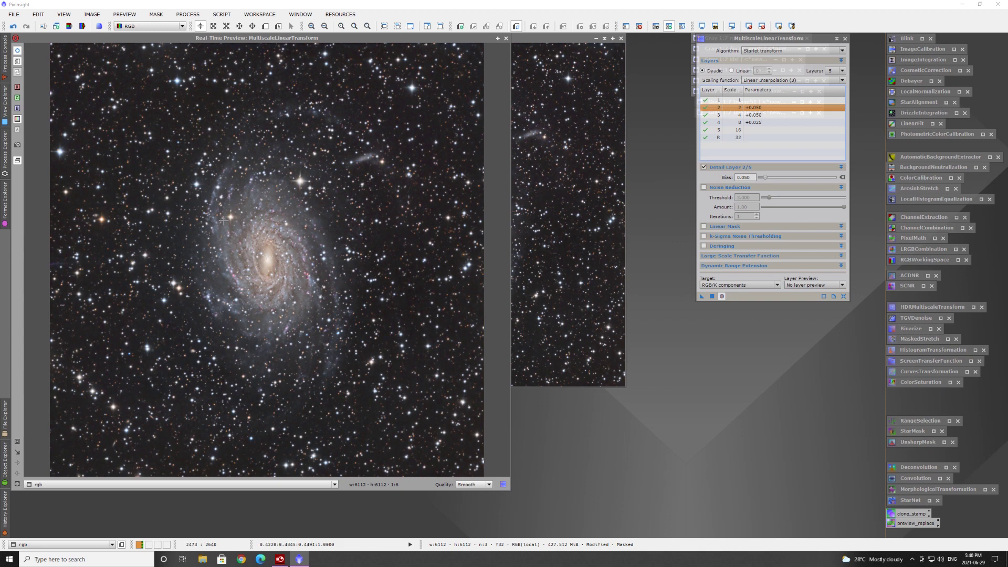
Apply MultiscaleLinearTransform to rgb, close its real-time preview, inspect the galaxy up close and collapse the process.
{"action": "left_click", "coordinate": [712, 297]}
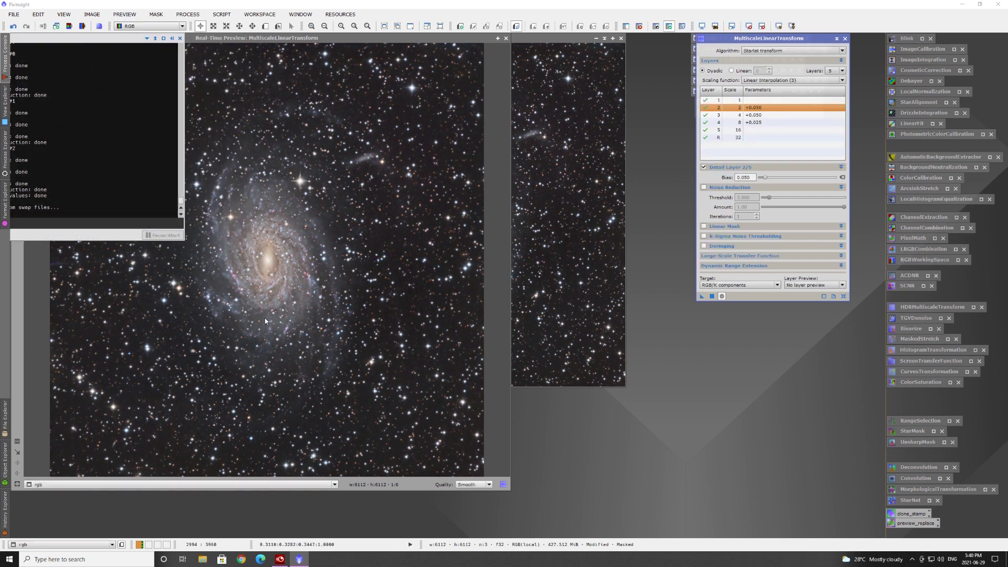
{"action": "left_click", "coordinate": [506, 40]}
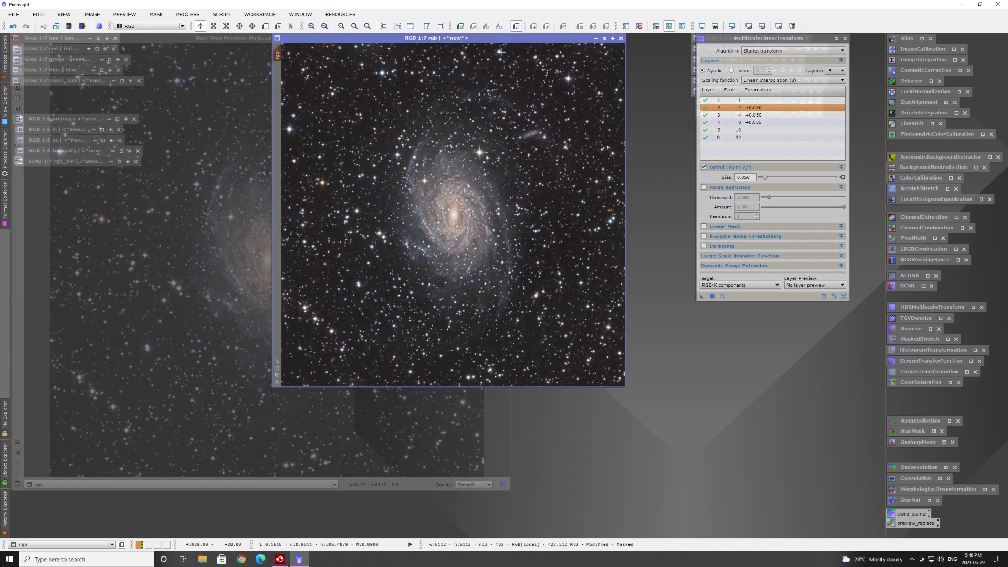
{"action": "scroll", "coordinate": [458, 222], "scroll_direction": "up", "scroll_amount": 3}
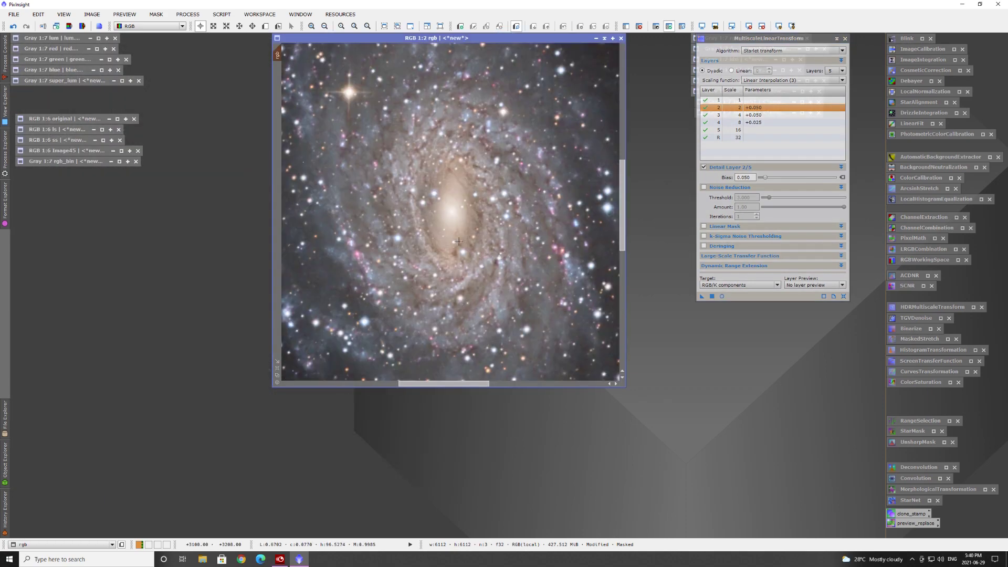
{"action": "scroll", "coordinate": [508, 257], "scroll_direction": "down", "scroll_amount": 5}
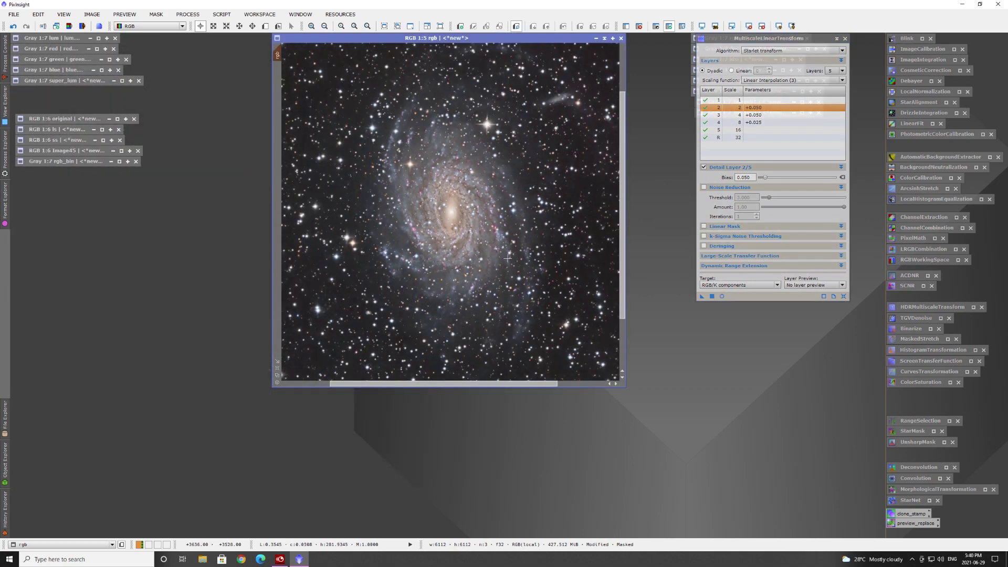
{"action": "left_click", "coordinate": [845, 39]}
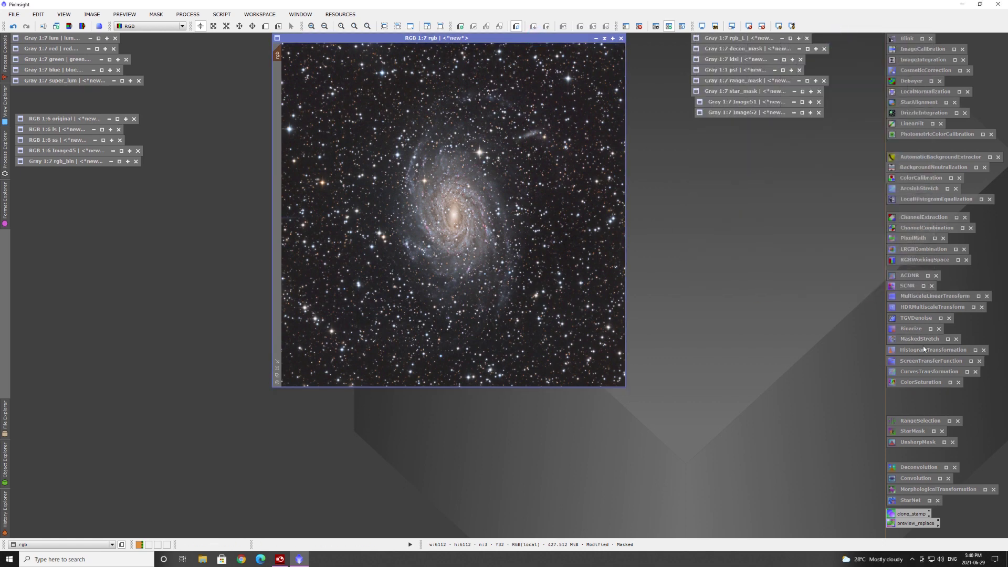
Bring up UnsharpMask and set StdDev to 50 and Amount to 0.15.
{"action": "double_click", "coordinate": [918, 443]}
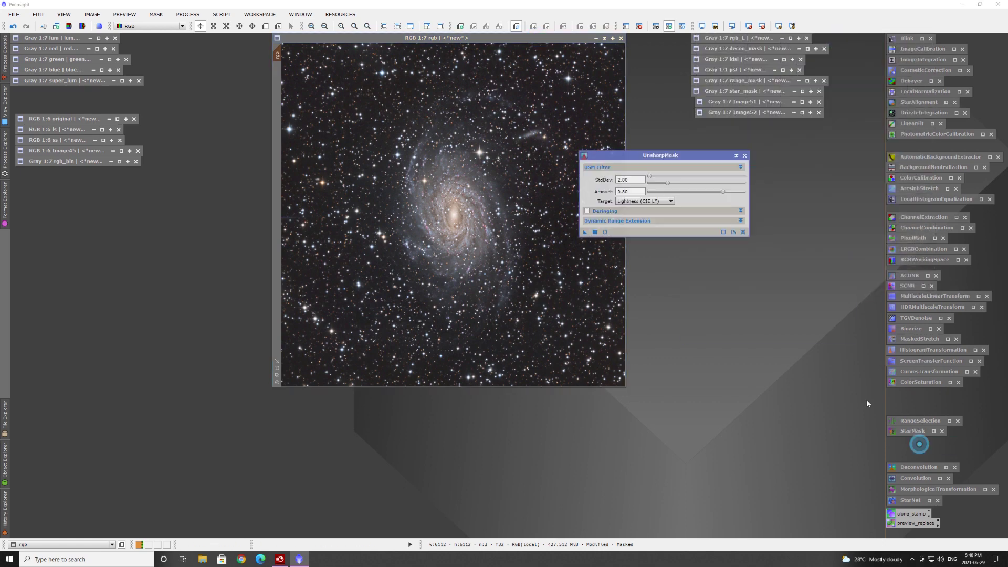
{"action": "double_click", "coordinate": [632, 180]}
{"action": "type", "text": "50"}
{"action": "double_click", "coordinate": [628, 191]}
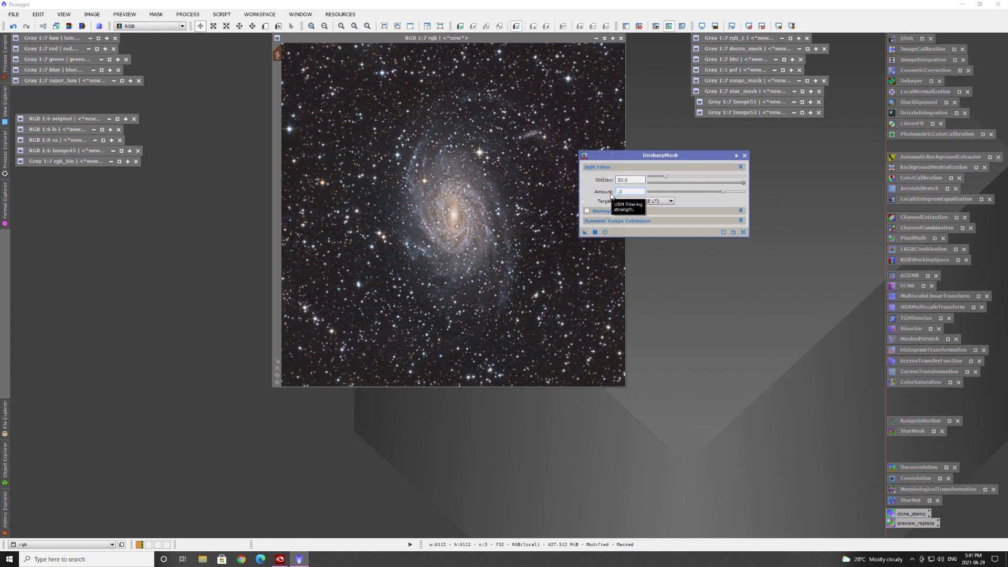
{"action": "type", "text": "5"}
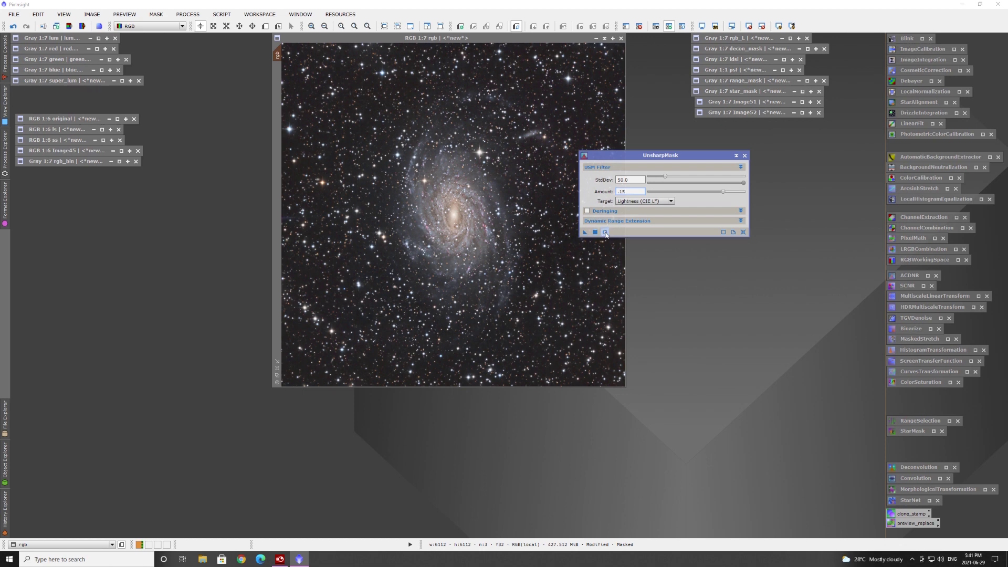
Preview UnsharpMask in real time, apply it to rgb, and put away the process and its preview.
{"action": "left_click", "coordinate": [606, 232]}
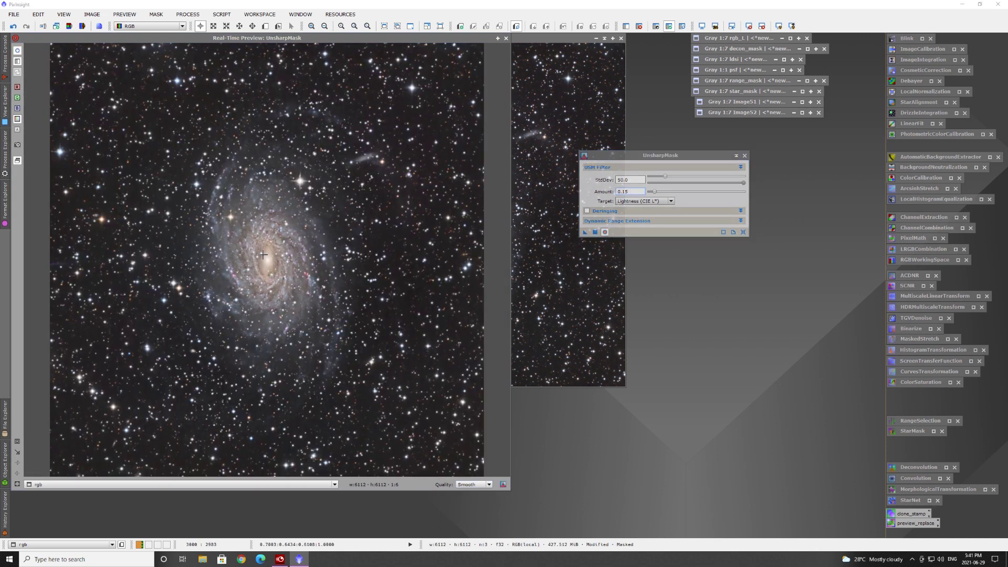
{"action": "left_click", "coordinate": [595, 232]}
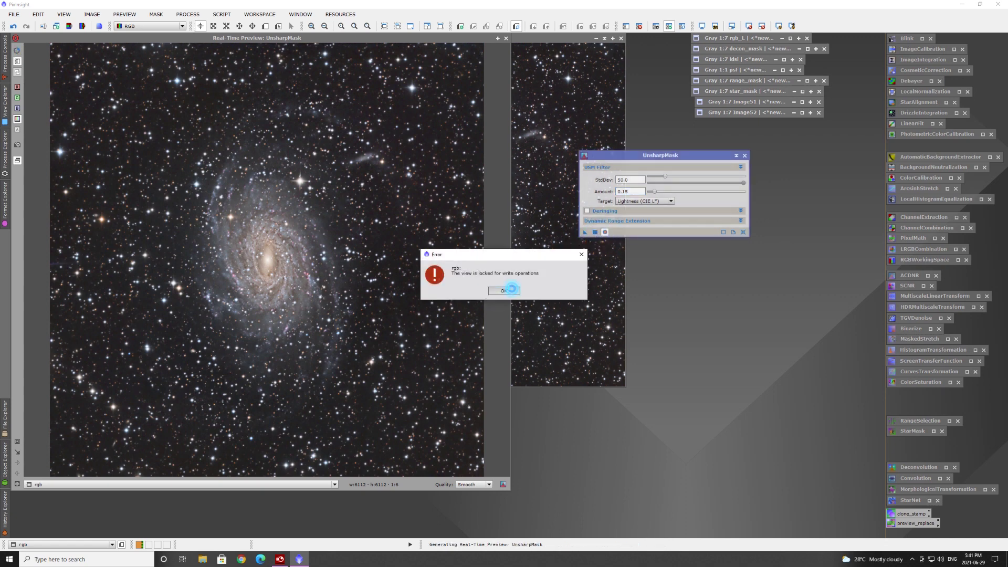
{"action": "left_click", "coordinate": [514, 291]}
{"action": "left_click", "coordinate": [595, 232]}
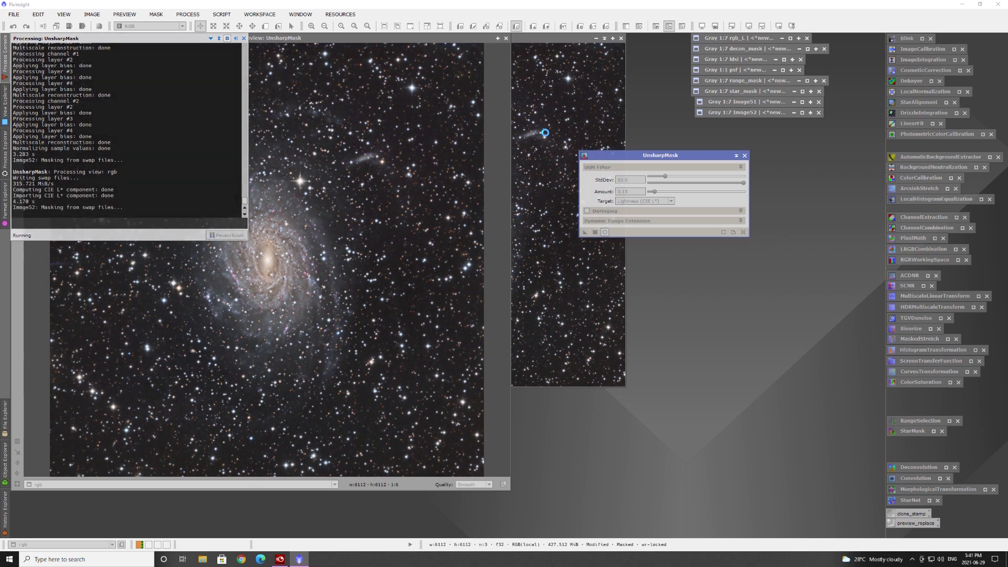
{"action": "left_click", "coordinate": [737, 155]}
{"action": "left_click", "coordinate": [506, 38]}
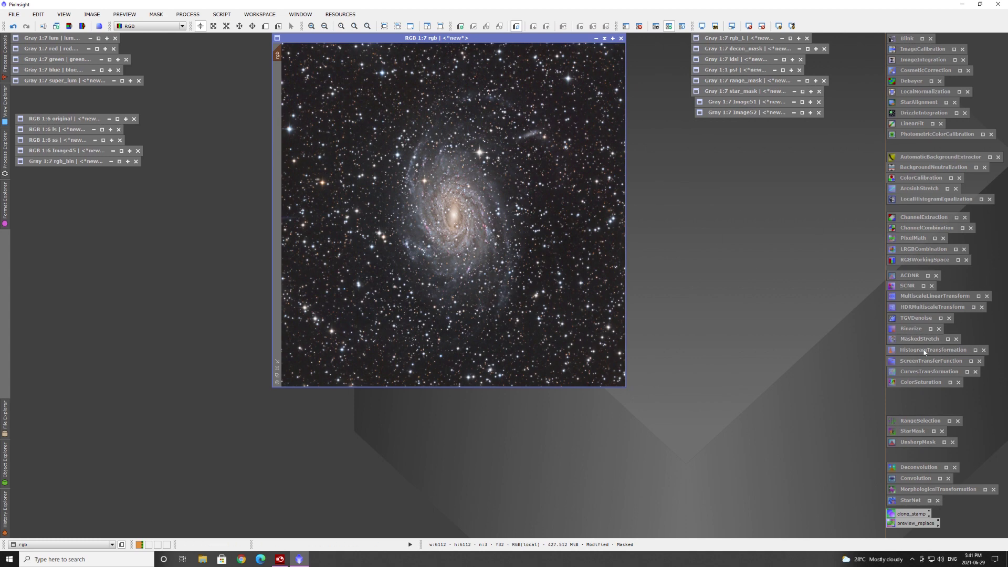
Shape the CurvesTransformation RGB/K curve through about 0.24 in/0.25 out and 0.73 in/0.78 out, previewing in real time, and apply it to rgb.
{"action": "double_click", "coordinate": [930, 369]}
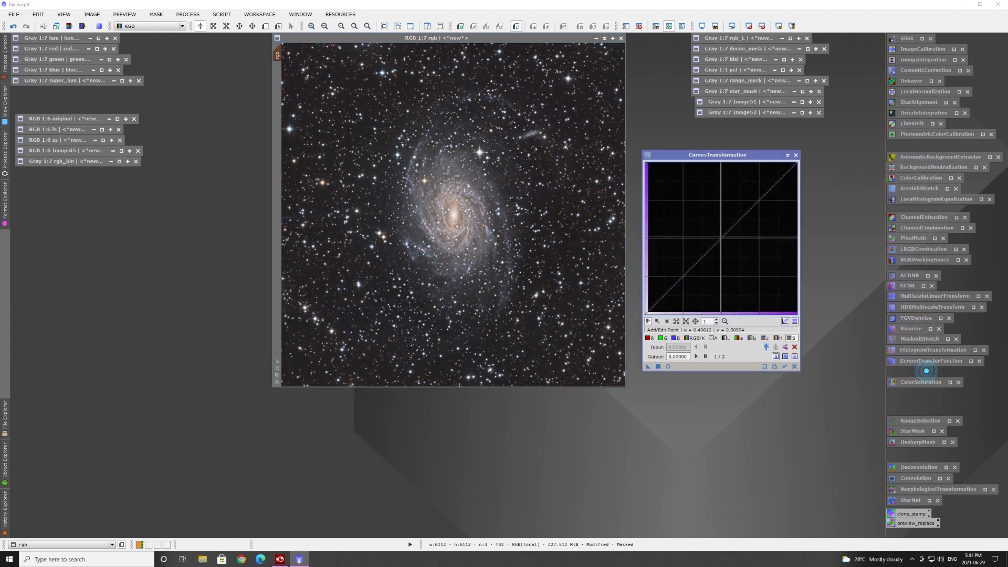
{"action": "left_click", "coordinate": [720, 157]}
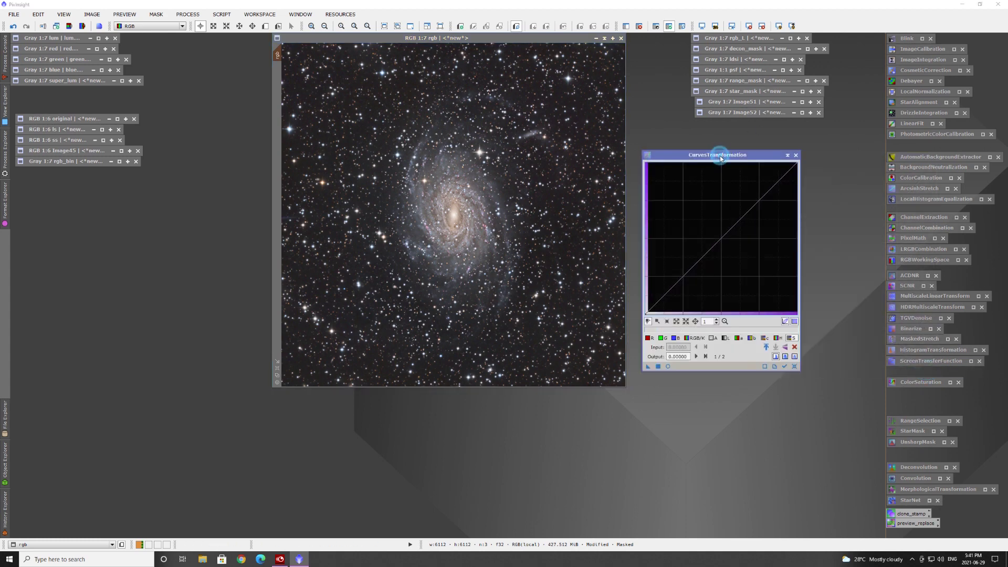
{"action": "left_click", "coordinate": [669, 367]}
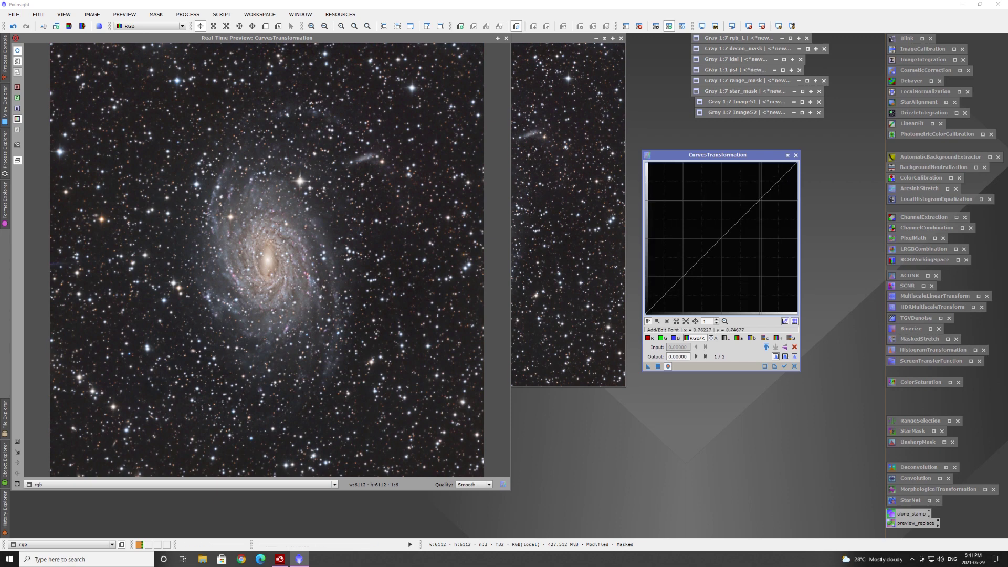
{"action": "left_click_drag", "start_coordinate": [759, 200], "coordinate": [756, 196]}
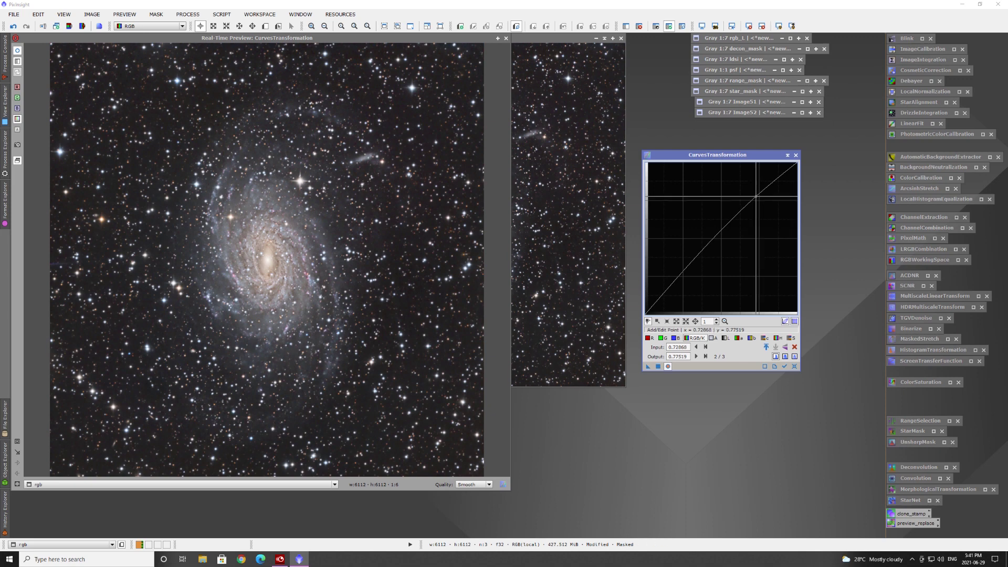
{"action": "left_click", "coordinate": [683, 273]}
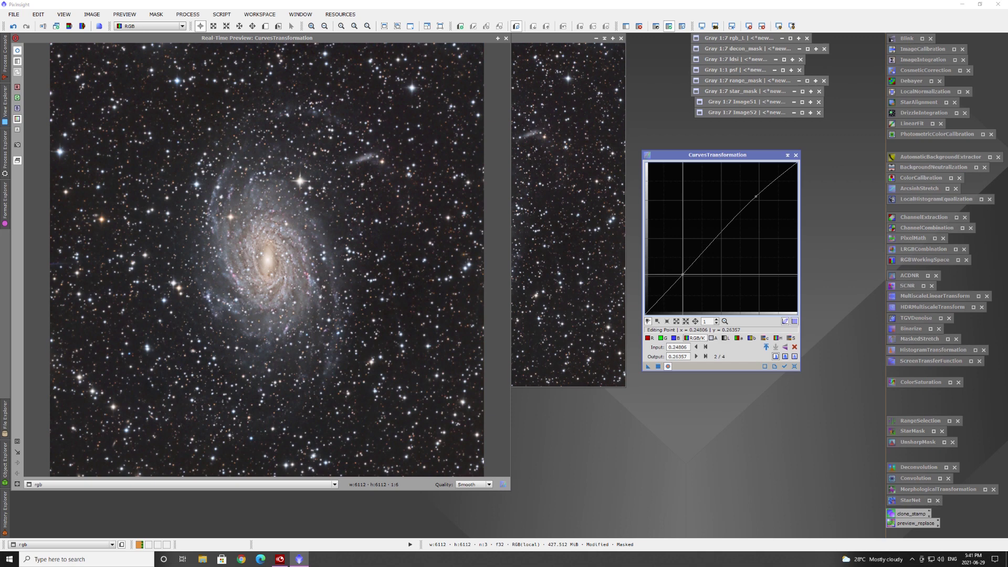
{"action": "mouse_move", "coordinate": [683, 274]}
{"action": "left_mouse_down"}
{"action": "mouse_move", "coordinate": [690, 284]}
{"action": "mouse_move", "coordinate": [683, 276]}
{"action": "left_mouse_up"}
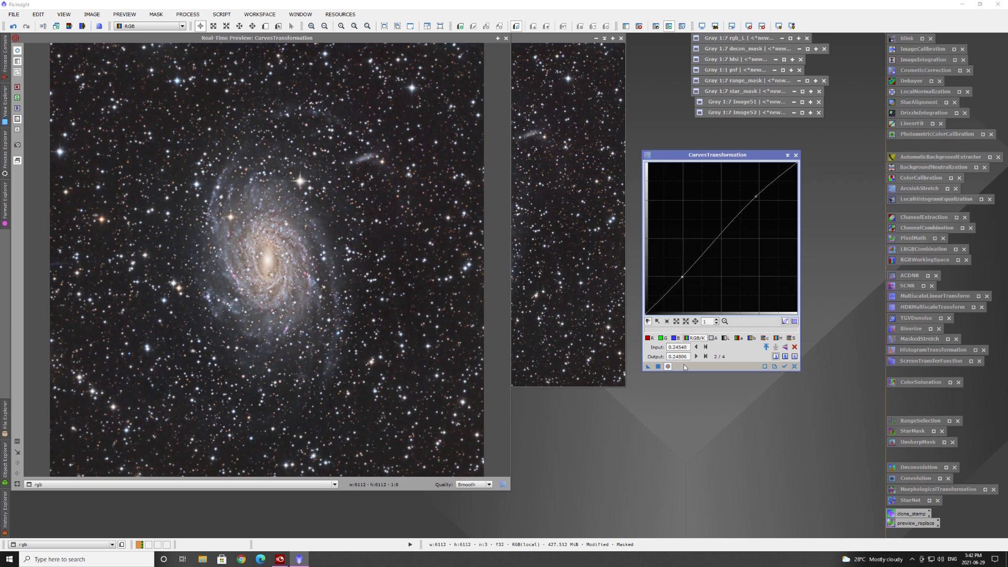
{"action": "left_click", "coordinate": [659, 367]}
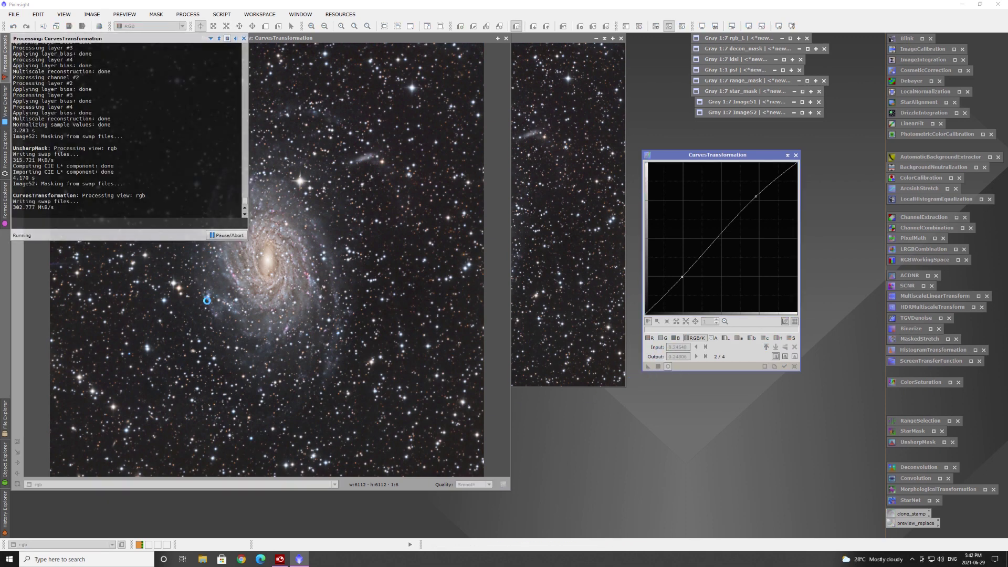
Reset the curves, raise saturation to about 0.56 at input 0.43, apply it to rgb, and put away the reset CurvesTransformation and its preview.
{"action": "left_click", "coordinate": [795, 368]}
{"action": "left_click", "coordinate": [794, 339]}
{"action": "left_click_drag", "start_coordinate": [721, 238], "coordinate": [712, 229]}
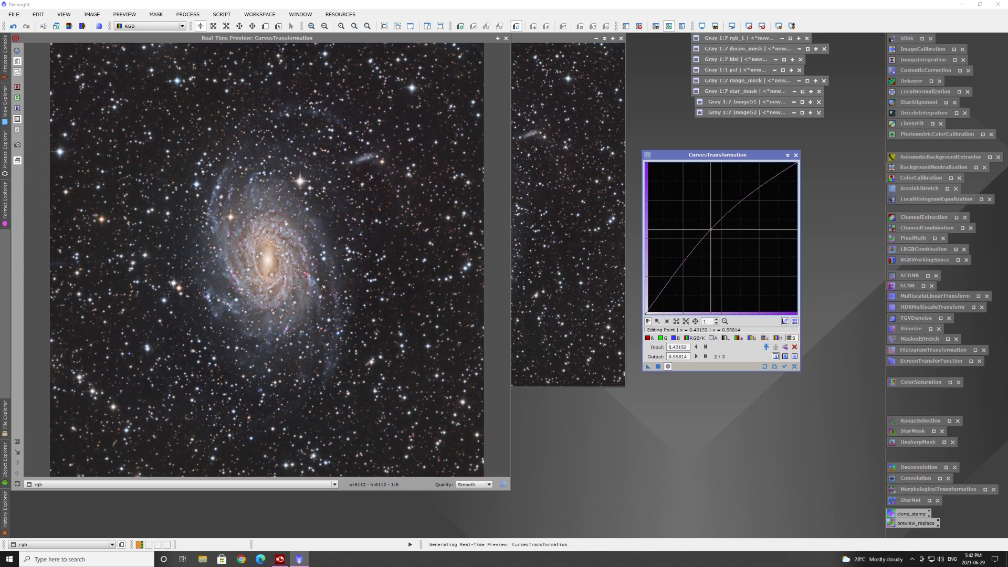
{"action": "left_click", "coordinate": [659, 367]}
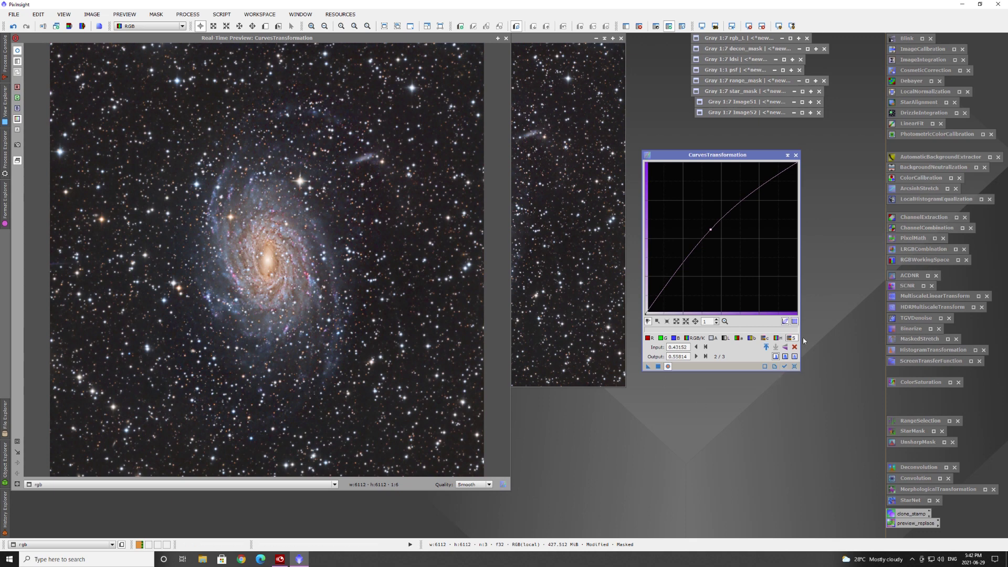
{"action": "left_click", "coordinate": [796, 367]}
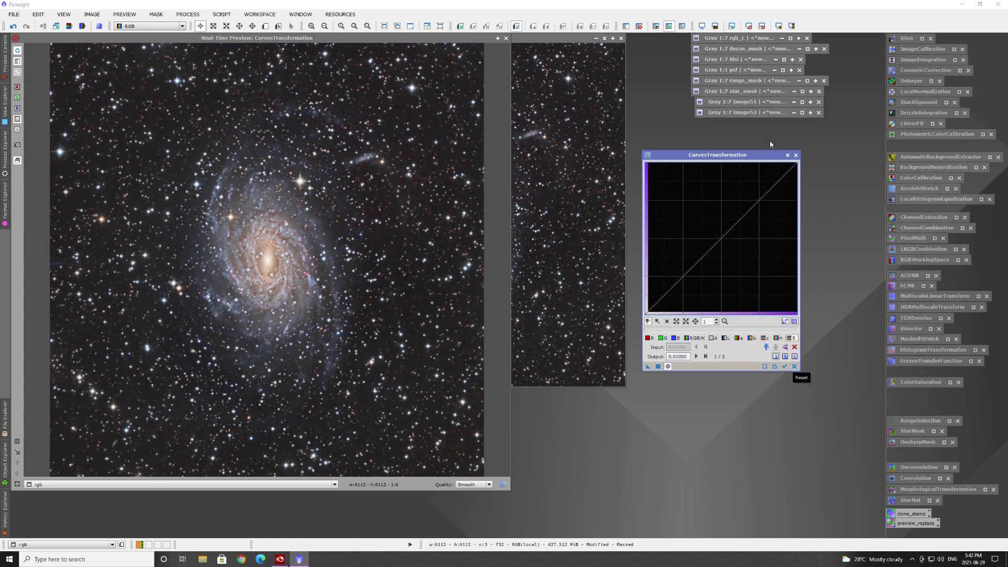
{"action": "left_click", "coordinate": [787, 155]}
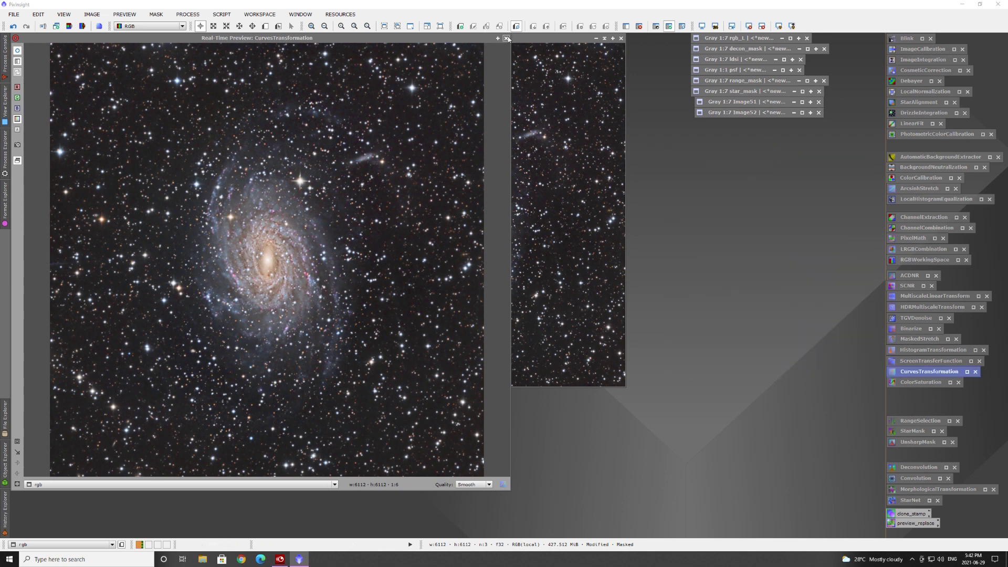
{"action": "left_click", "coordinate": [506, 39]}
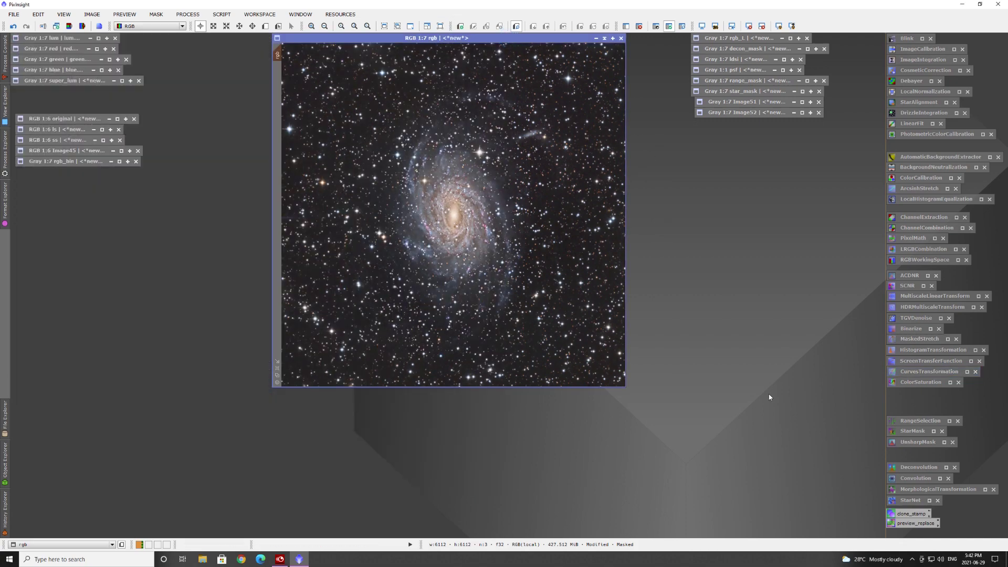
Replace the current mask on rgb with a lightness image extracted from rgb, and minimize the mask image.
{"action": "left_click", "coordinate": [641, 27]}
{"action": "left_click", "coordinate": [68, 26]}
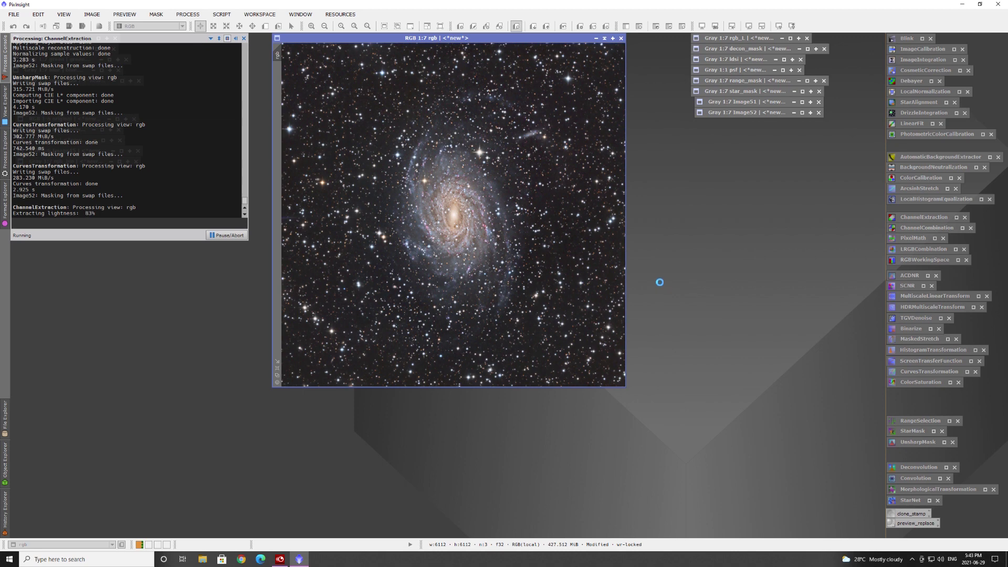
{"action": "left_click_drag", "start_coordinate": [305, 181], "coordinate": [607, 65]}
{"action": "left_click_drag", "start_coordinate": [375, 93], "coordinate": [277, 91]}
{"action": "left_click", "coordinate": [701, 70]}
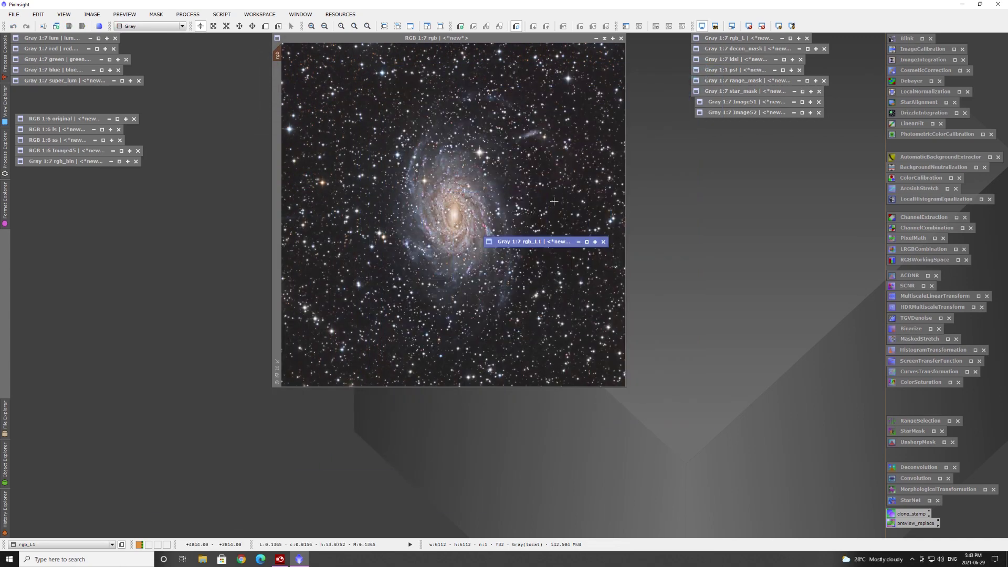
Show the lightness mask on rgb, invert it so the bright areas are protected, and hide the mask overlay.
{"action": "left_click", "coordinate": [444, 65]}
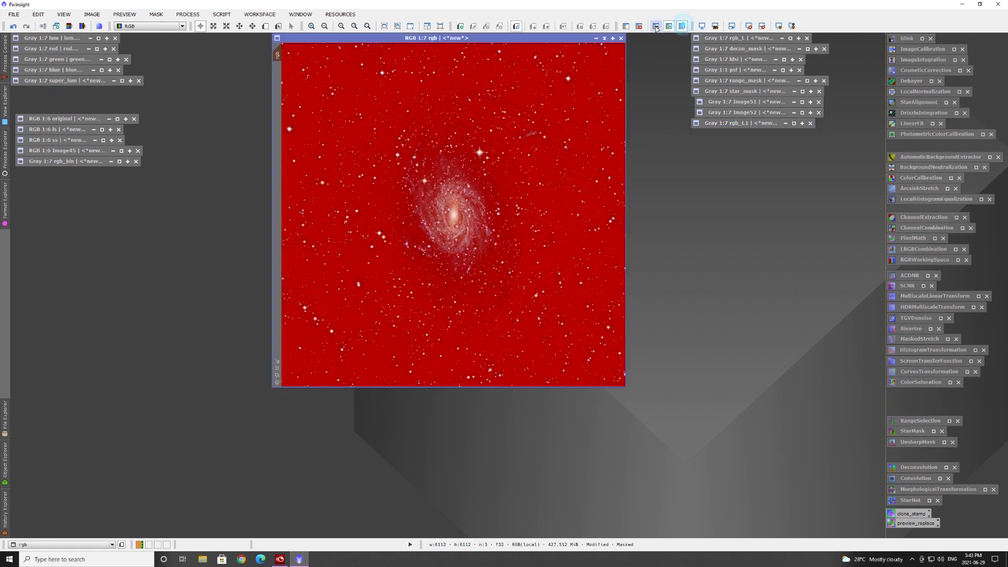
{"action": "left_click", "coordinate": [682, 26]}
{"action": "left_click", "coordinate": [682, 27]}
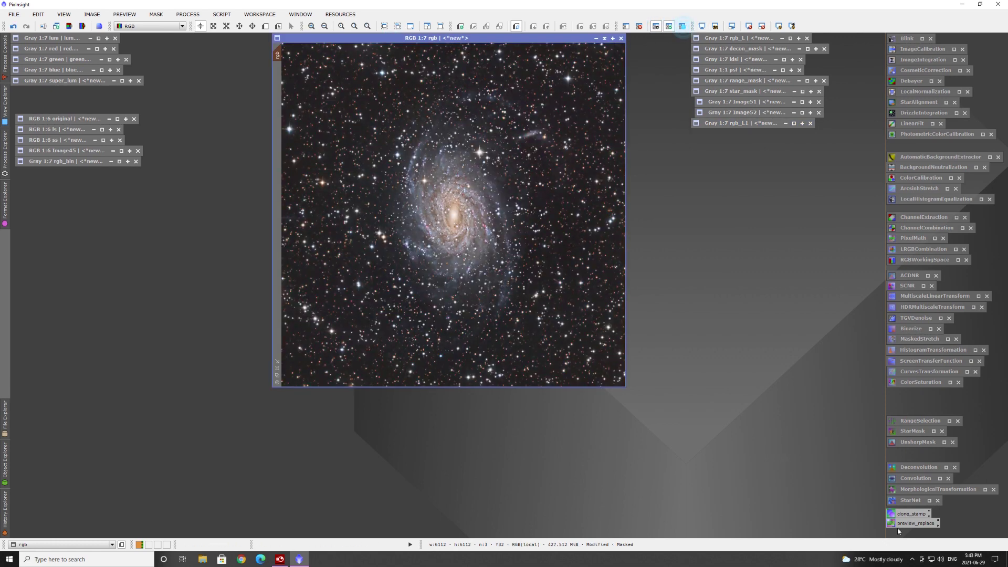
Set the CurvesTransformation saturation curve to about 0.23 at input 0.27 and 0.76 at input 0.74, previewing it, and apply it to rgb.
{"action": "double_click", "coordinate": [921, 371]}
{"action": "left_click", "coordinate": [668, 367]}
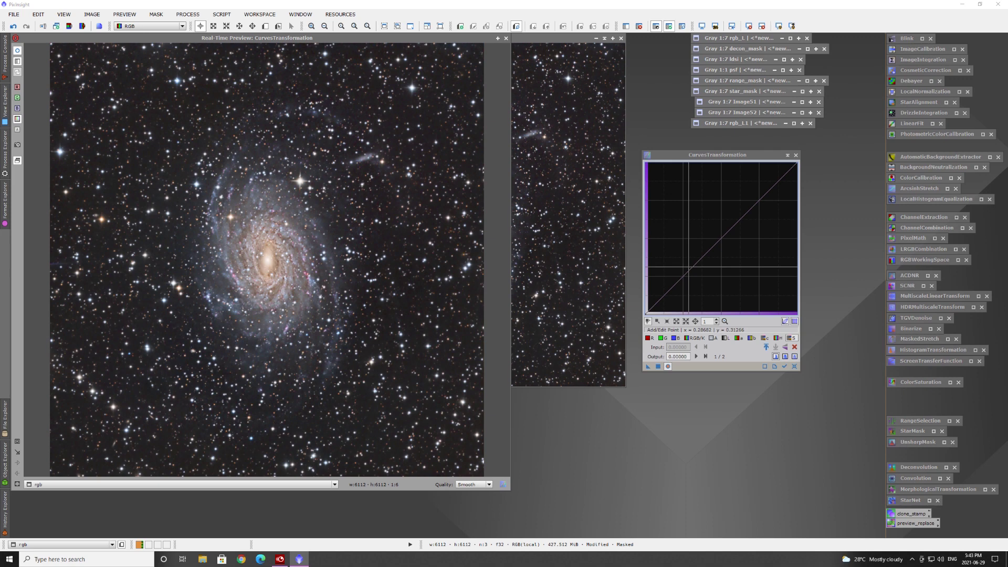
{"action": "left_click", "coordinate": [687, 279]}
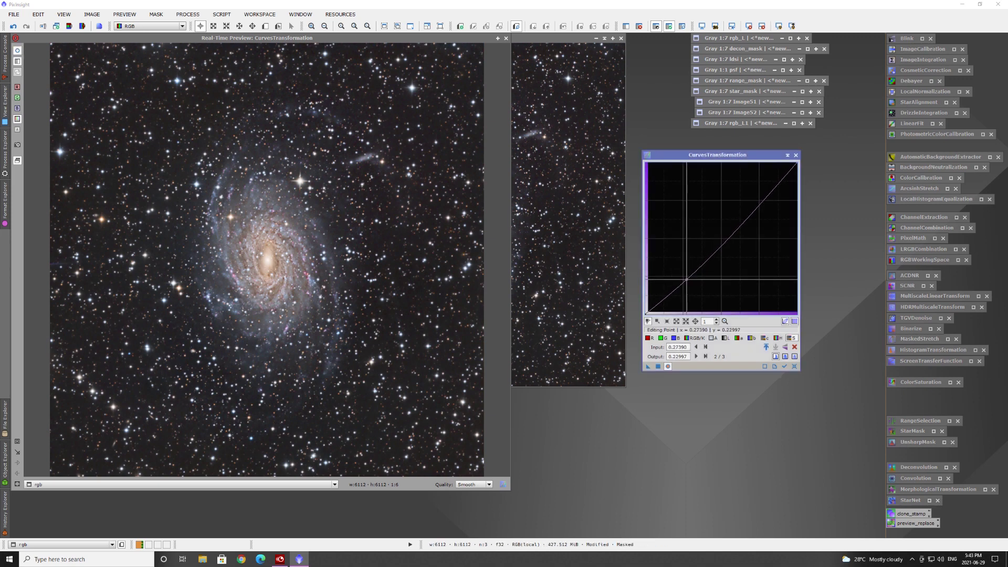
{"action": "left_click", "coordinate": [763, 202]}
{"action": "left_click_drag", "start_coordinate": [762, 202], "coordinate": [758, 198]}
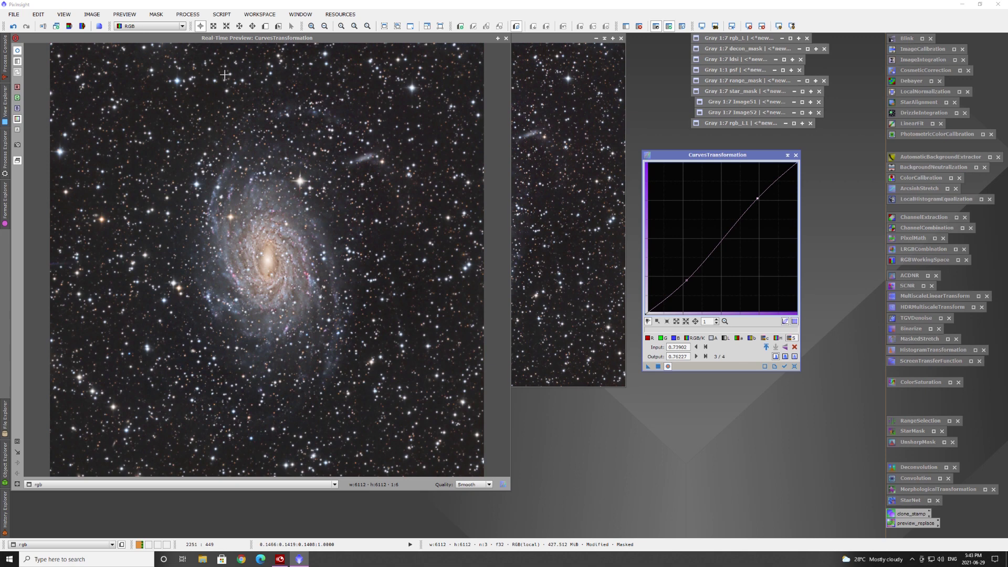
{"action": "left_click", "coordinate": [658, 366]}
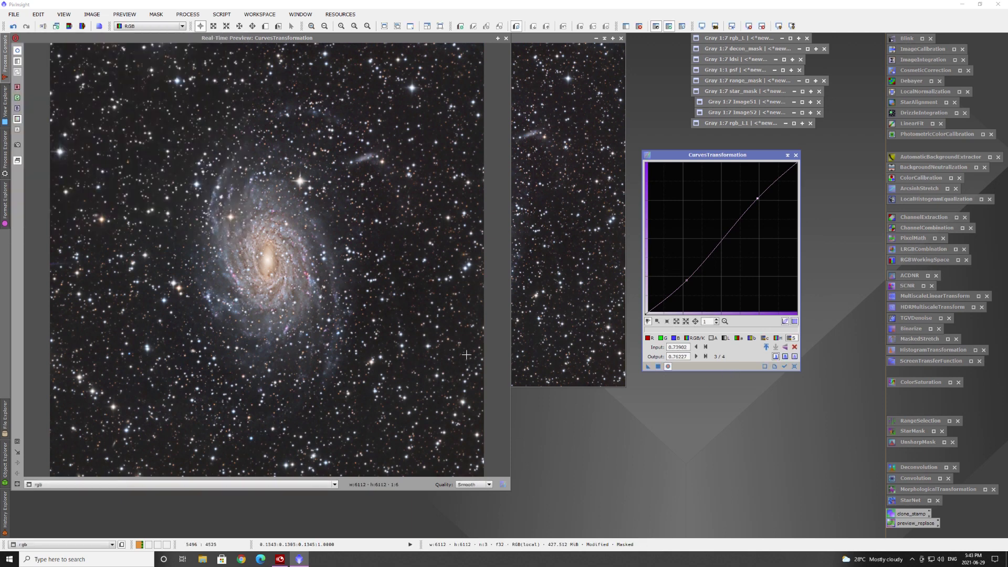
Reset the curves and shape the RGB/K curve with points at about input 0.73, output 0.77 and input 0.25, output 0.25.
{"action": "left_click", "coordinate": [796, 367]}
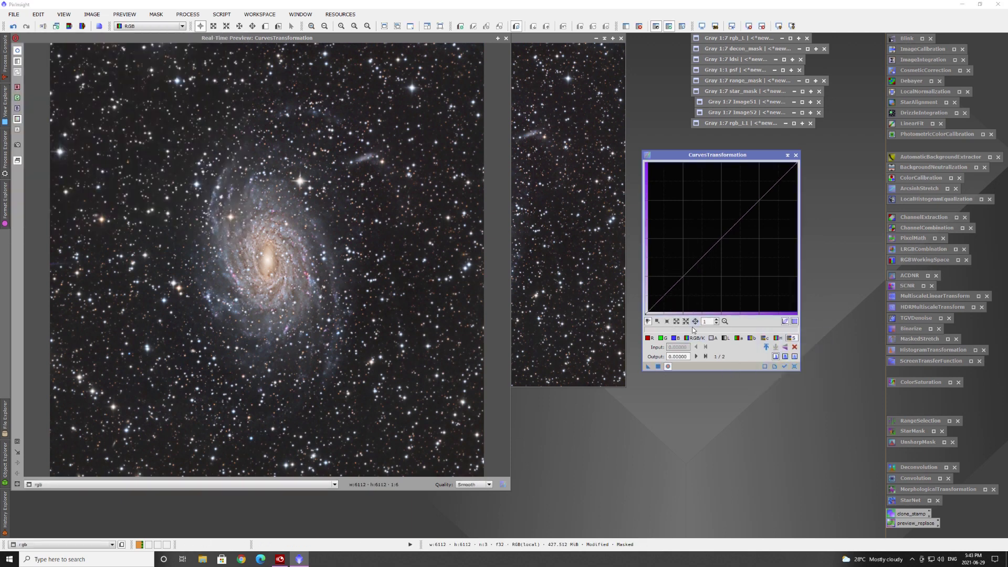
{"action": "left_click", "coordinate": [694, 338]}
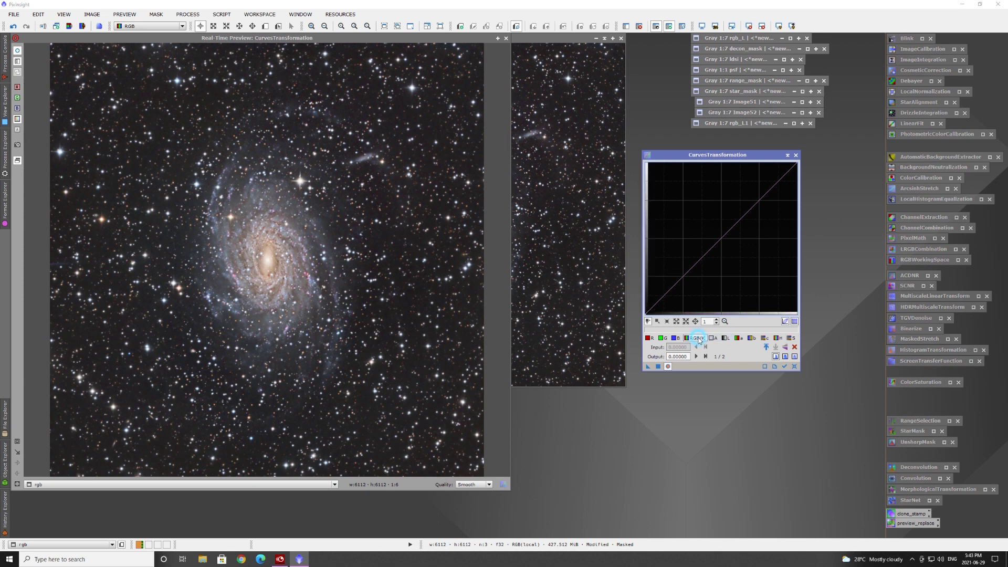
{"action": "left_click", "coordinate": [758, 198]}
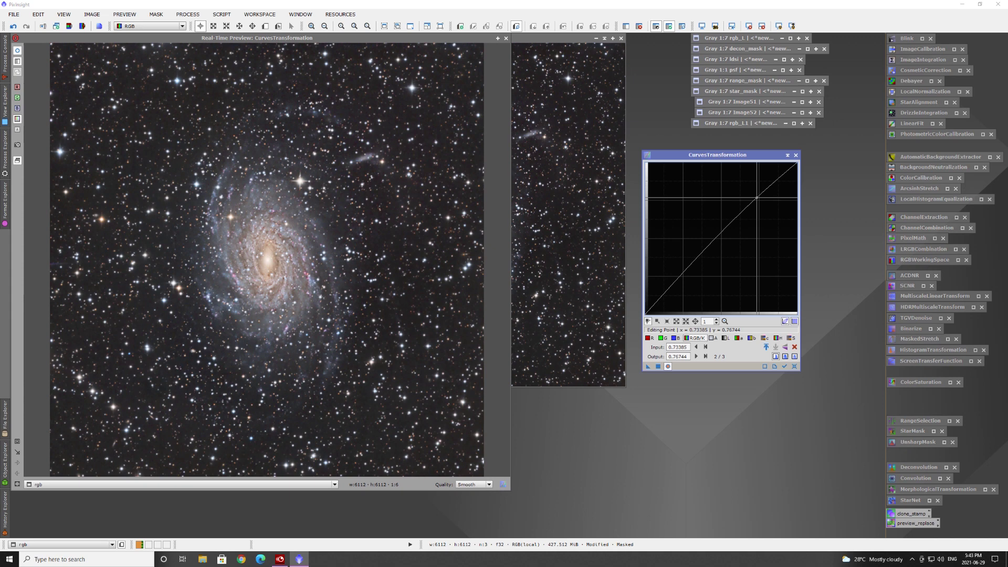
{"action": "left_click_drag", "start_coordinate": [683, 274], "coordinate": [687, 276]}
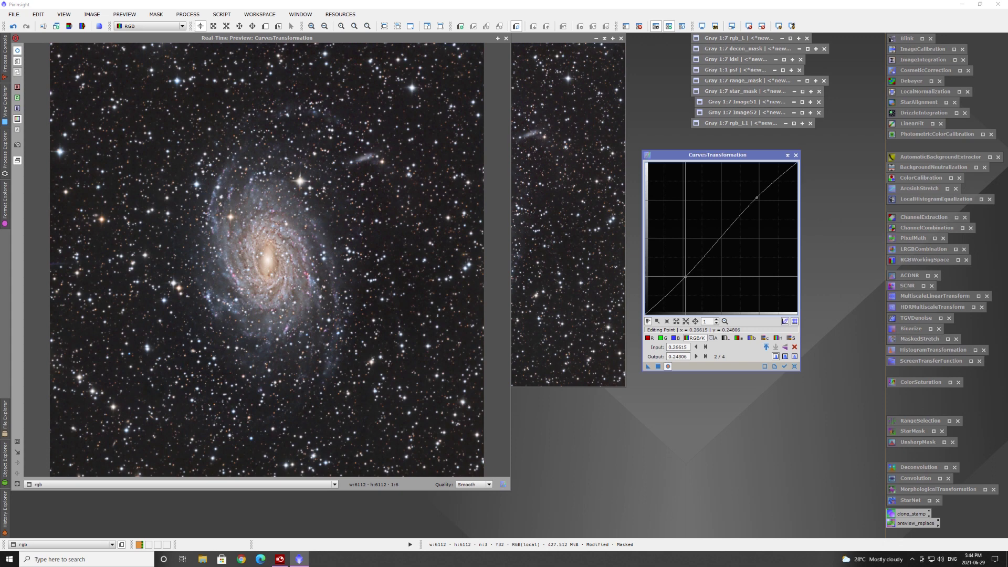
{"action": "left_click_drag", "start_coordinate": [686, 276], "coordinate": [683, 276]}
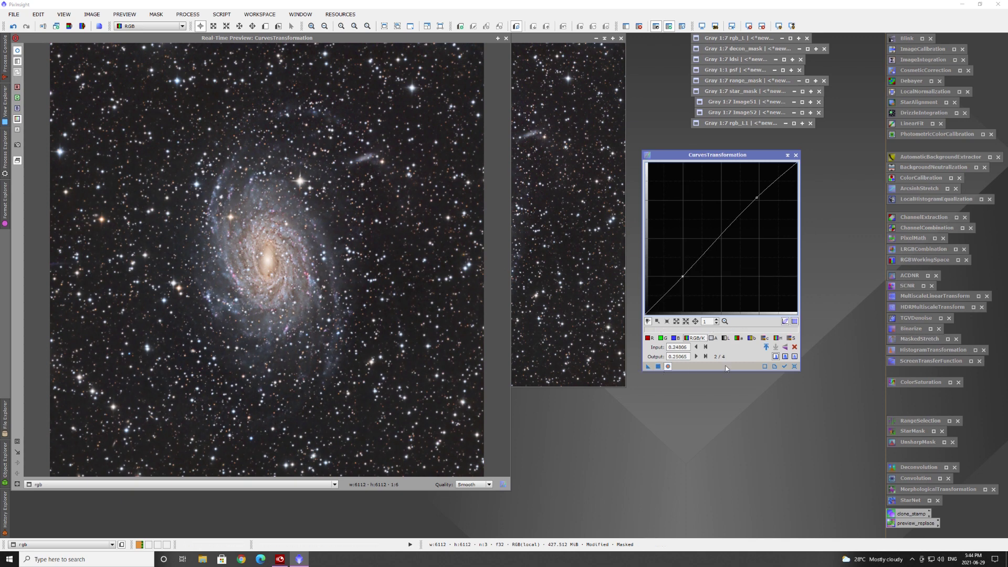
Compare the preview with and without the curve, set the lower RGB/K point to about input 0.253, output 0.245, and apply it to rgb.
{"action": "left_click", "coordinate": [668, 367]}
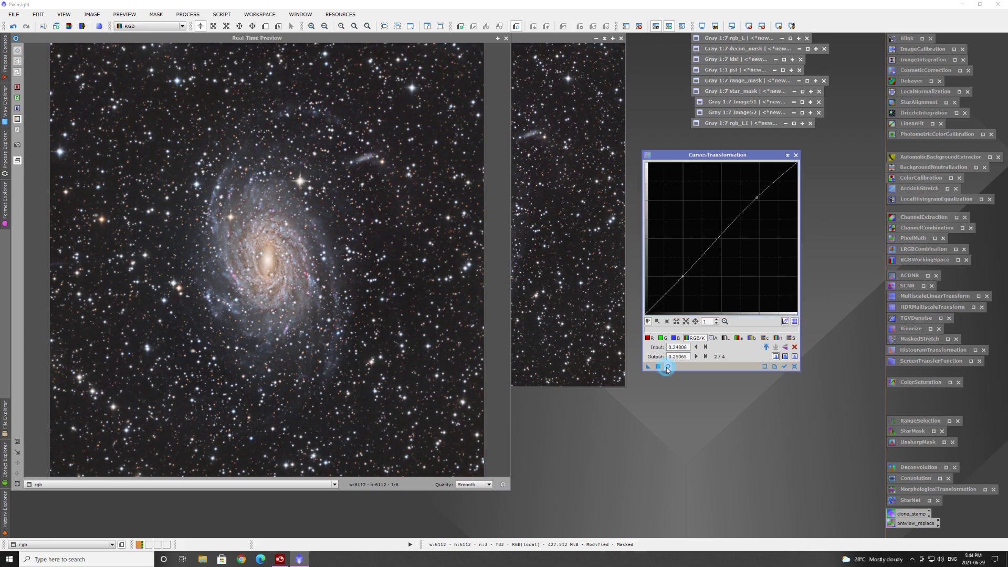
{"action": "left_click", "coordinate": [668, 367]}
{"action": "left_click", "coordinate": [669, 367]}
{"action": "left_click", "coordinate": [669, 367]}
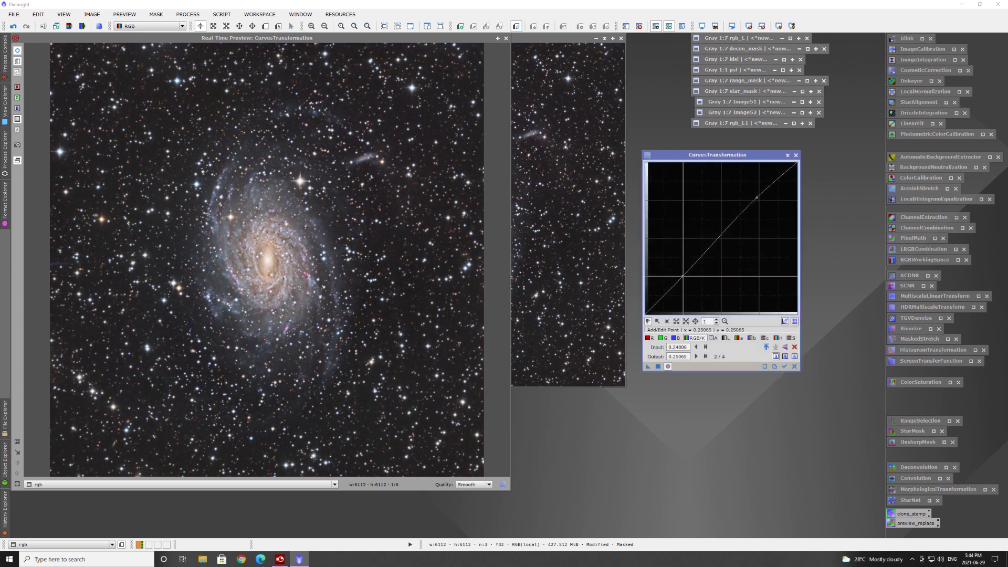
{"action": "left_click_drag", "start_coordinate": [684, 277], "coordinate": [684, 277]}
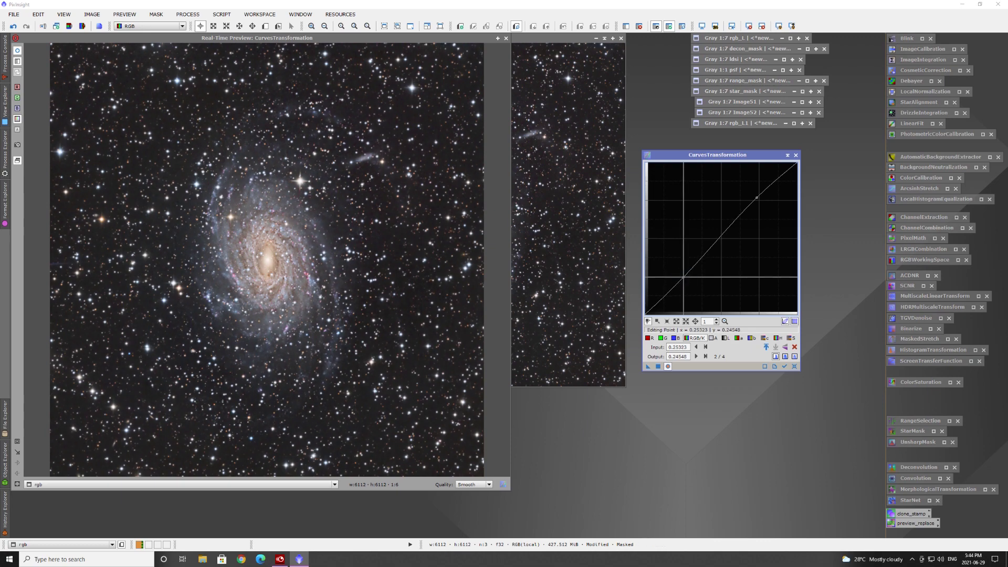
{"action": "left_click", "coordinate": [658, 366]}
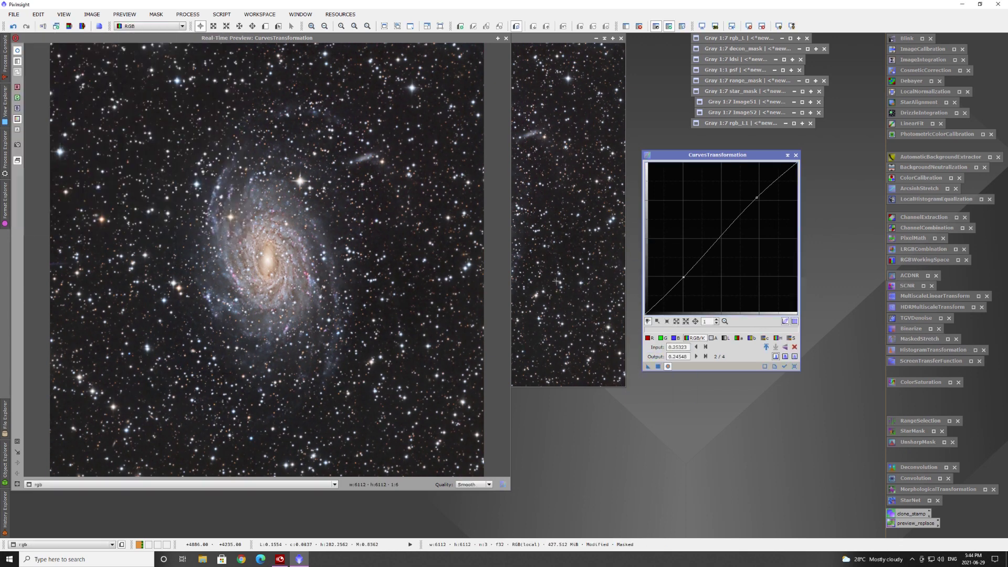
Reset CurvesTransformation and put it away with its preview, then remove the mask from rgb in its normal-sized window.
{"action": "left_click", "coordinate": [795, 366]}
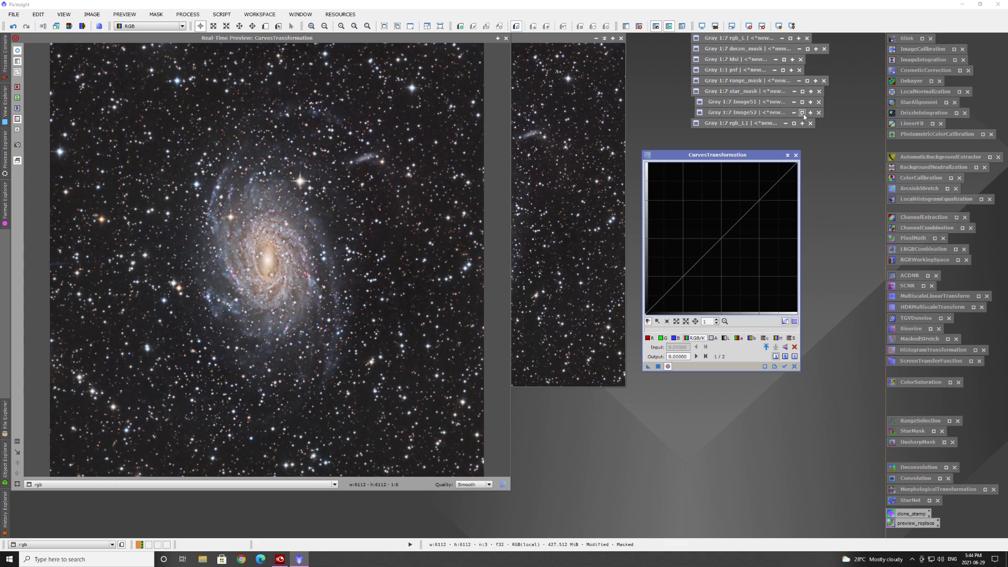
{"action": "left_click", "coordinate": [788, 156]}
{"action": "left_click", "coordinate": [506, 39]}
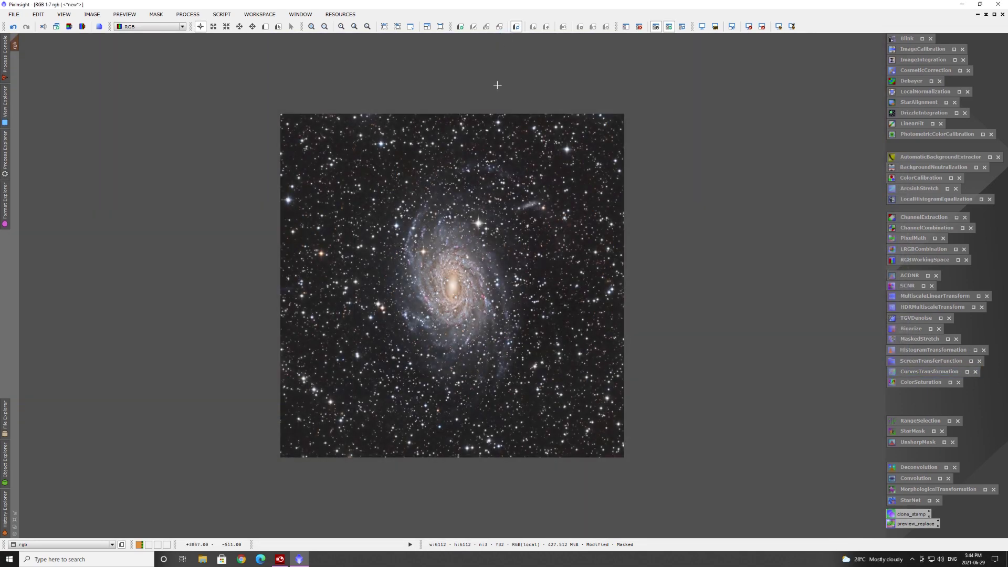
{"action": "left_click", "coordinate": [995, 14]}
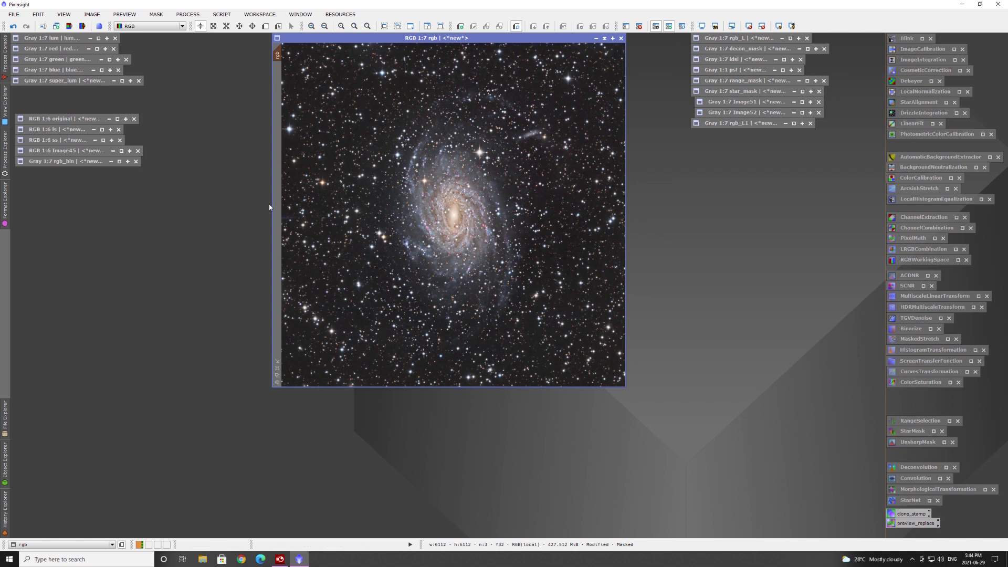
{"action": "left_click", "coordinate": [638, 26]}
Open the EZ Star Reduction script, target the rgb image, and create its star mask for the reduction.
{"action": "left_click", "coordinate": [189, 15]}
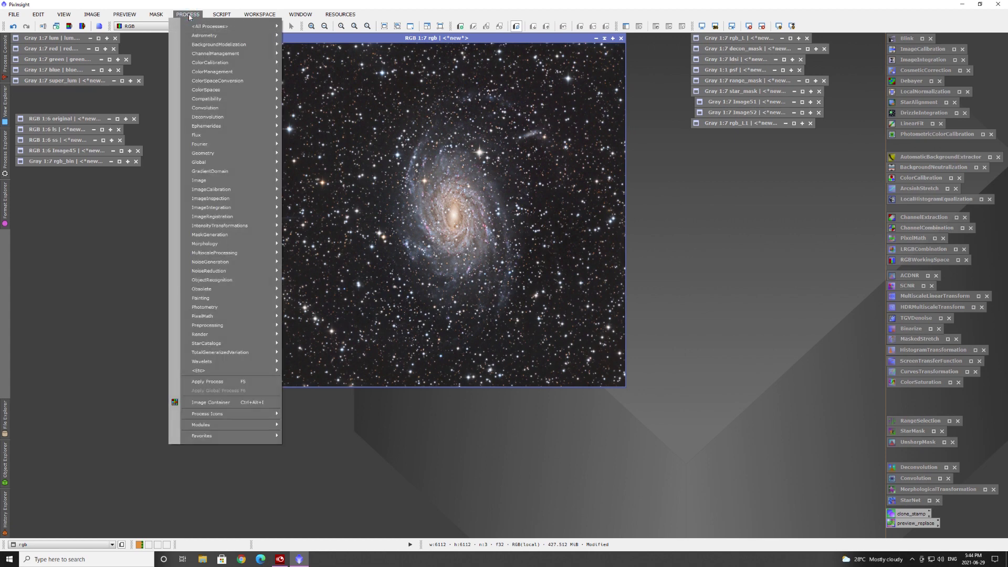
{"action": "mouse_move", "coordinate": [215, 14]}
{"action": "mouse_move", "coordinate": [263, 63]}
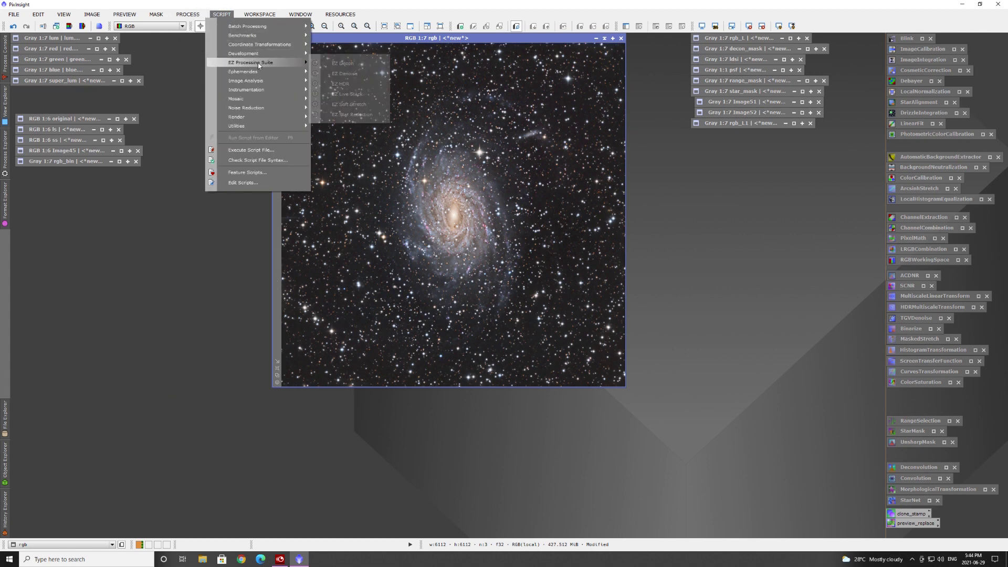
{"action": "left_click", "coordinate": [352, 115]}
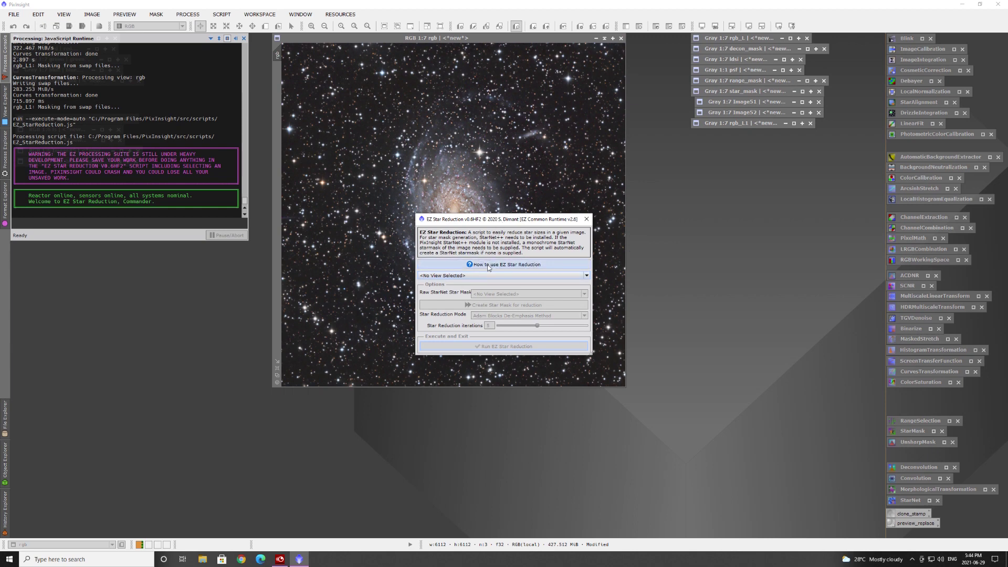
{"action": "left_click", "coordinate": [487, 275]}
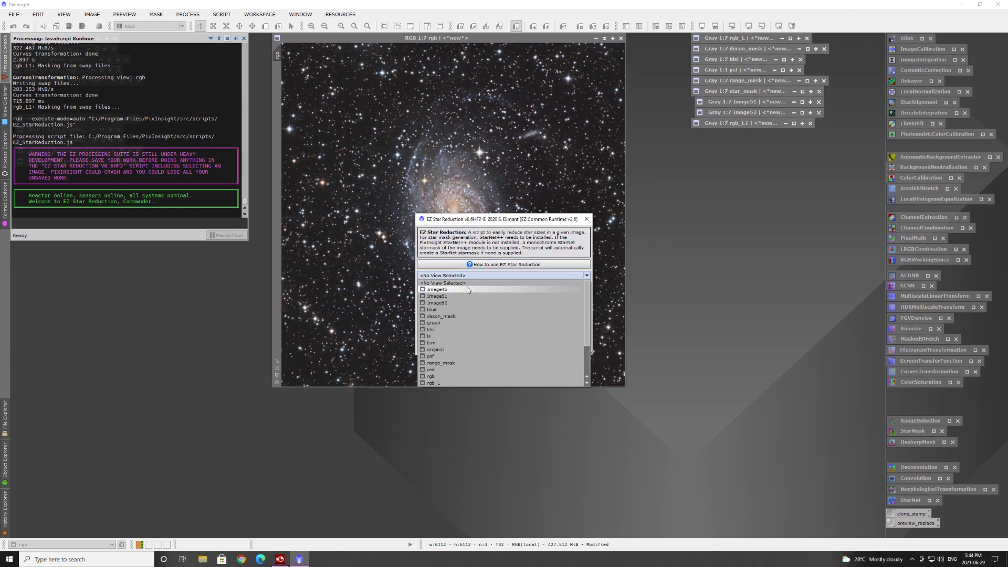
{"action": "left_click", "coordinate": [441, 377]}
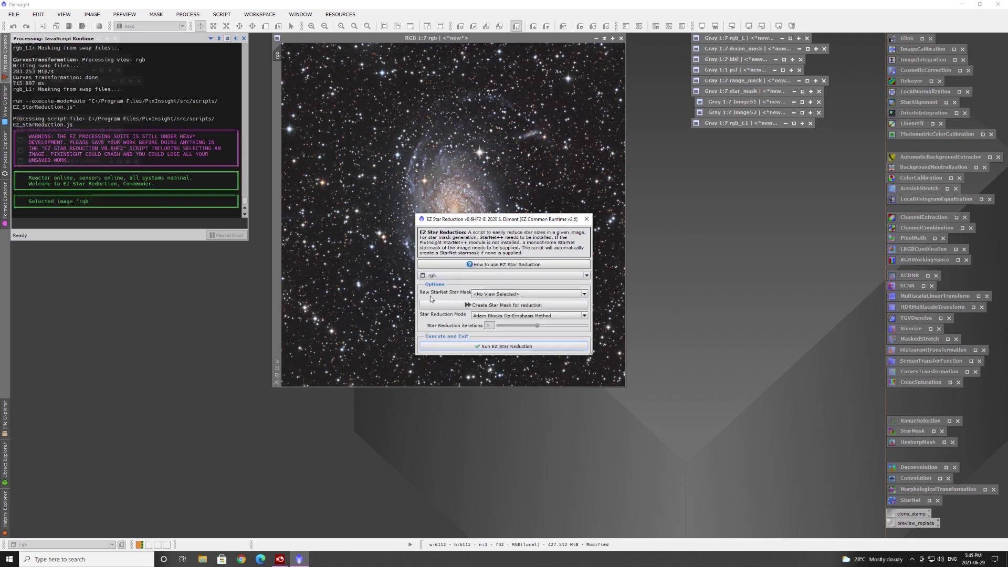
{"action": "left_click", "coordinate": [490, 306]}
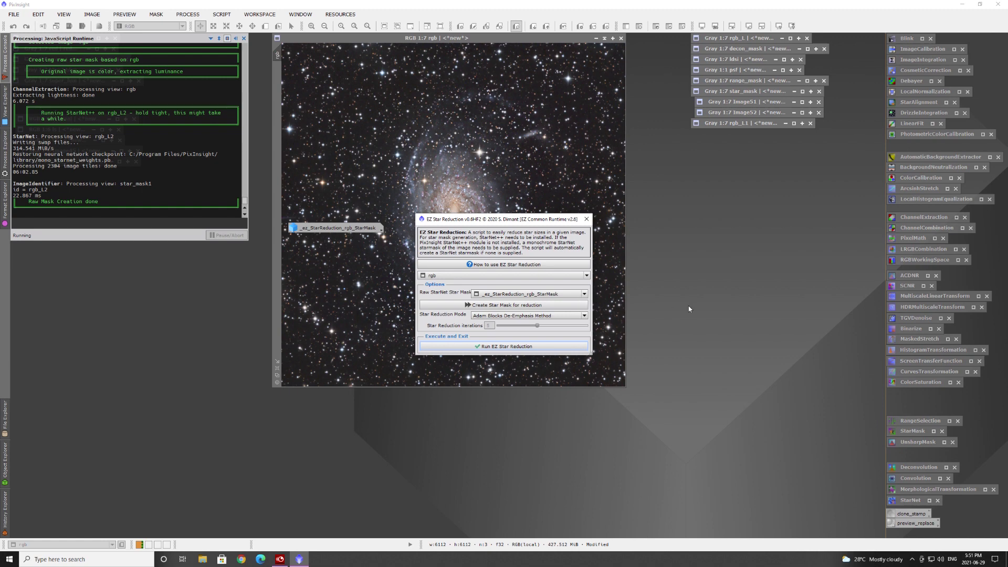
Keep Adam Blocks De-Emphasis Method as the star reduction mode and run EZ Star Reduction on rgb.
{"action": "left_click", "coordinate": [491, 316]}
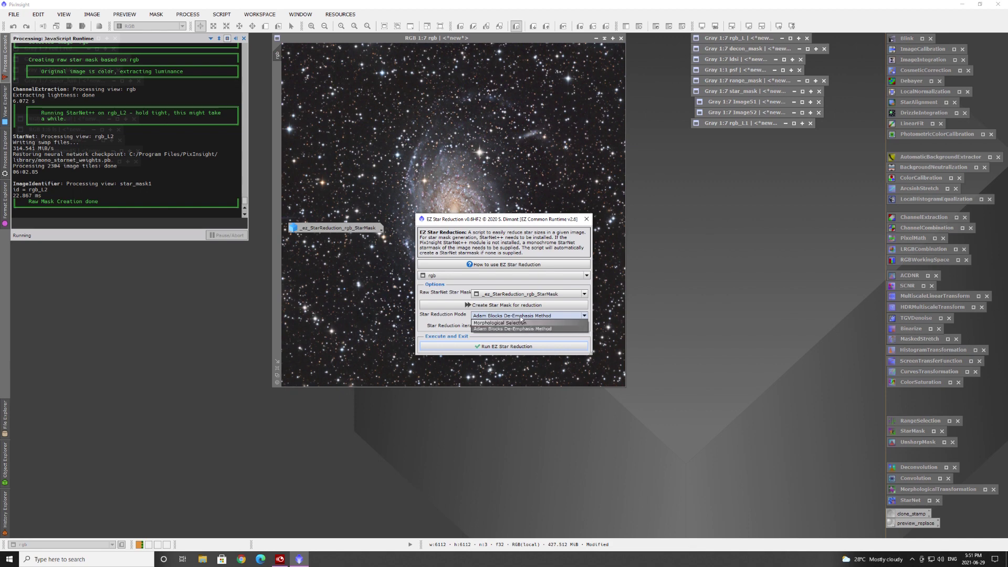
{"action": "left_click", "coordinate": [522, 317]}
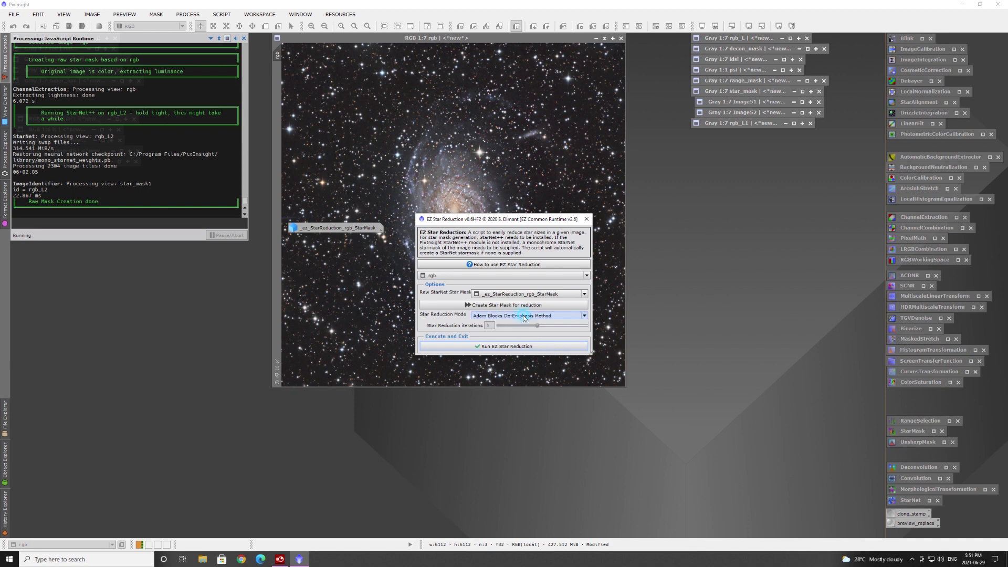
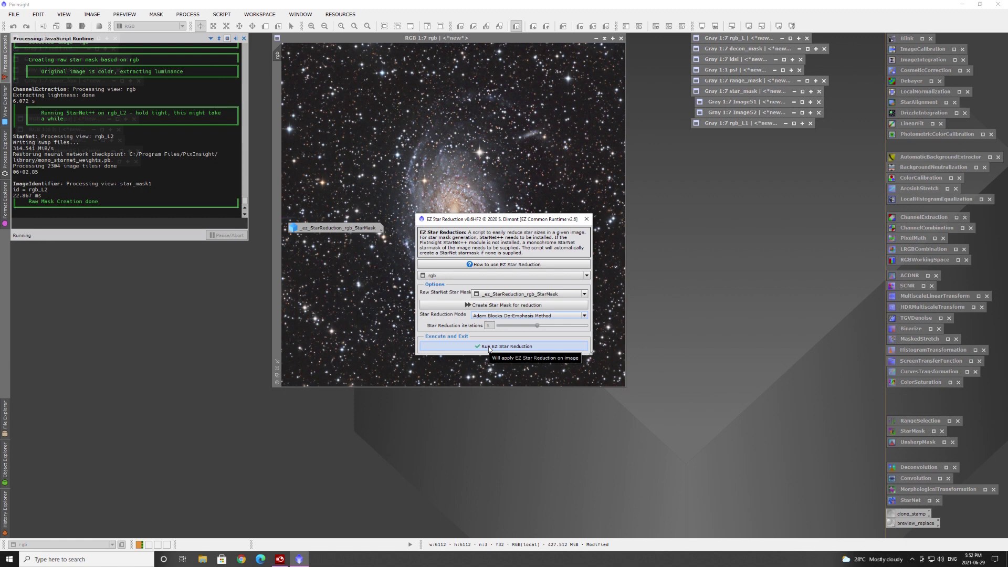
{"action": "left_click", "coordinate": [489, 347]}
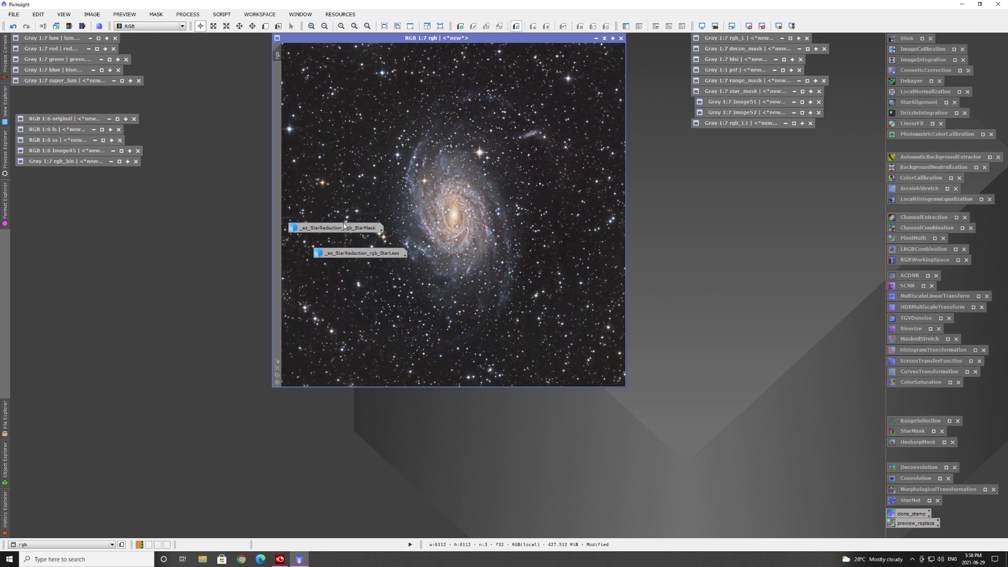
Move the StarMask and StarLess icons off the rgb image, and compare rgb before and after the star reduction.
{"action": "left_click_drag", "start_coordinate": [336, 228], "coordinate": [133, 199]}
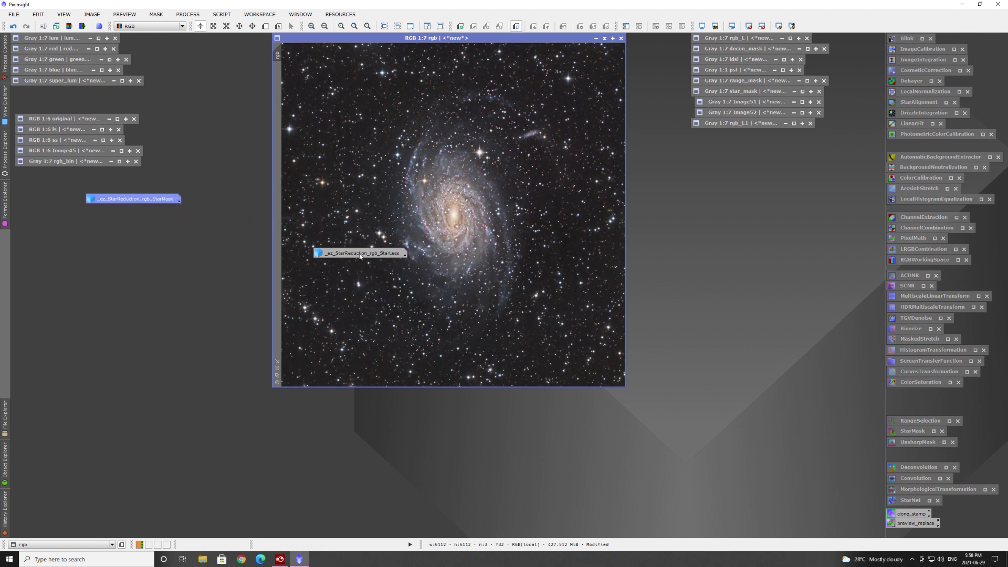
{"action": "left_click_drag", "start_coordinate": [341, 253], "coordinate": [135, 214]}
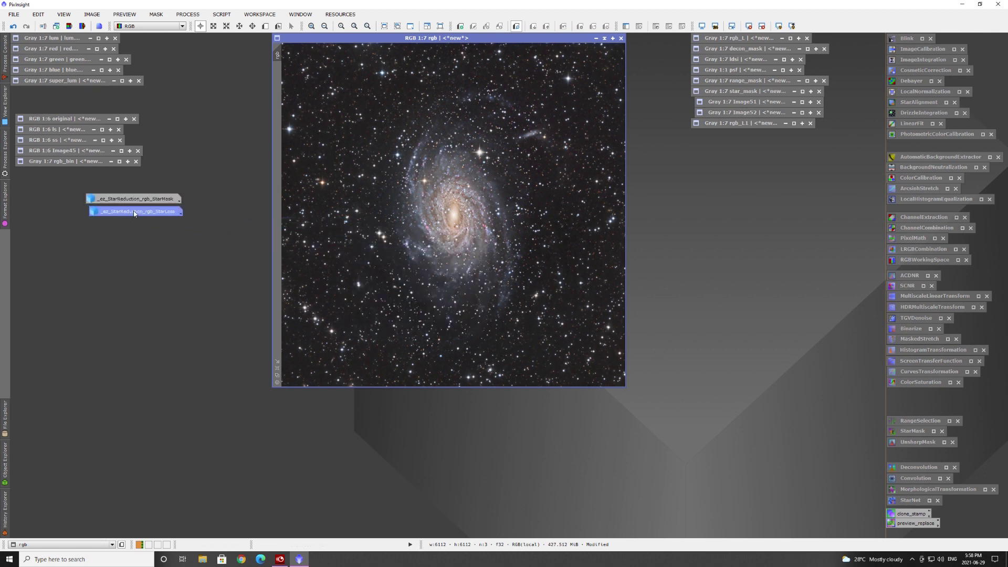
{"action": "left_click", "coordinate": [15, 26]}
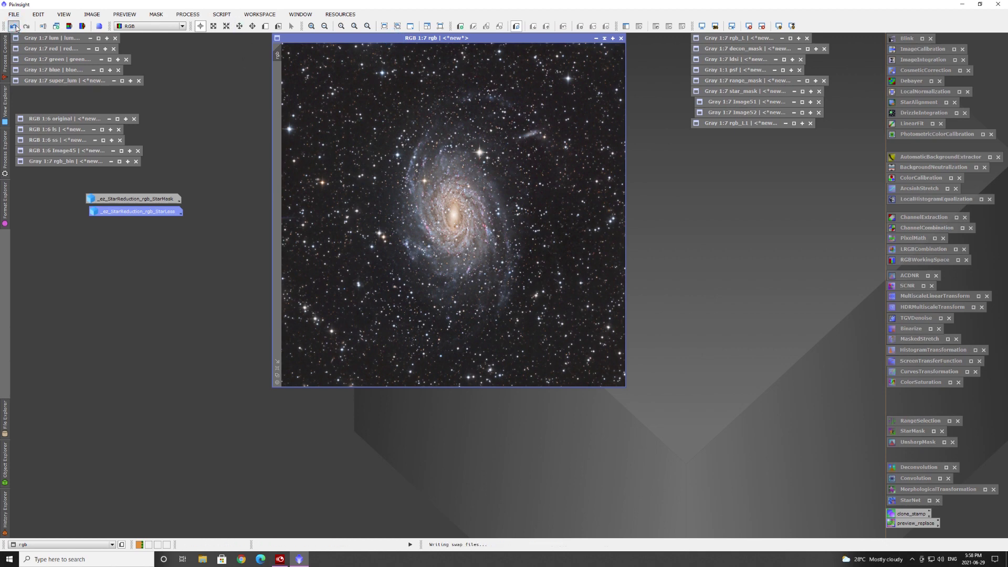
{"action": "left_click", "coordinate": [27, 26]}
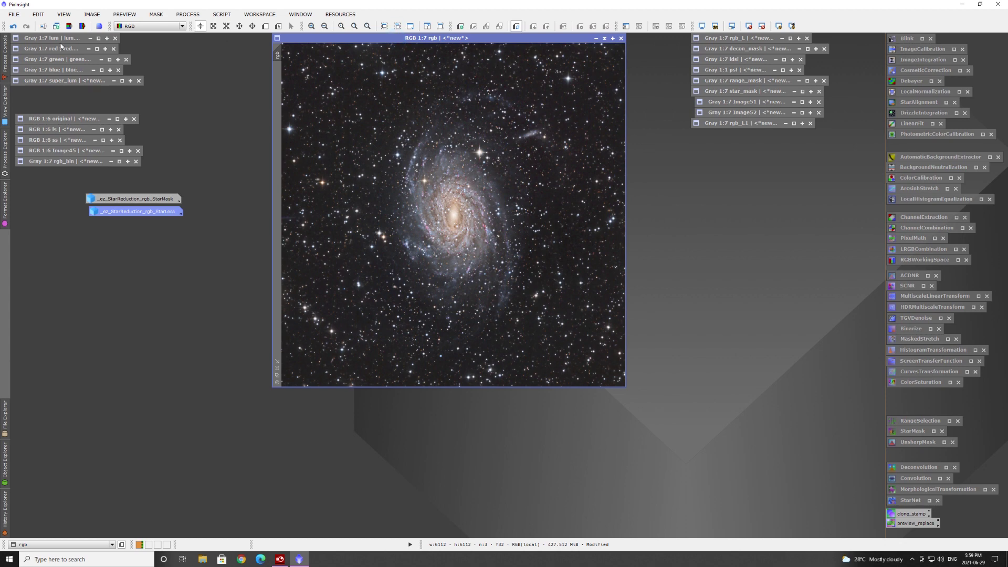
{"action": "left_click", "coordinate": [226, 14]}
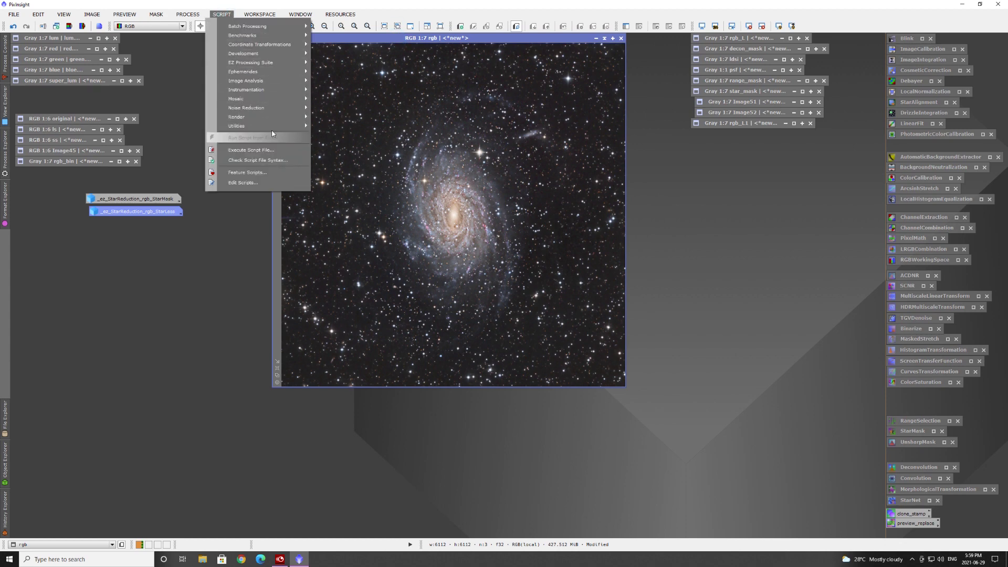
{"action": "mouse_move", "coordinate": [247, 126]}
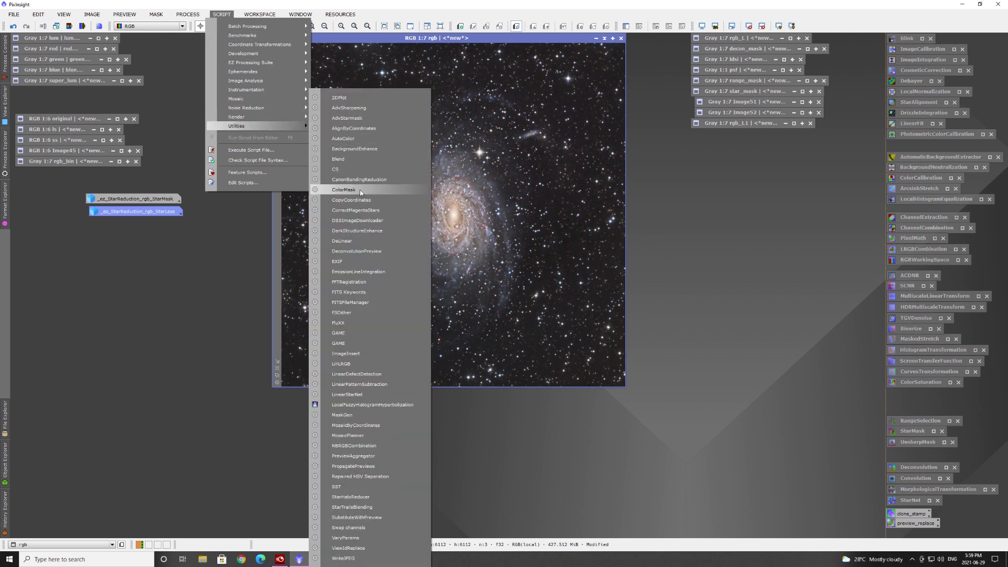
{"action": "left_click", "coordinate": [361, 192]}
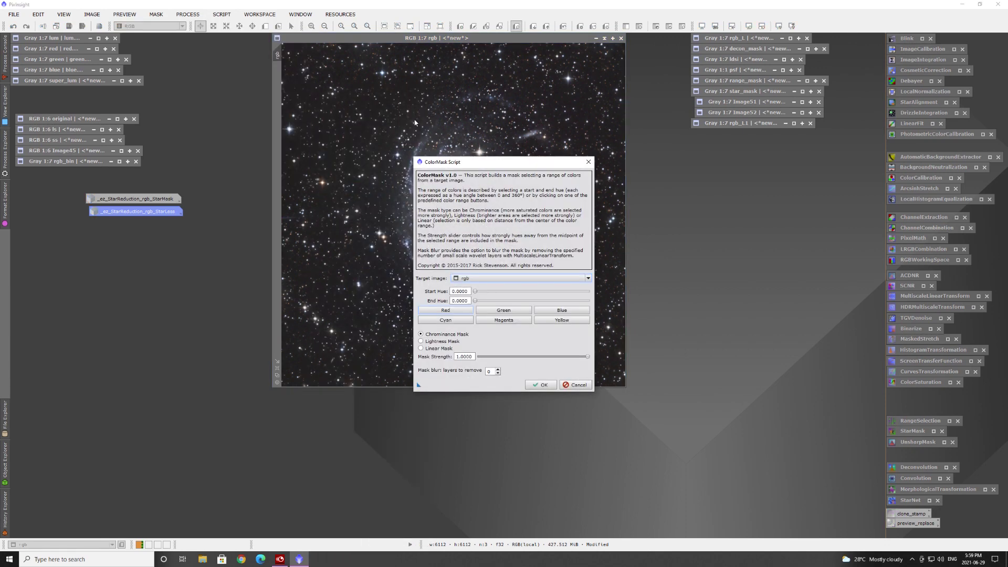
{"action": "left_click_drag", "start_coordinate": [523, 169], "coordinate": [749, 167]}
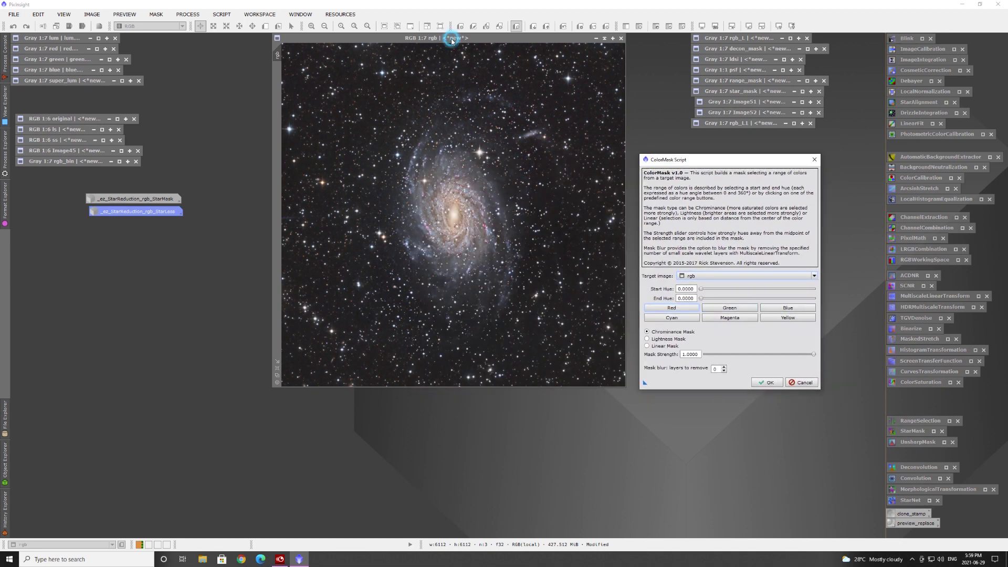
{"action": "left_click", "coordinate": [809, 385]}
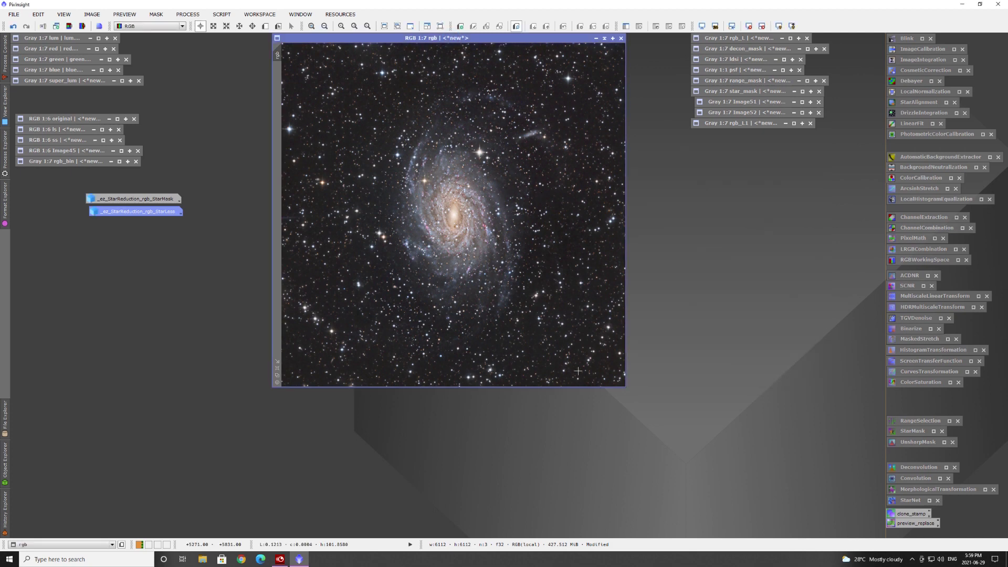
Open the ColorMask script with rgb as its target image, and place its window beside the image.
{"action": "scroll", "coordinate": [454, 213], "scroll_direction": "up", "scroll_amount": 5}
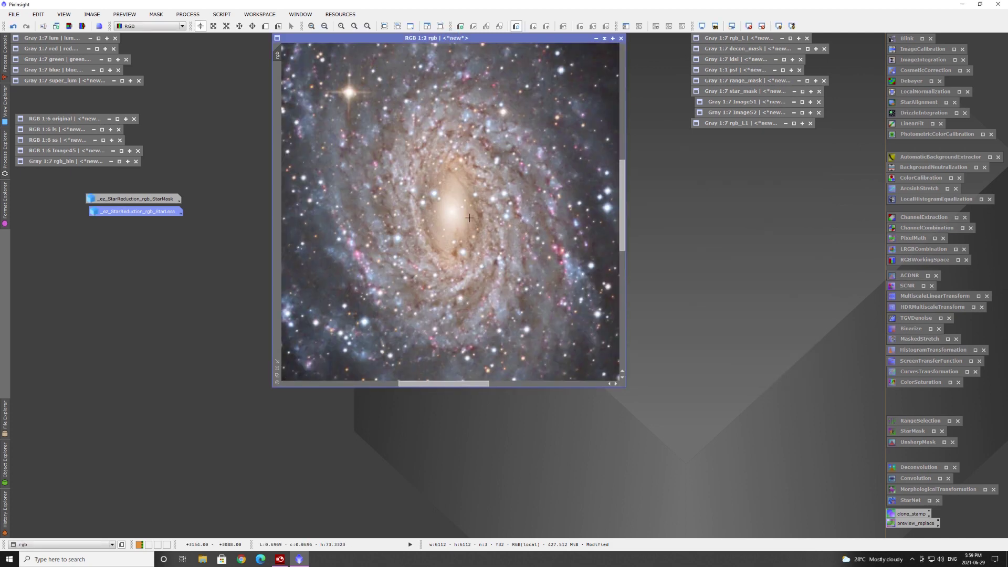
{"action": "left_click", "coordinate": [555, 245]}
{"action": "left_click", "coordinate": [222, 14]}
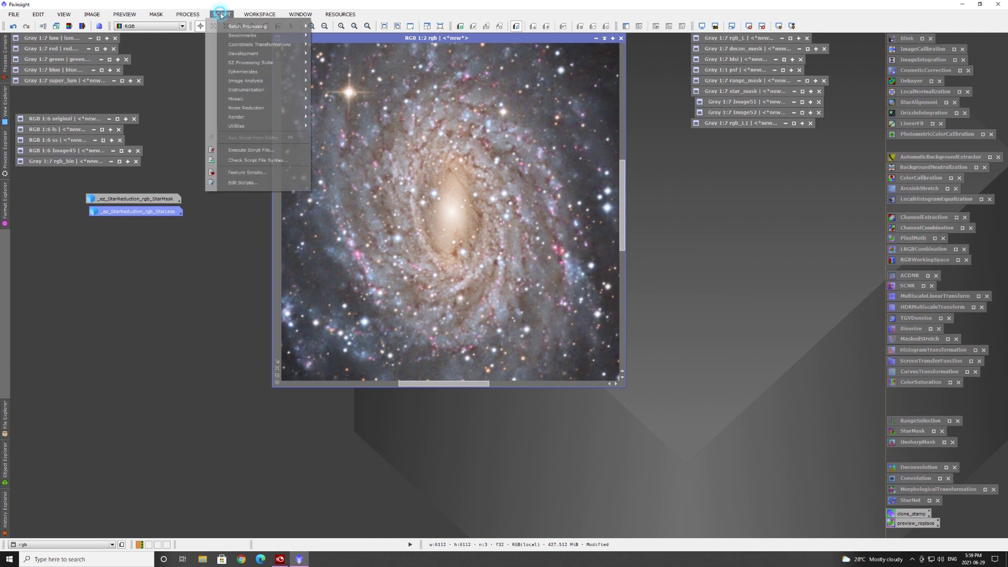
{"action": "mouse_move", "coordinate": [246, 128]}
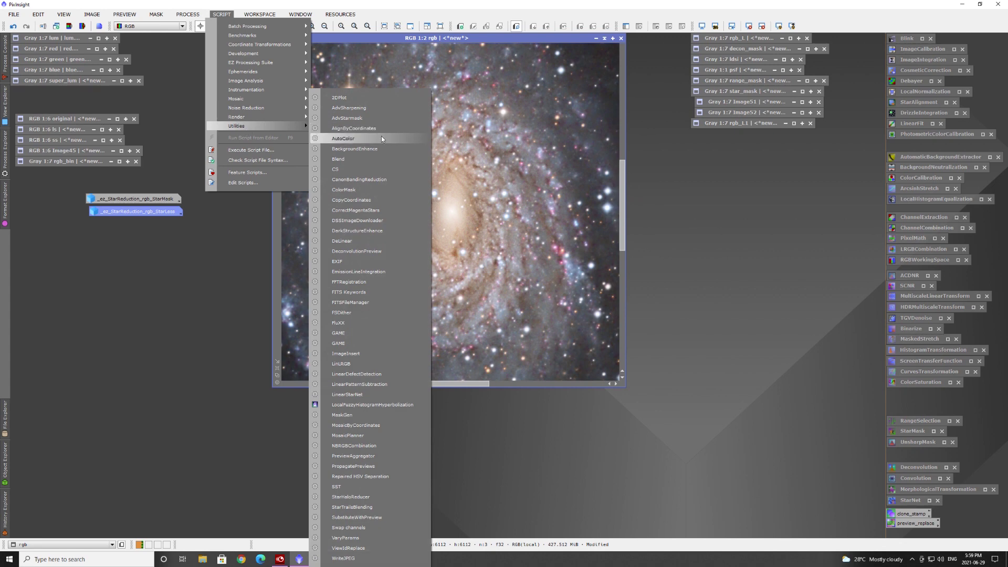
{"action": "left_click", "coordinate": [349, 192]}
{"action": "left_click_drag", "start_coordinate": [505, 162], "coordinate": [725, 144]}
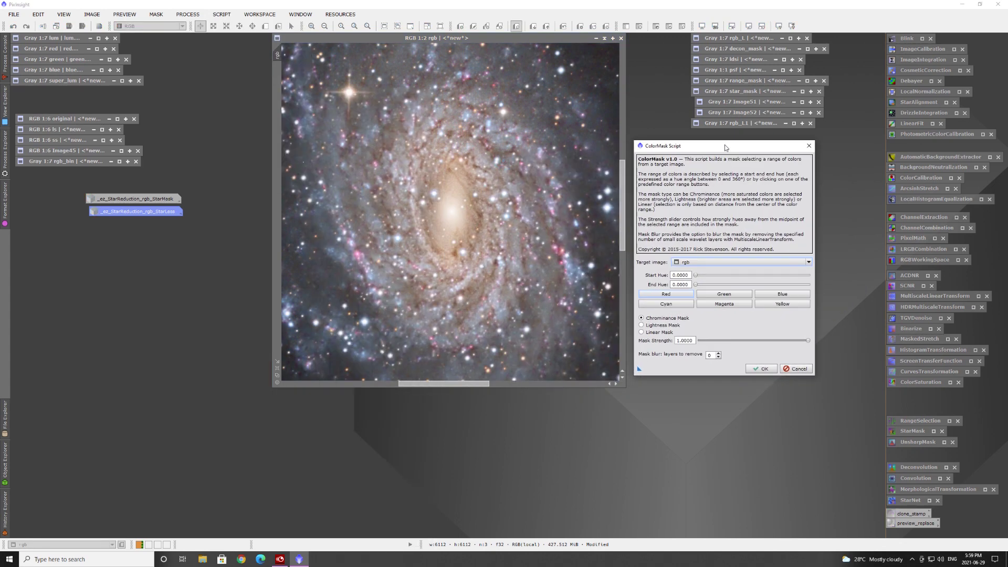
Try a chrominance color mask of rgb with start hue 335 and end hue 360, and discard the resulting mask image.
{"action": "left_click", "coordinate": [690, 275]}
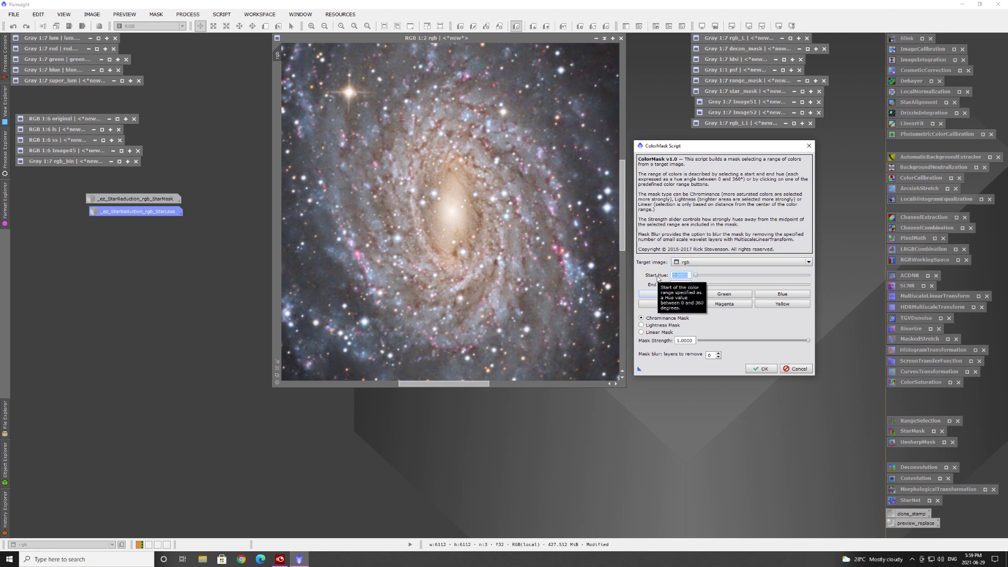
{"action": "type", "text": "335"}
{"action": "key", "text": "Tab"}
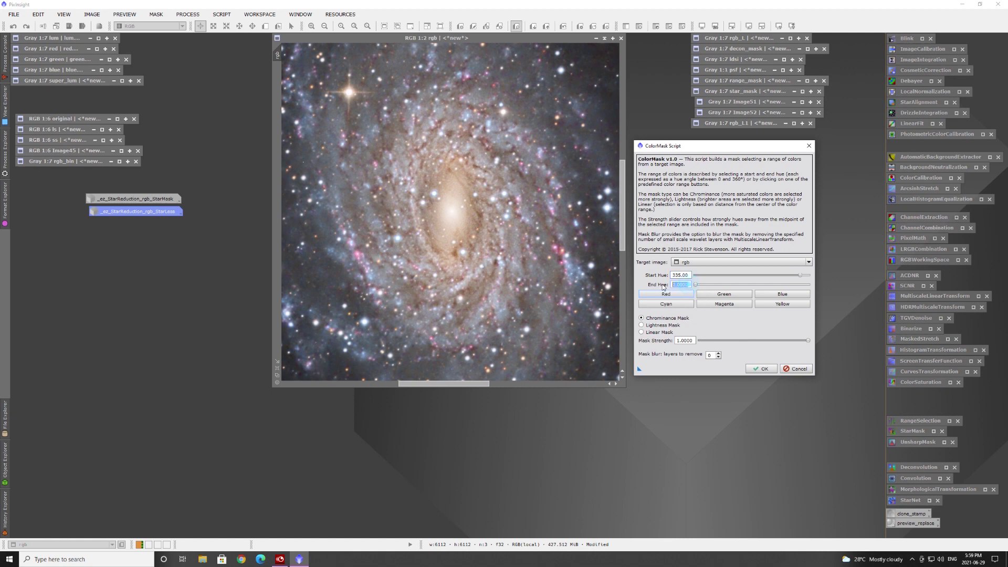
{"action": "type", "text": "360"}
{"action": "left_click", "coordinate": [763, 369]}
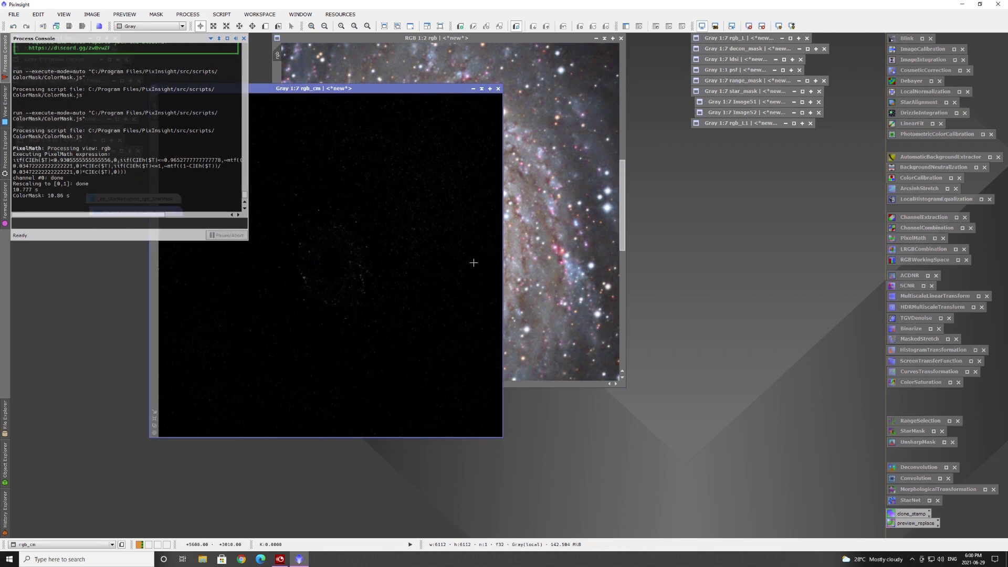
{"action": "left_click_drag", "start_coordinate": [375, 88], "coordinate": [496, 37]}
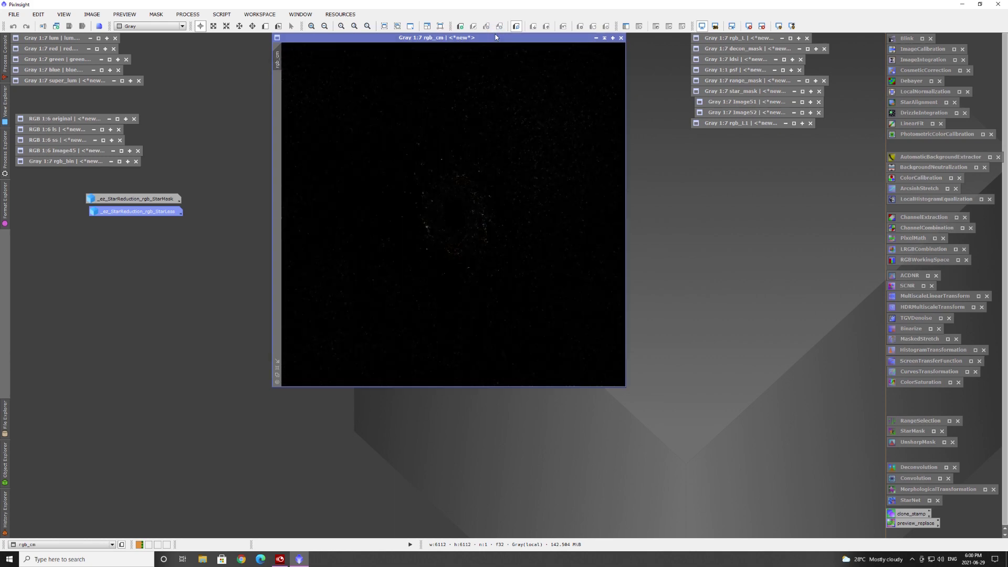
{"action": "left_click", "coordinate": [622, 38]}
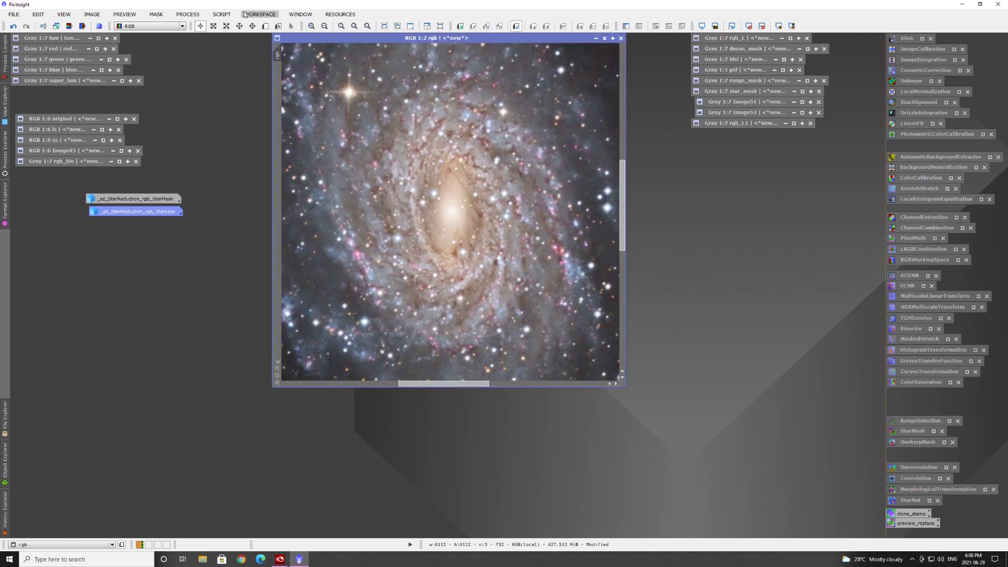
{"action": "left_click", "coordinate": [221, 14]}
{"action": "mouse_move", "coordinate": [261, 129]}
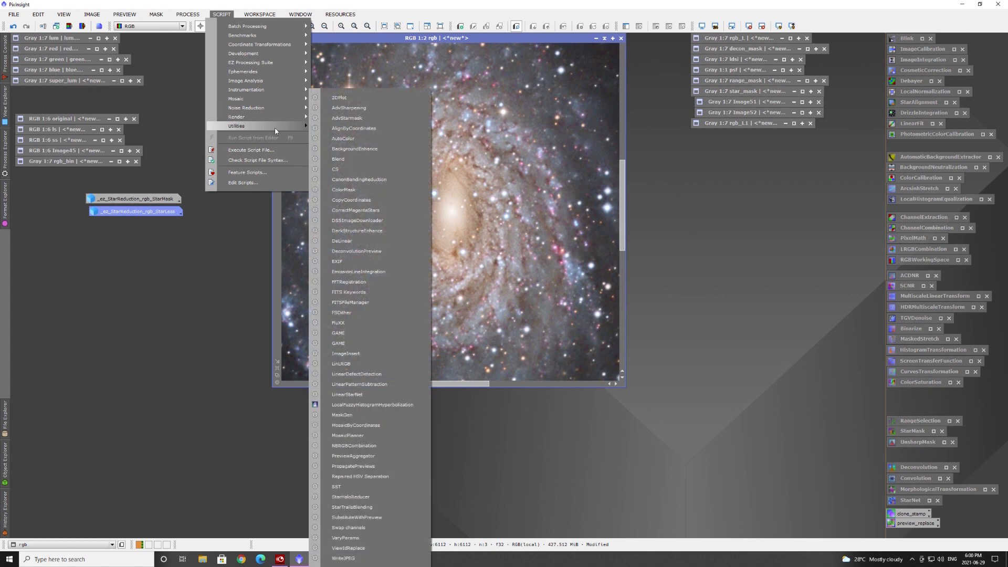
{"action": "left_click", "coordinate": [354, 189]}
{"action": "left_click_drag", "start_coordinate": [468, 293], "coordinate": [451, 294]}
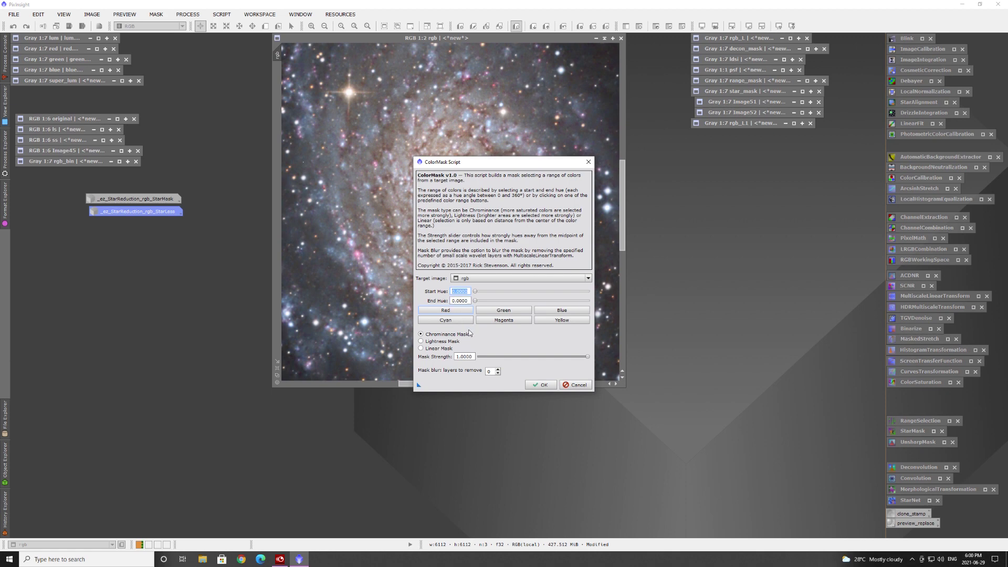
{"action": "type", "text": "3"}
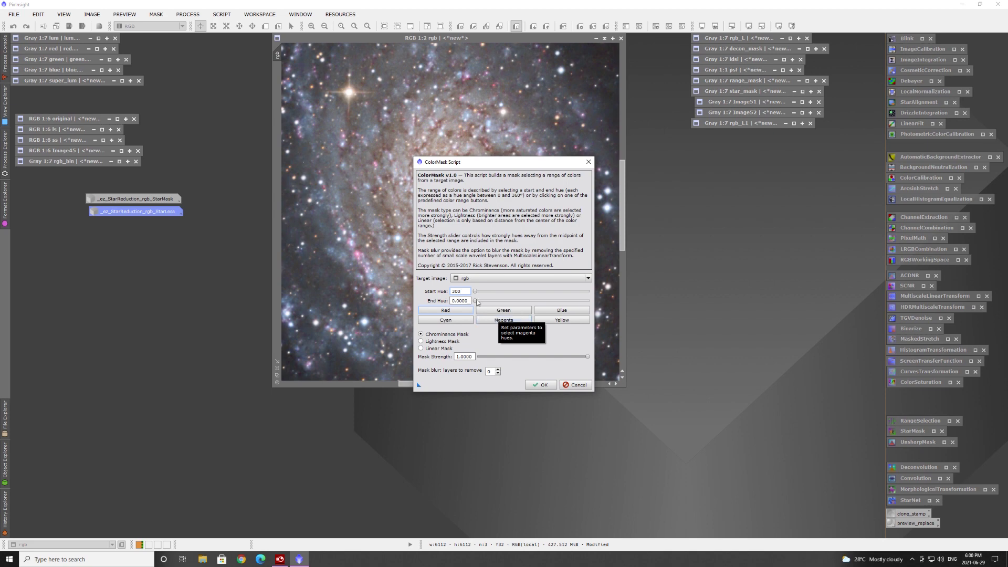
{"action": "key", "text": "Tab"}
{"action": "type", "text": "35"}
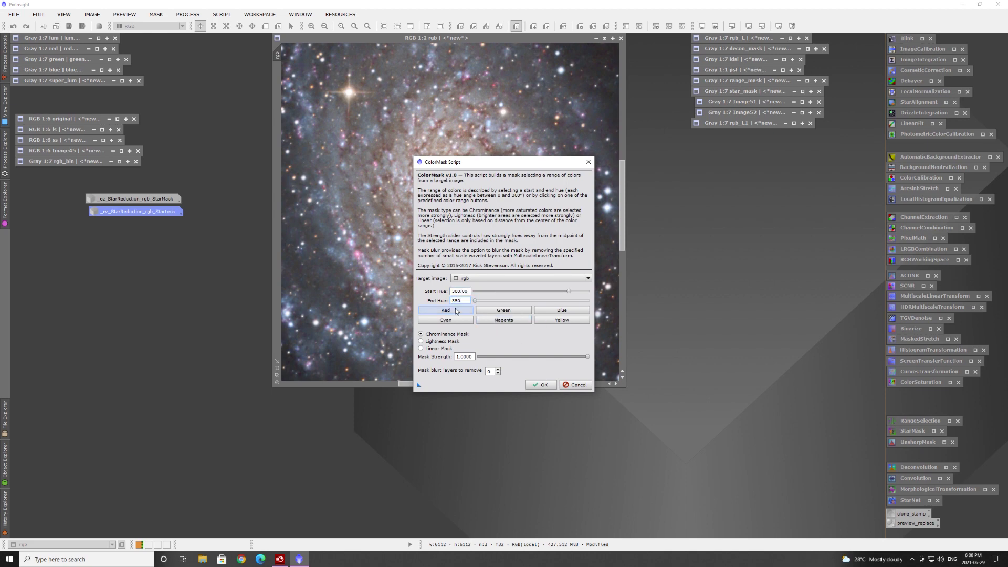
{"action": "left_click", "coordinate": [456, 312]}
{"action": "left_click", "coordinate": [460, 292]}
{"action": "left_click", "coordinate": [566, 385]}
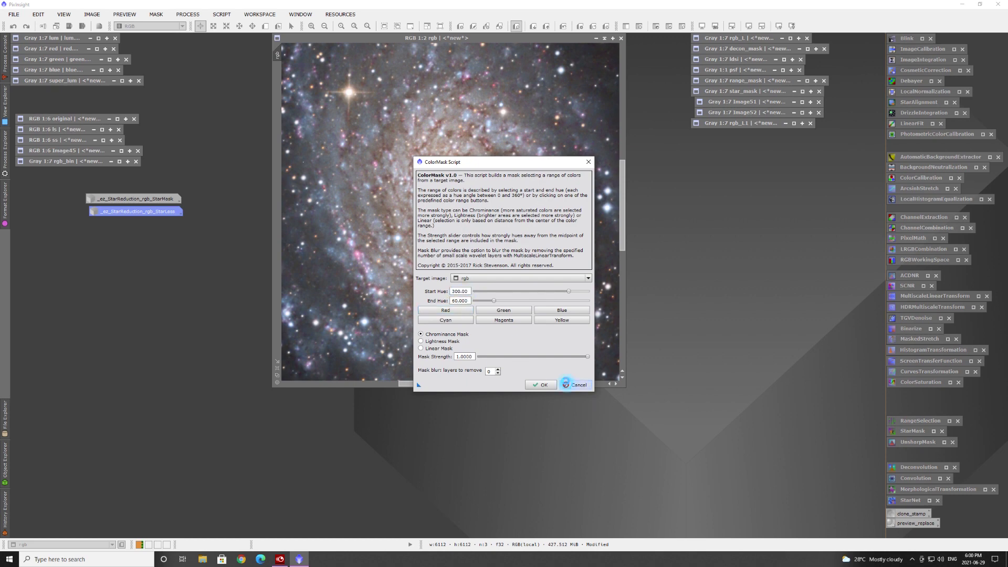
Run the ColorMask script on rgb as a chrominance mask with start hue 350 and end hue 300.
{"action": "left_click", "coordinate": [222, 14]}
{"action": "mouse_move", "coordinate": [303, 126]}
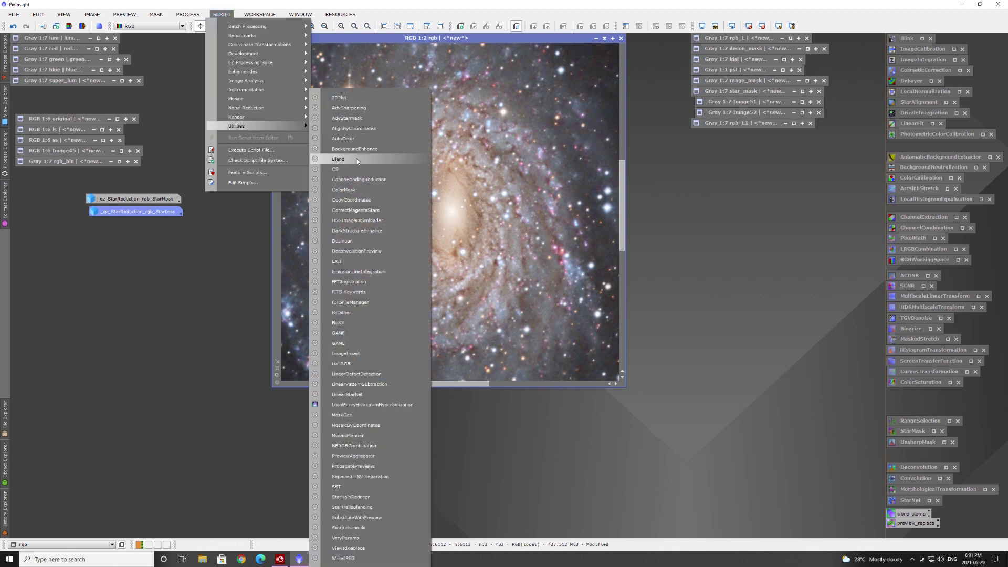
{"action": "left_click", "coordinate": [343, 190]}
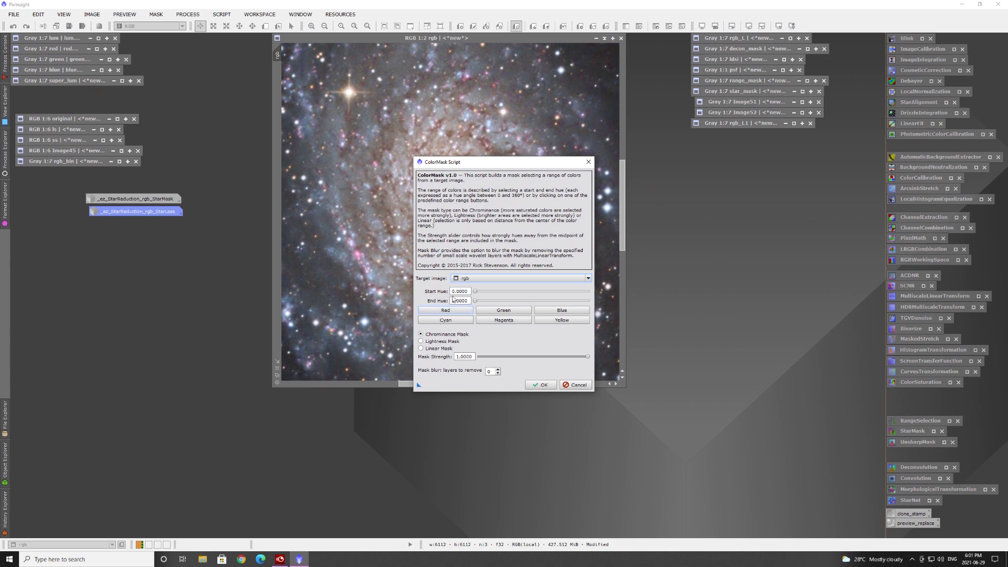
{"action": "left_click", "coordinate": [469, 291]}
{"action": "left_click", "coordinate": [462, 314]}
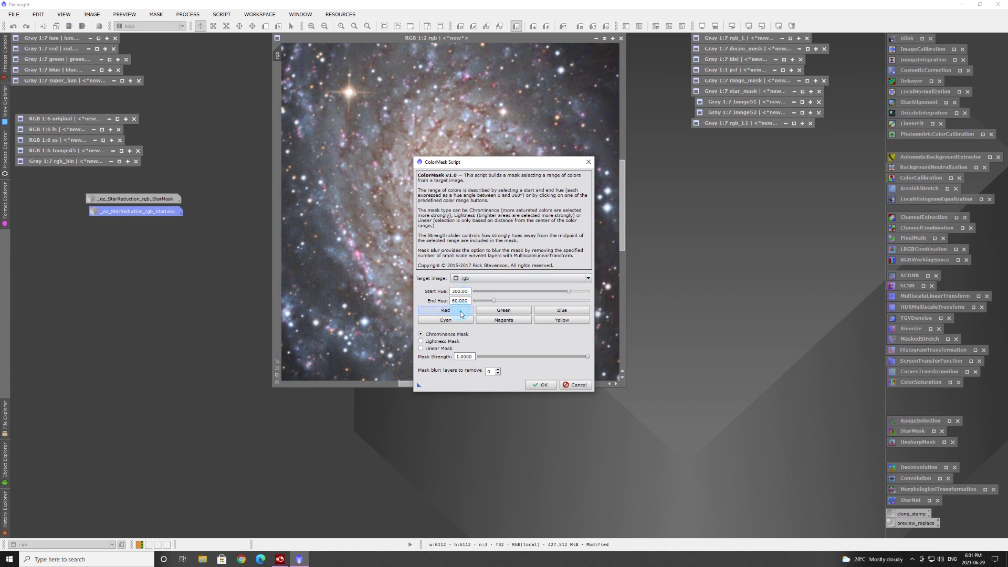
{"action": "double_click", "coordinate": [460, 300]}
{"action": "double_click", "coordinate": [451, 292]}
{"action": "type", "text": "350"}
{"action": "key", "text": "Tab"}
{"action": "type", "text": "300"}
{"action": "left_click", "coordinate": [541, 385]}
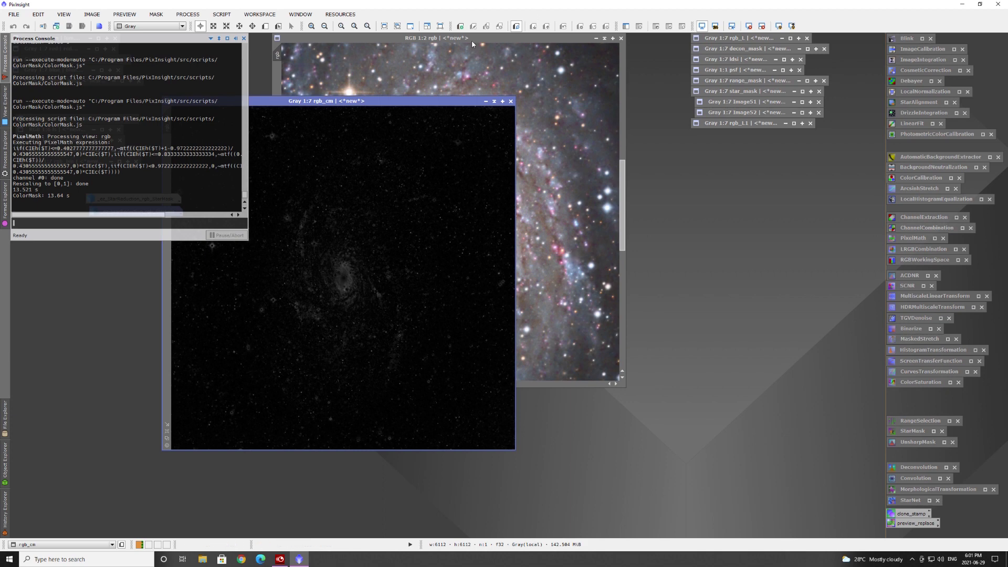
Offset the rgb_cm window from the rgb image and apply rgb_cm to rgb as its mask.
{"action": "left_click", "coordinate": [407, 104]}
{"action": "left_click_drag", "start_coordinate": [407, 104], "coordinate": [550, 117]}
{"action": "left_click", "coordinate": [384, 78]}
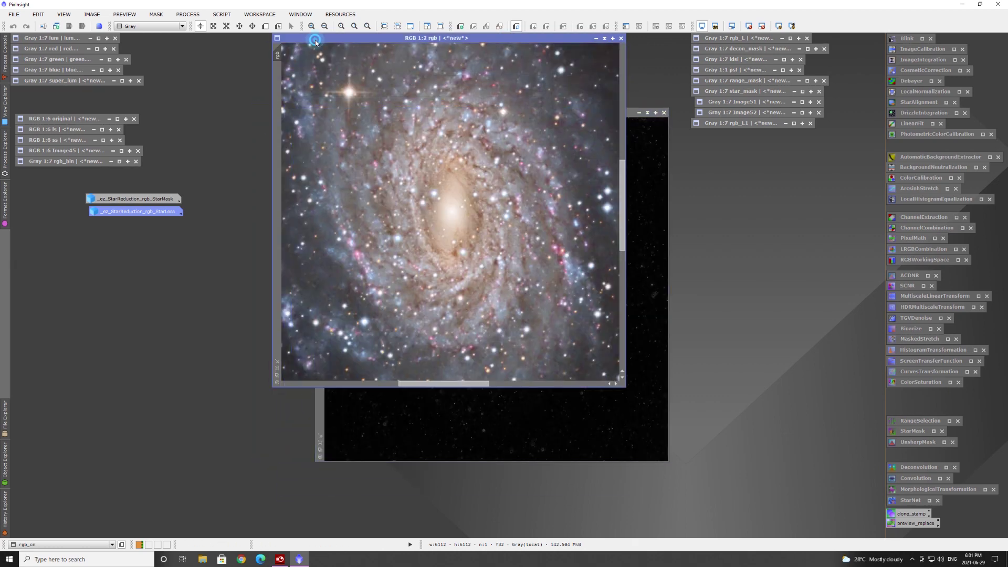
{"action": "scroll", "coordinate": [392, 169], "scroll_direction": "down", "scroll_amount": 3}
{"action": "scroll", "coordinate": [392, 169], "scroll_direction": "down", "scroll_amount": 2}
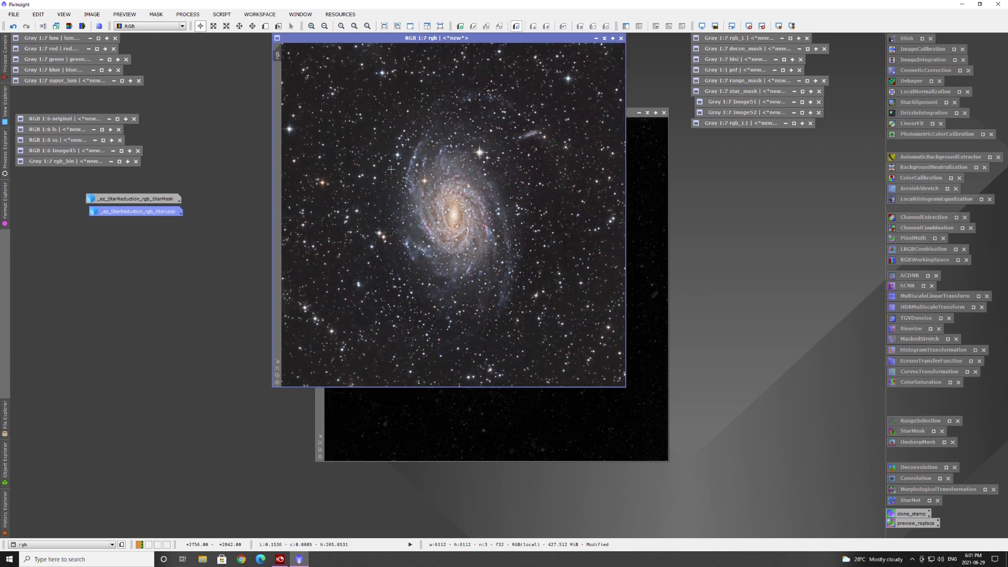
{"action": "left_click_drag", "start_coordinate": [634, 114], "coordinate": [586, 43]}
{"action": "left_click", "coordinate": [582, 38]}
{"action": "left_click", "coordinate": [487, 39]}
{"action": "left_click_drag", "start_coordinate": [506, 55], "coordinate": [531, 70]}
{"action": "left_click_drag", "start_coordinate": [320, 92], "coordinate": [273, 87]}
Collapse the rgb_cm mask window, park it below the other collapsed masks, and make rgb the active image.
{"action": "left_click", "coordinate": [640, 70]}
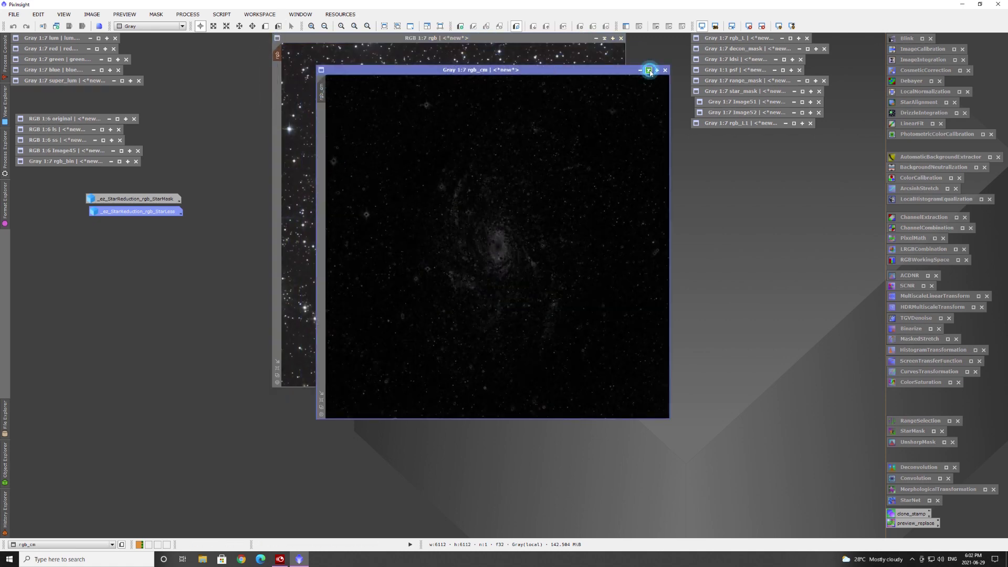
{"action": "left_click_drag", "start_coordinate": [485, 245], "coordinate": [745, 138]}
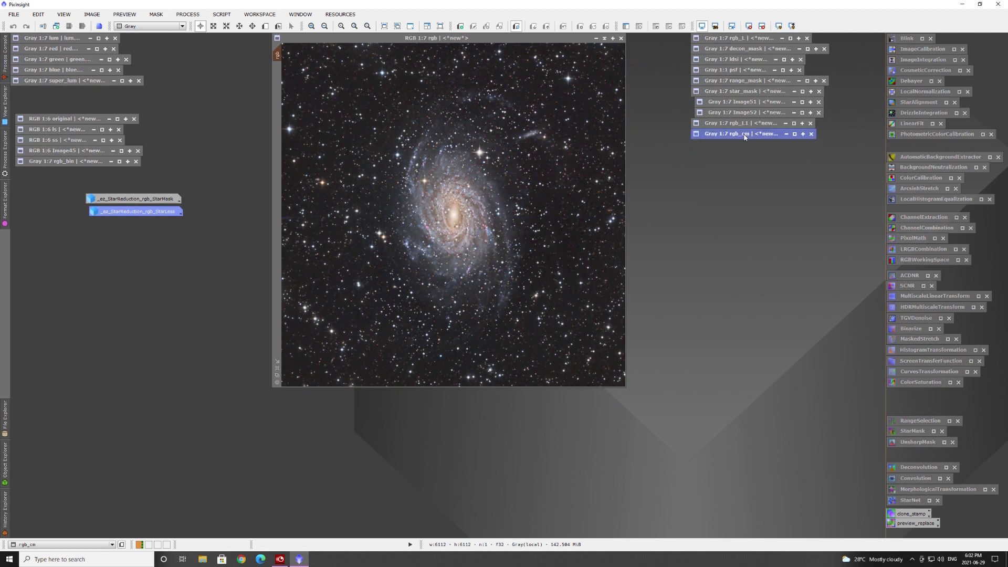
{"action": "left_click", "coordinate": [482, 42]}
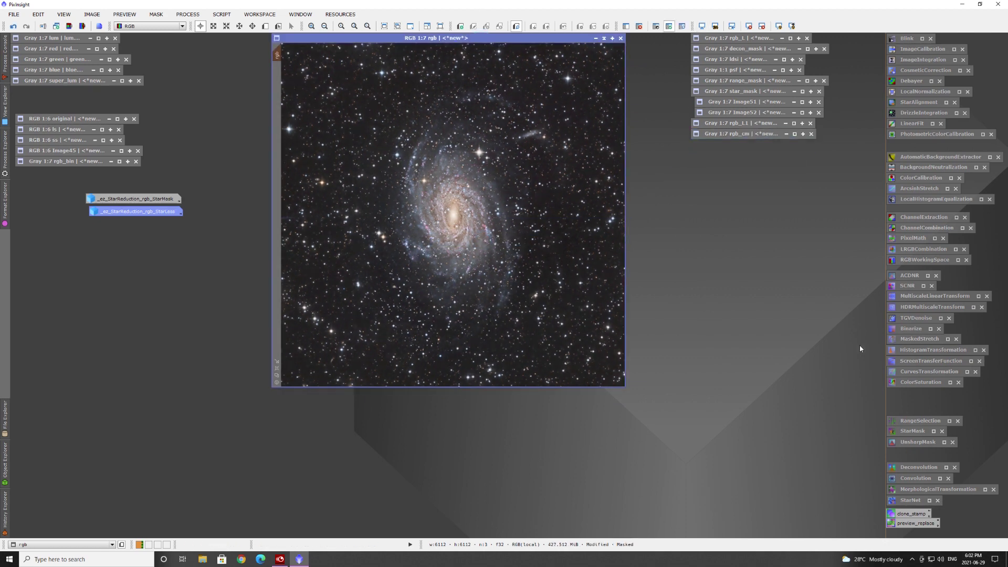
Open CurvesTransformation with a real-time preview of rgb, and select the red channel curve.
{"action": "double_click", "coordinate": [917, 373]}
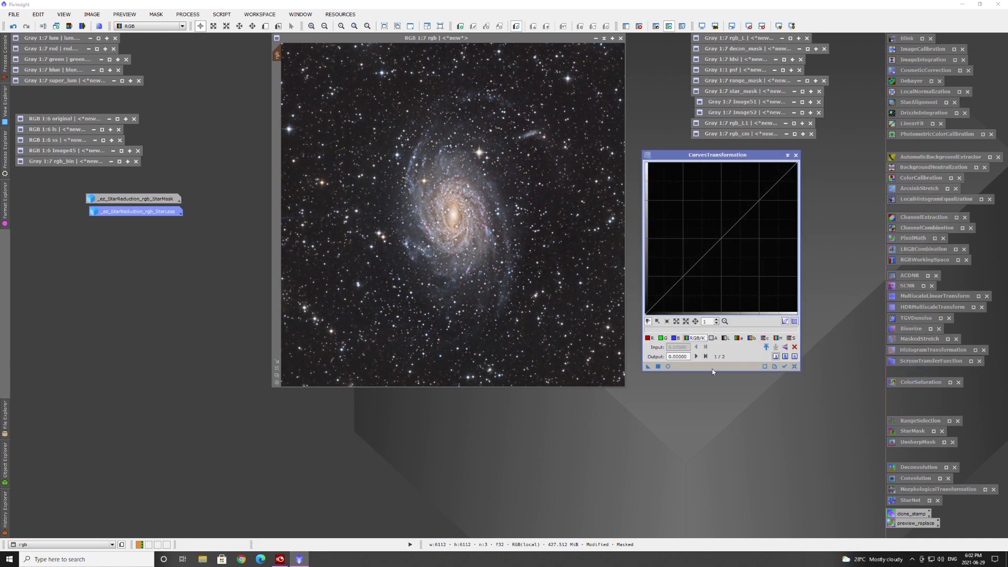
{"action": "left_click", "coordinate": [668, 367]}
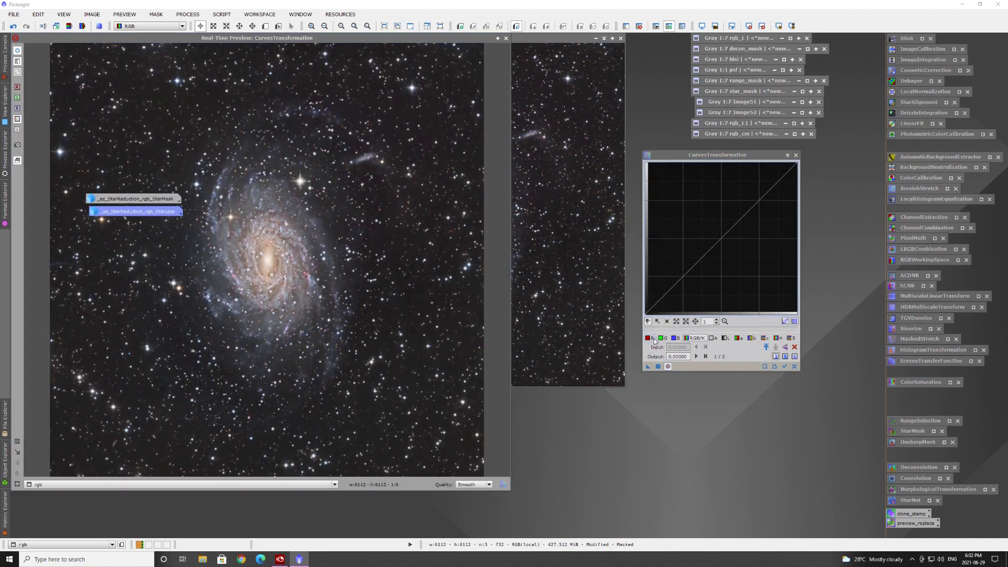
{"action": "left_click", "coordinate": [650, 339]}
{"action": "mouse_move", "coordinate": [338, 37]}
{"action": "left_mouse_down"}
{"action": "mouse_move", "coordinate": [429, 37]}
{"action": "mouse_move", "coordinate": [338, 38]}
{"action": "left_mouse_up"}
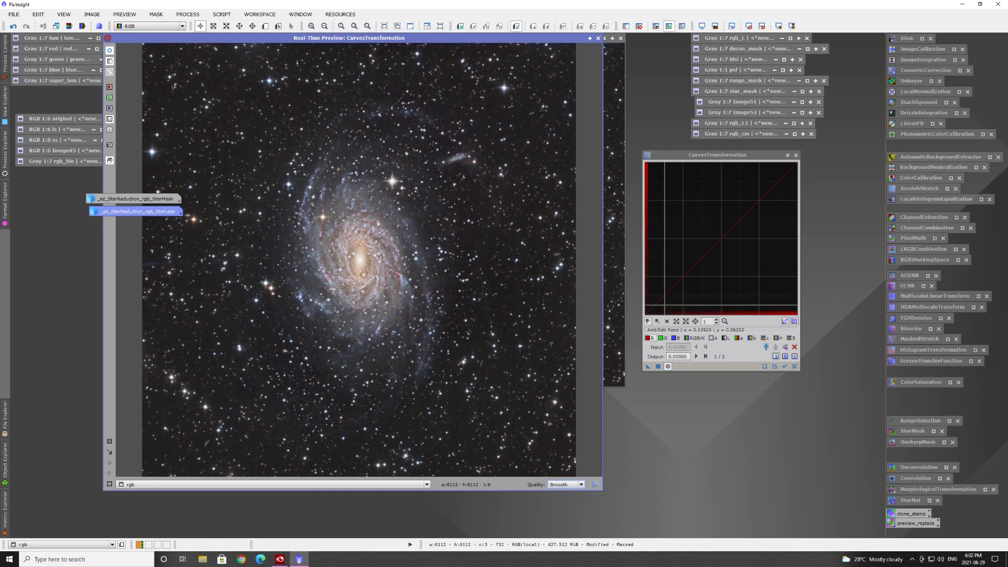
Raise the red curve's midpoint to input about 0.43 and output about 0.55, apply it to rgb, and close the real-time preview.
{"action": "left_click_drag", "start_coordinate": [722, 239], "coordinate": [718, 235]}
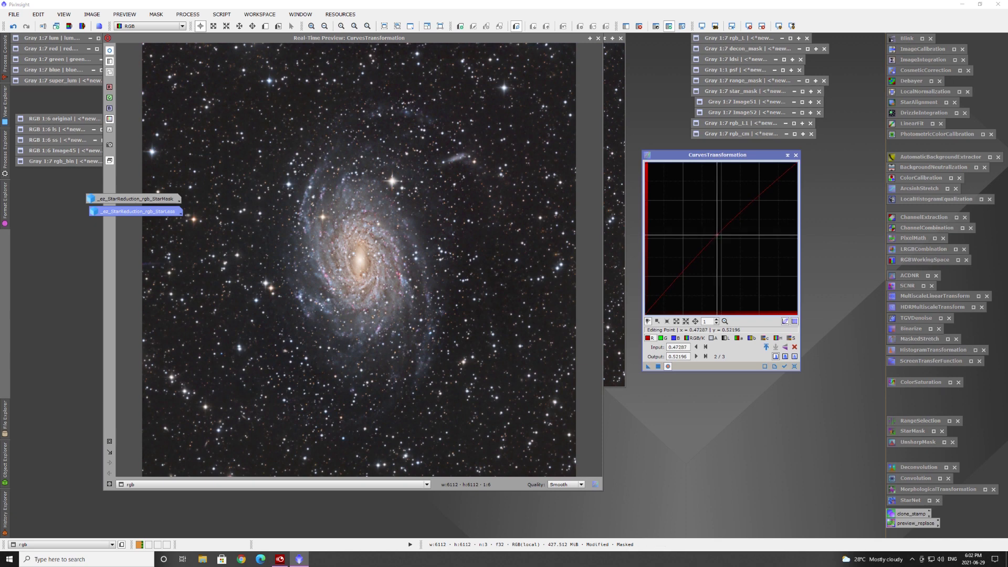
{"action": "left_click_drag", "start_coordinate": [718, 235], "coordinate": [709, 230]}
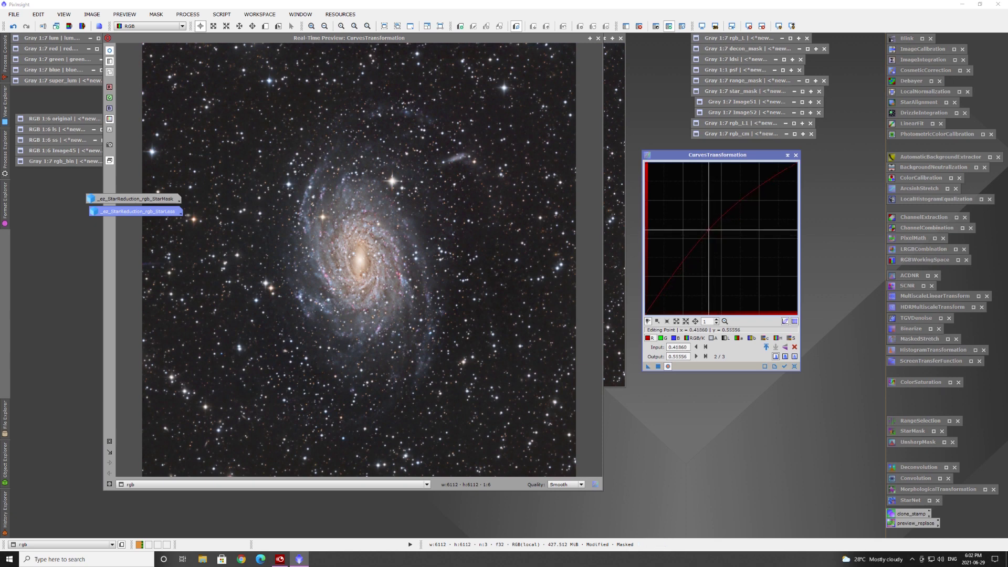
{"action": "left_click_drag", "start_coordinate": [709, 229], "coordinate": [711, 231]}
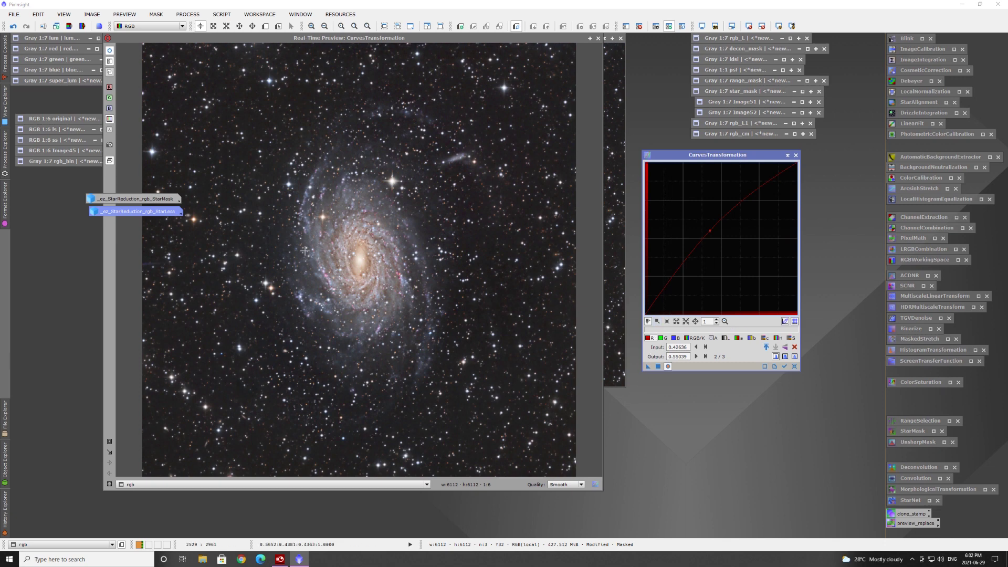
{"action": "left_click", "coordinate": [659, 366]}
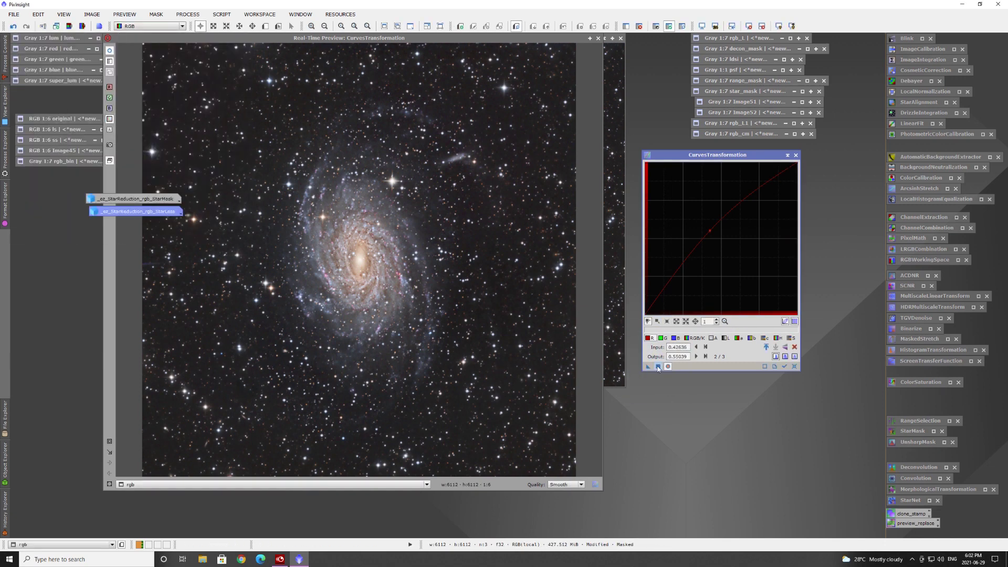
{"action": "left_click", "coordinate": [599, 38]}
Create a preview around the pink nebula beside the galaxy core, and adjust the red curve point to about 0.45 input, 0.57 output on it.
{"action": "scroll", "coordinate": [550, 271], "scroll_direction": "up", "scroll_amount": 4}
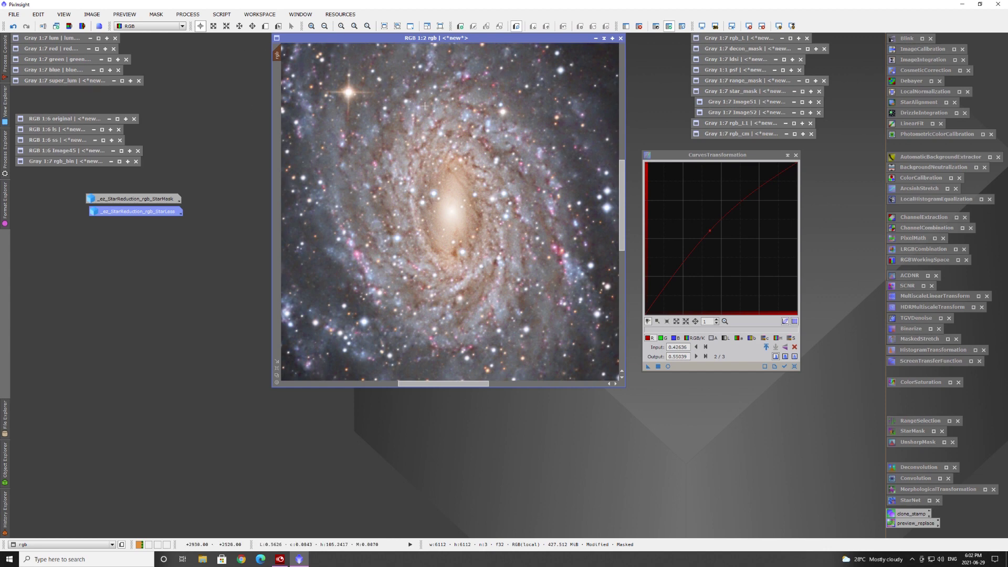
{"action": "left_click", "coordinate": [265, 26]}
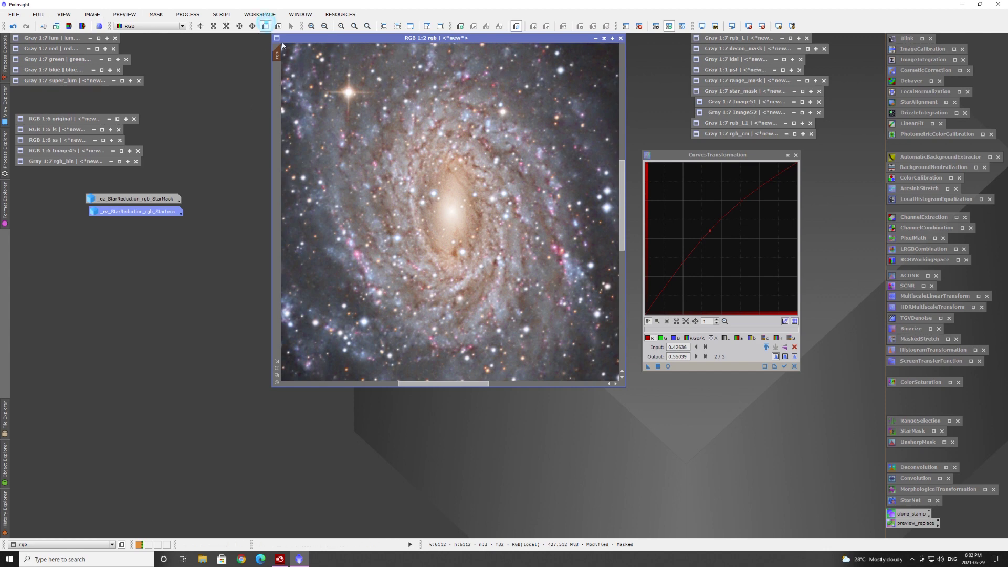
{"action": "mouse_move", "coordinate": [596, 175]}
{"action": "left_mouse_down"}
{"action": "mouse_move", "coordinate": [593, 221]}
{"action": "mouse_move", "coordinate": [503, 322]}
{"action": "left_mouse_up"}
{"action": "left_click", "coordinate": [277, 78]}
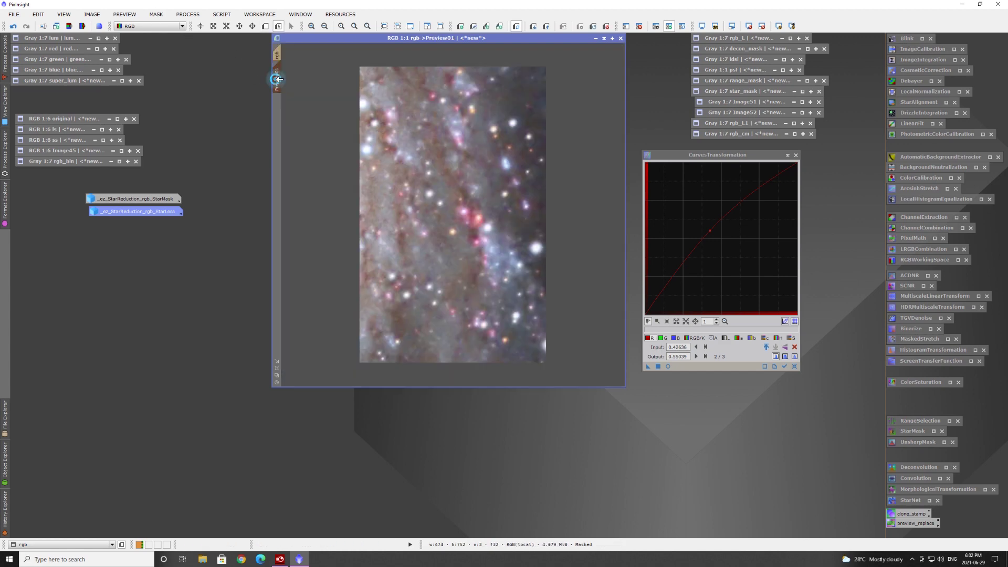
{"action": "left_click", "coordinate": [668, 367]}
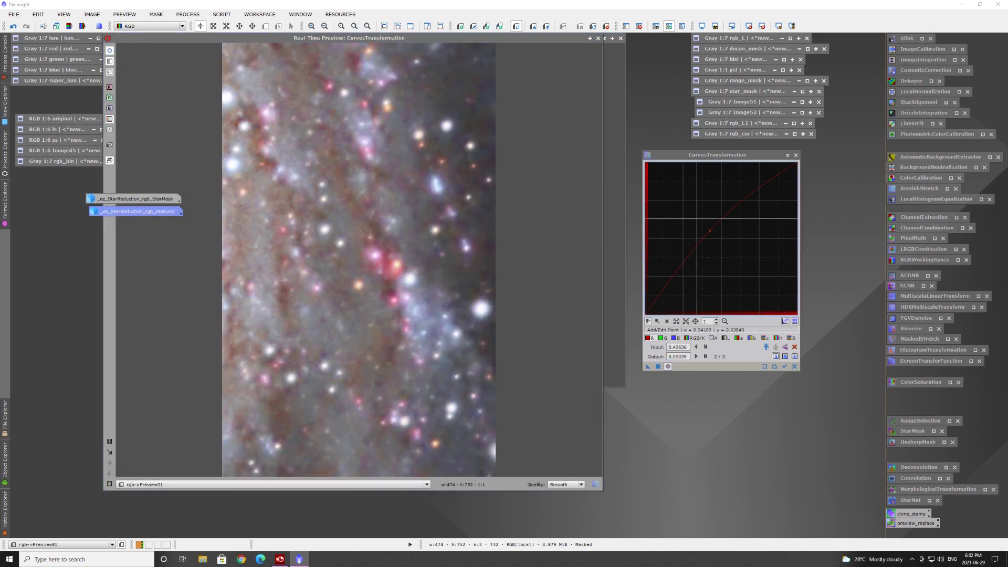
{"action": "mouse_move", "coordinate": [709, 231]}
{"action": "left_mouse_down"}
{"action": "mouse_move", "coordinate": [672, 213]}
{"action": "mouse_move", "coordinate": [704, 237]}
{"action": "mouse_move", "coordinate": [714, 228]}
{"action": "left_mouse_up"}
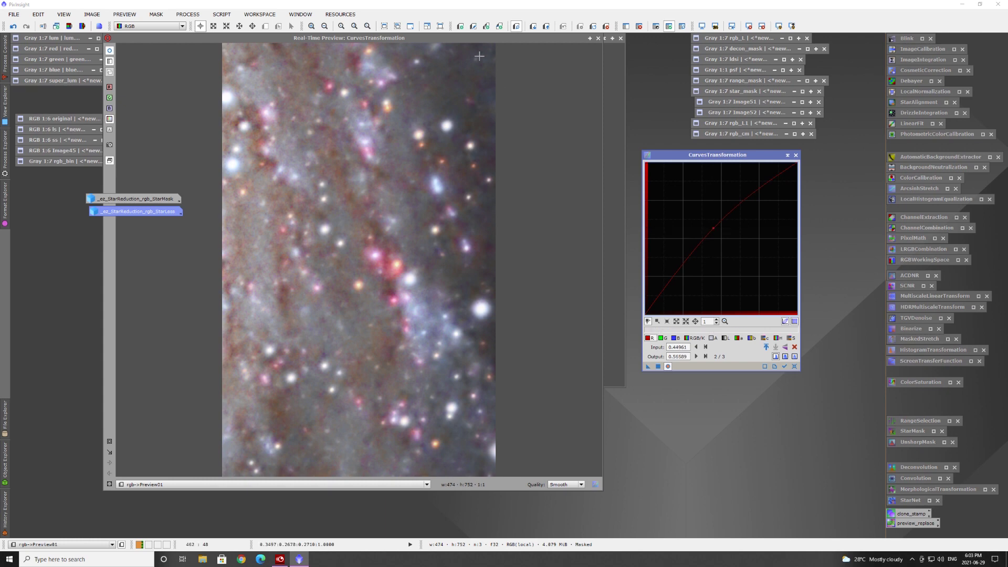
Close the real-time preview, delete the nebula preview, and apply the adjusted red curve to the full rgb image.
{"action": "left_click", "coordinate": [598, 38]}
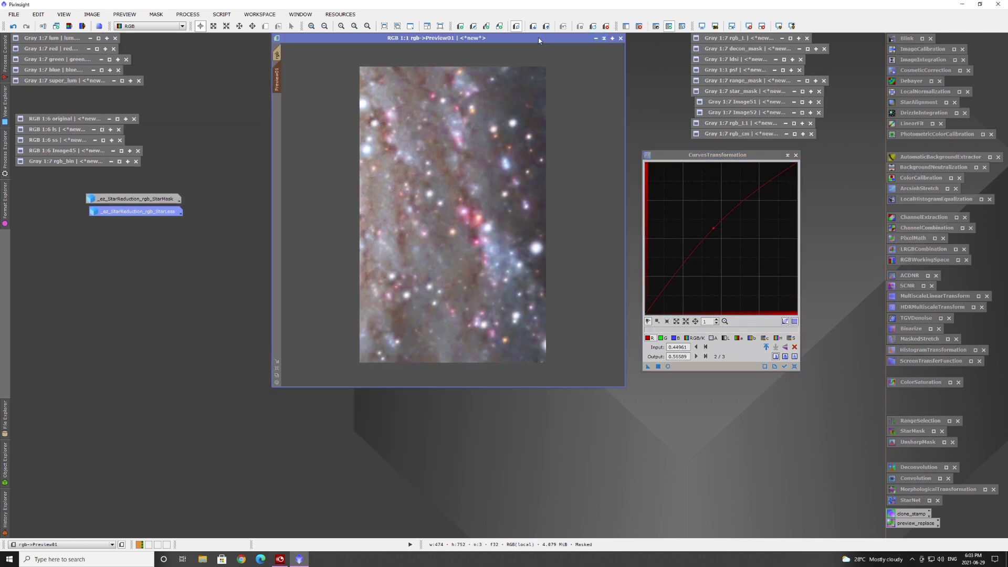
{"action": "left_click", "coordinate": [606, 27]}
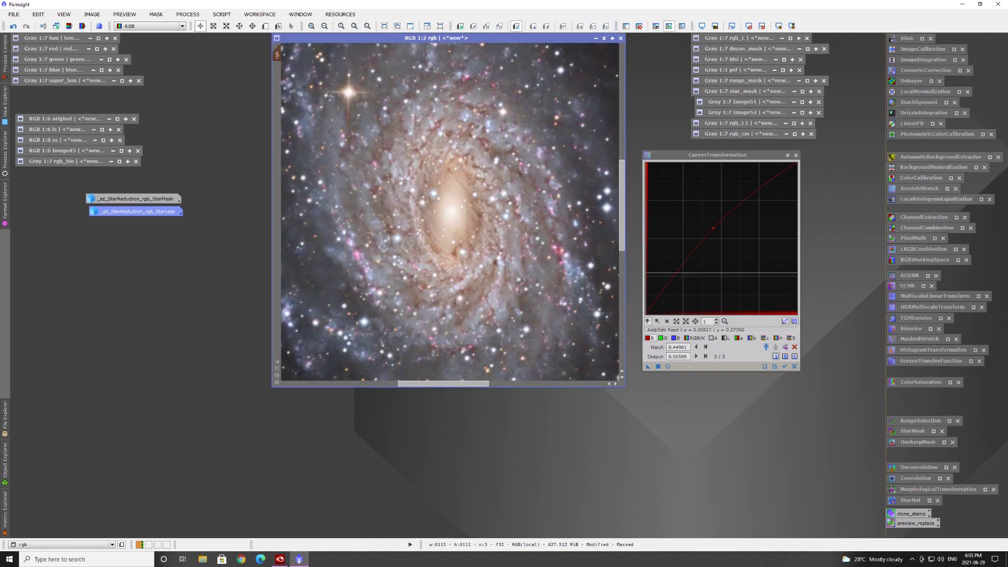
{"action": "left_click_drag", "start_coordinate": [648, 368], "coordinate": [529, 339]}
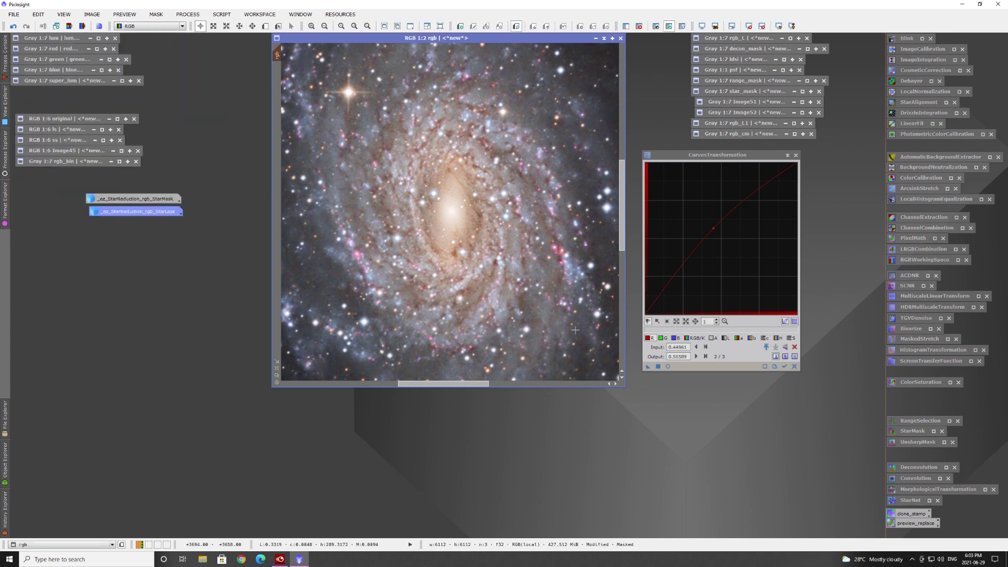
Replace the red curve with a saturation curve through about 0.45 input and 0.54 output, apply it to rgb, and close CurvesTransformation.
{"action": "left_click", "coordinate": [776, 365]}
{"action": "left_click", "coordinate": [791, 338]}
{"action": "left_click_drag", "start_coordinate": [721, 239], "coordinate": [714, 233]}
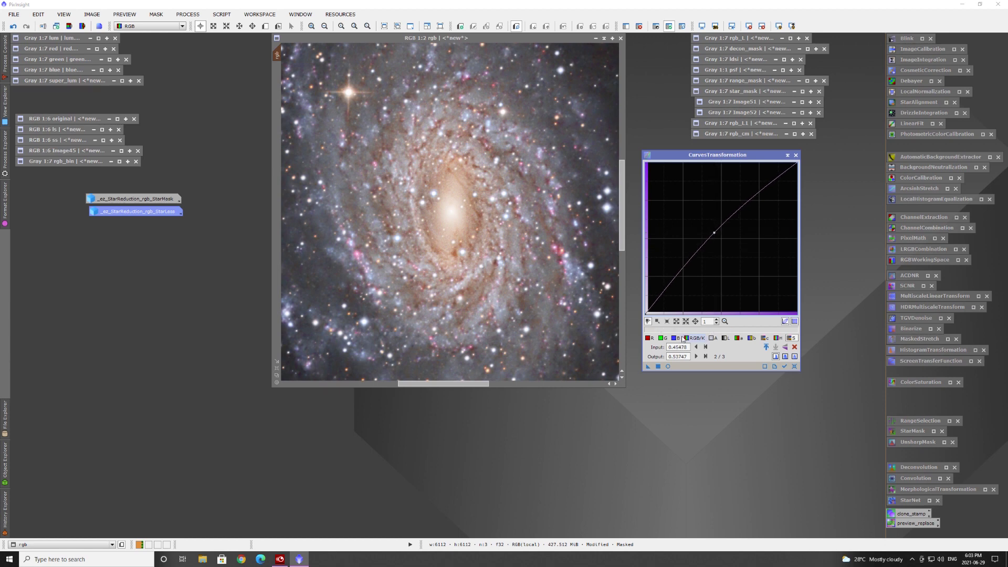
{"action": "left_click", "coordinate": [668, 367]}
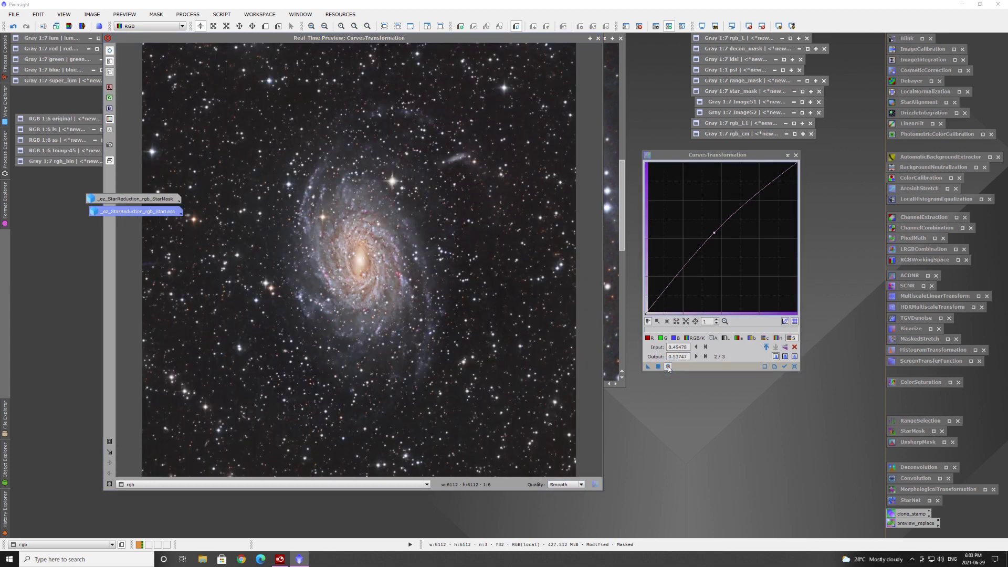
{"action": "left_click", "coordinate": [658, 367]}
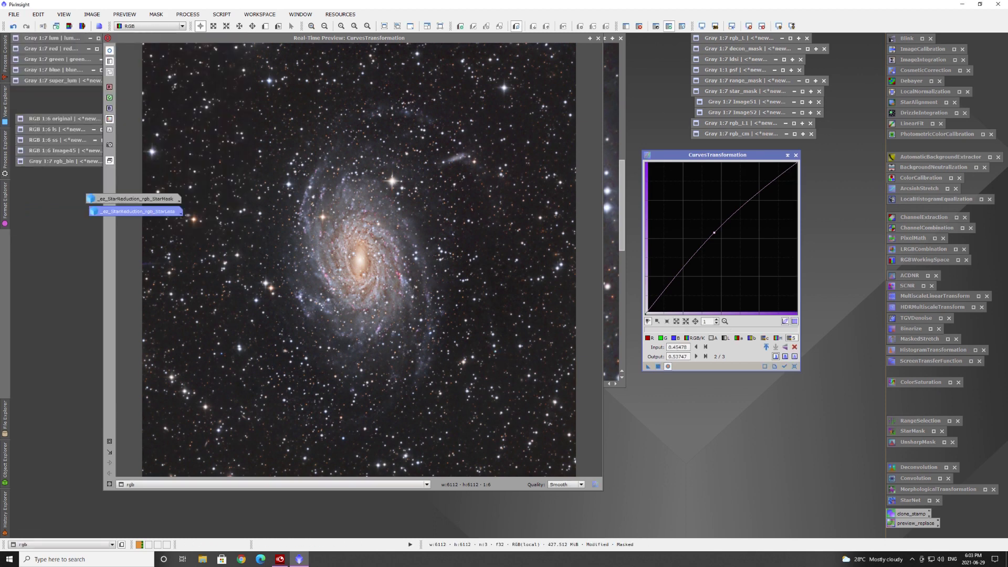
{"action": "left_click", "coordinate": [795, 367]}
{"action": "left_click", "coordinate": [795, 156]}
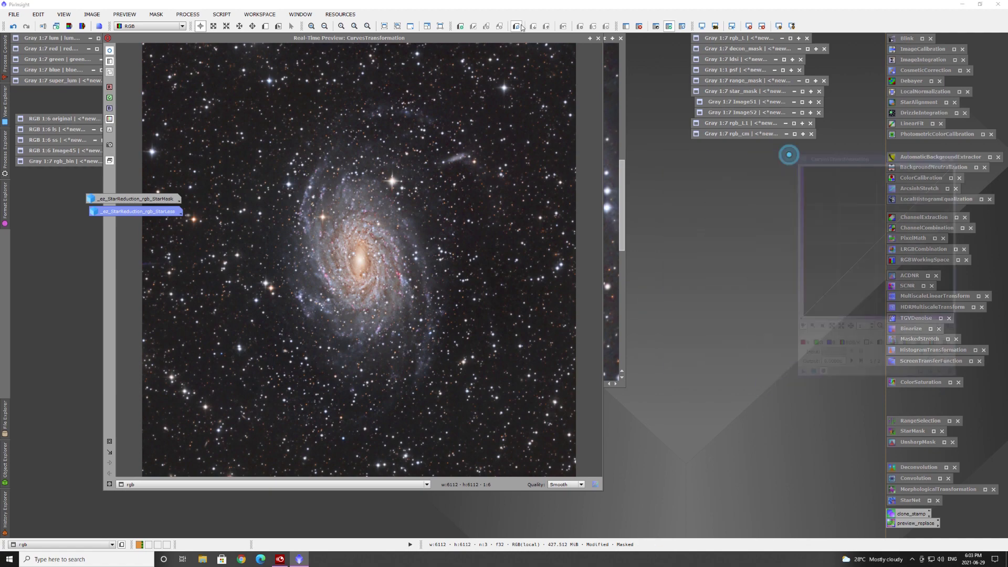
Remove the mask from rgb and run the DarkStructureEnhance script on it with an amount of 0.15.
{"action": "scroll", "coordinate": [413, 196], "scroll_direction": "down", "scroll_amount": 2}
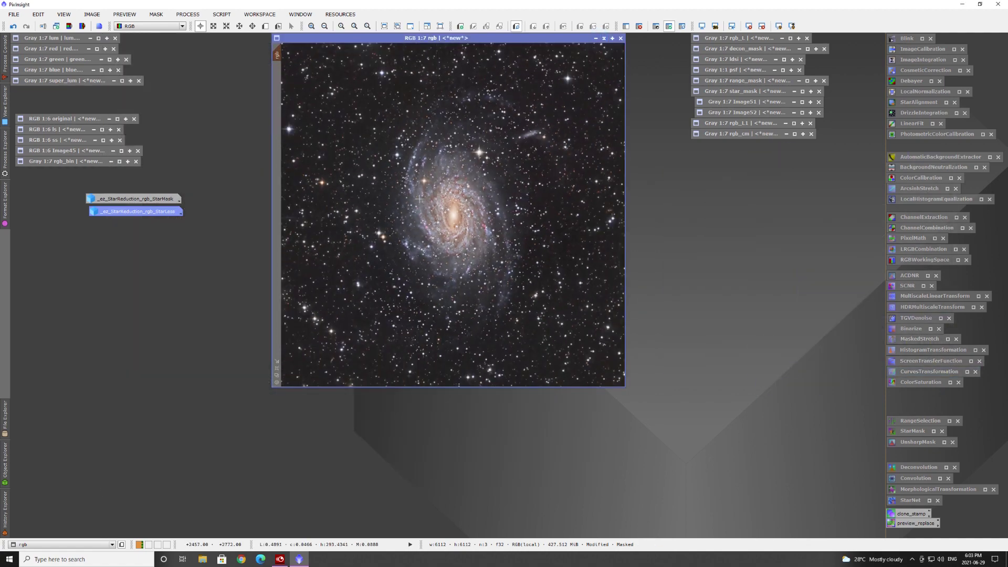
{"action": "left_click", "coordinate": [640, 26]}
{"action": "left_click", "coordinate": [220, 15]}
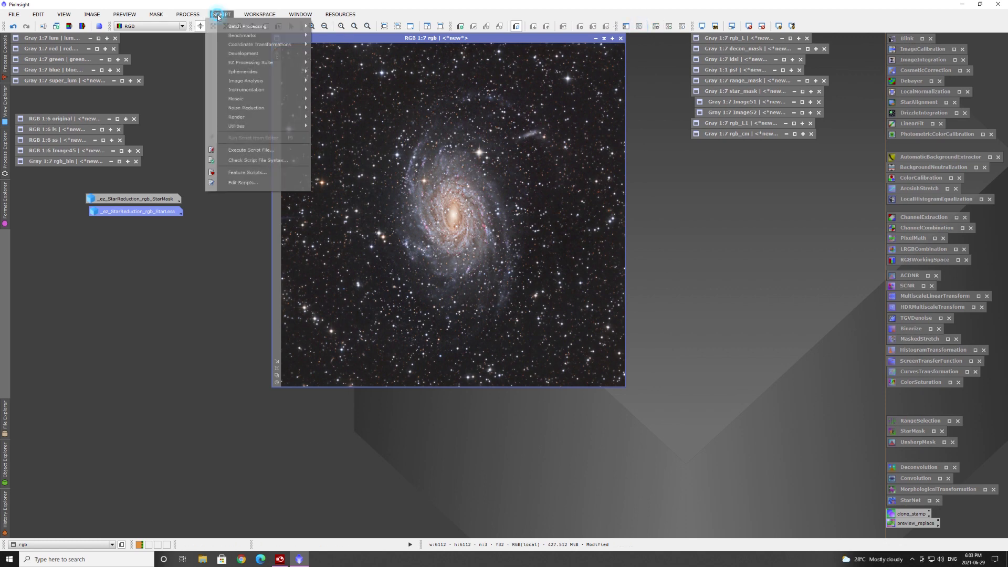
{"action": "mouse_move", "coordinate": [263, 128]}
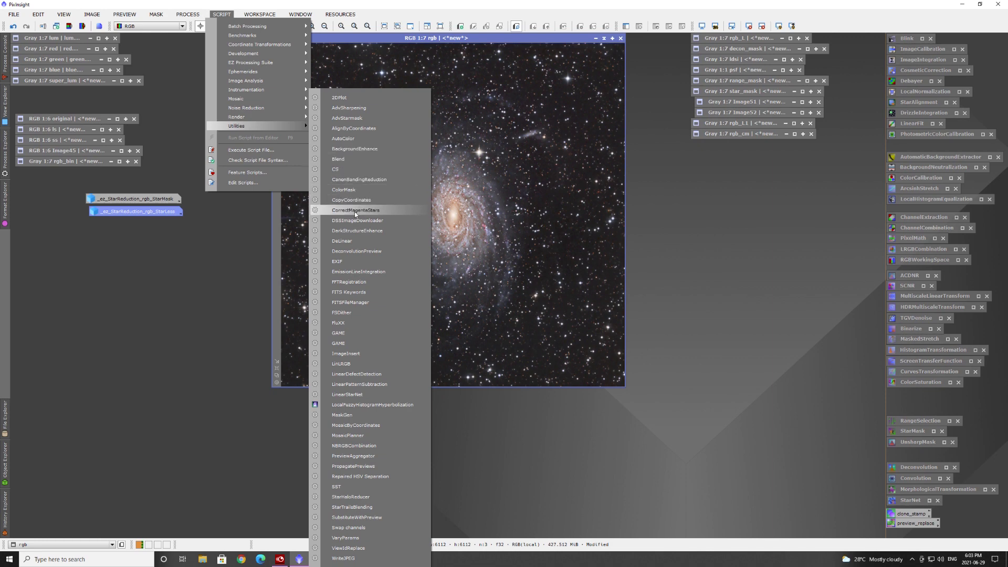
{"action": "left_click", "coordinate": [355, 234]}
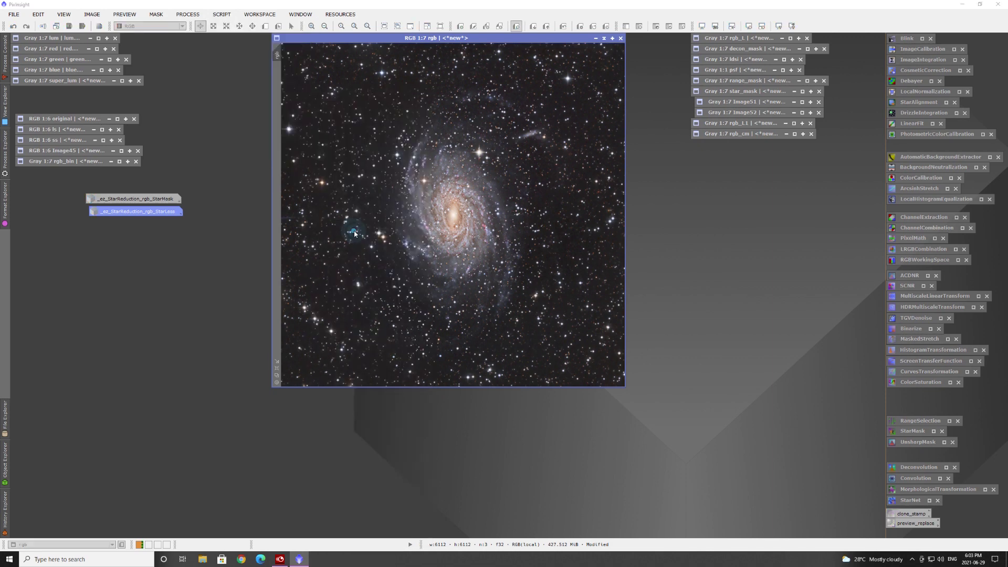
{"action": "left_click_drag", "start_coordinate": [511, 200], "coordinate": [743, 168]}
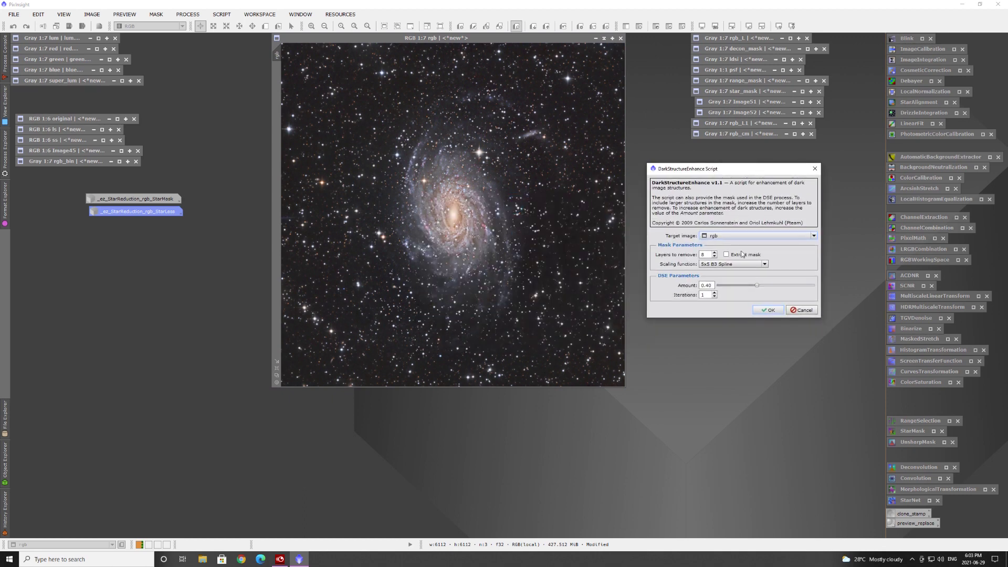
{"action": "left_click_drag", "start_coordinate": [757, 286], "coordinate": [734, 292]}
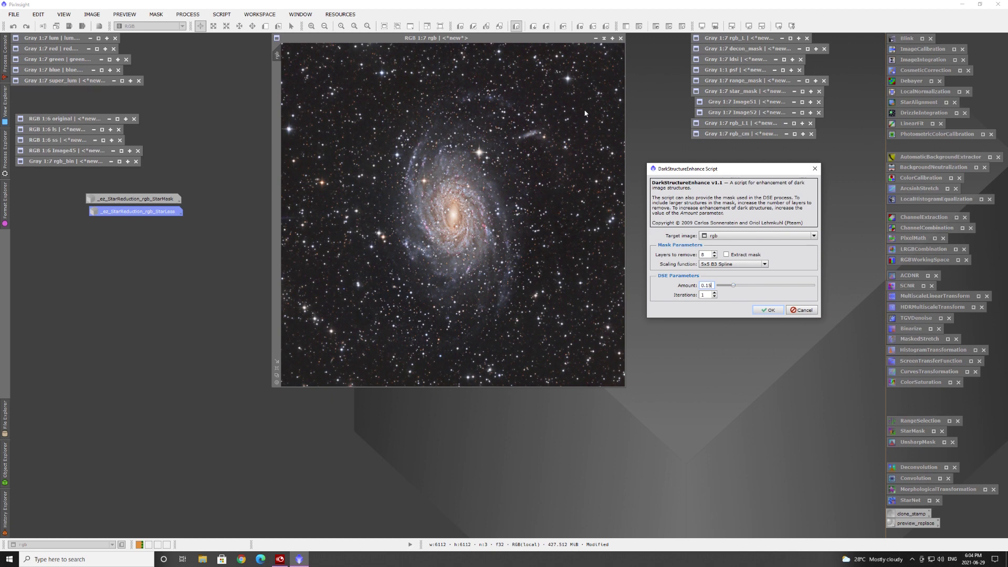
{"action": "left_click", "coordinate": [770, 311]}
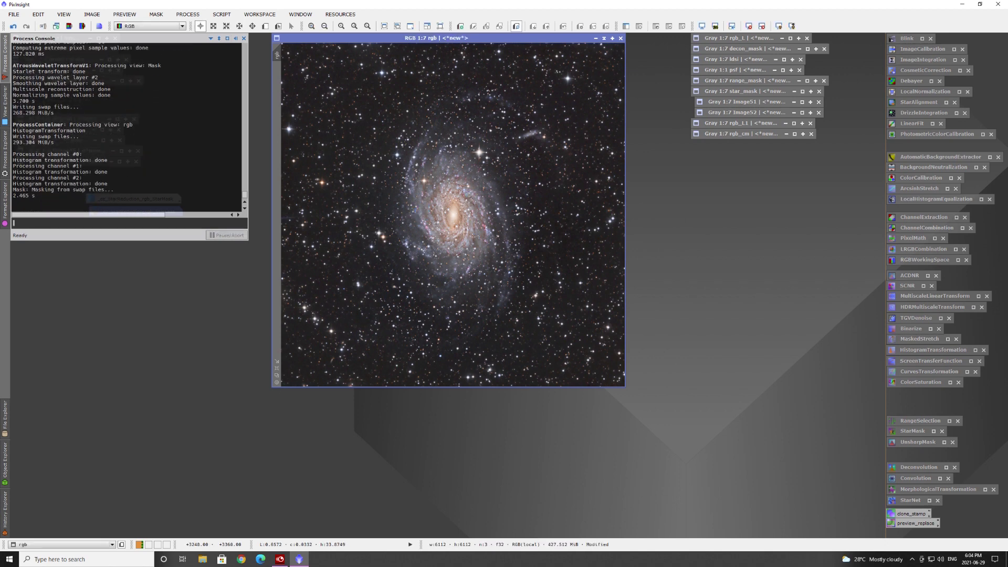
Compare the galaxy before and after the dark structure enhancement by undoing and redoing it.
{"action": "scroll", "coordinate": [450, 214], "scroll_direction": "up", "scroll_amount": 6}
{"action": "scroll", "coordinate": [450, 214], "scroll_direction": "down", "scroll_amount": 3}
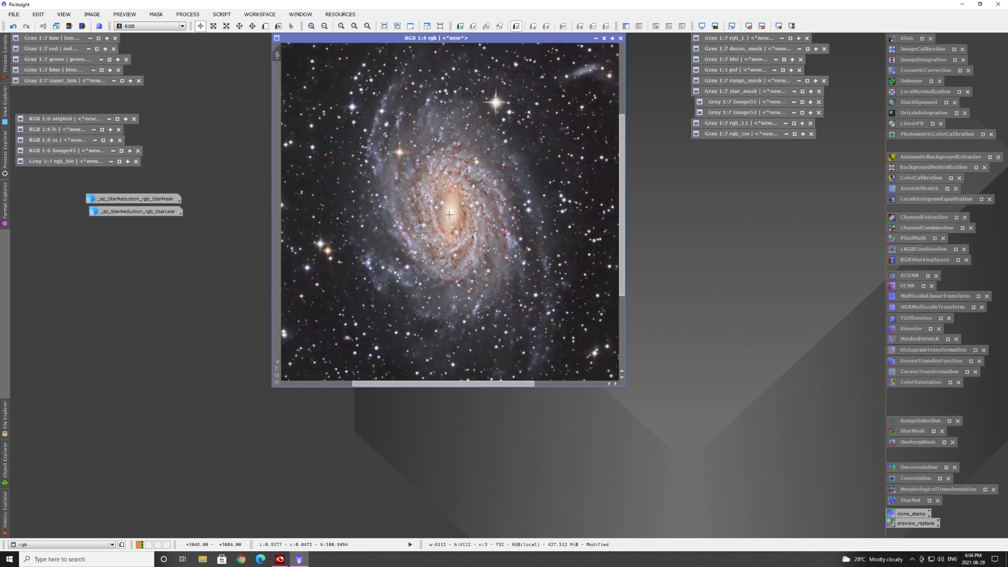
{"action": "left_click", "coordinate": [13, 27]}
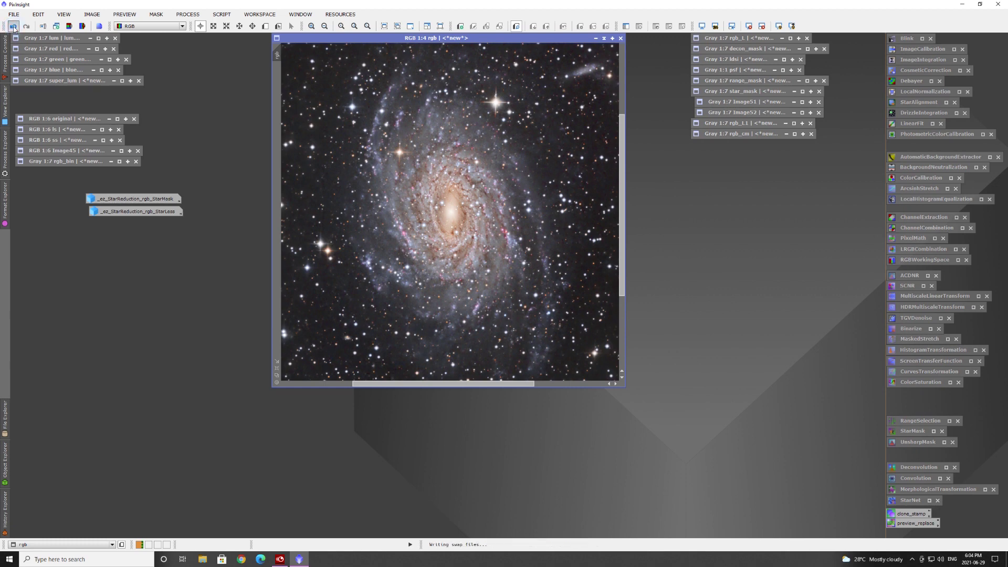
{"action": "left_click", "coordinate": [26, 27]}
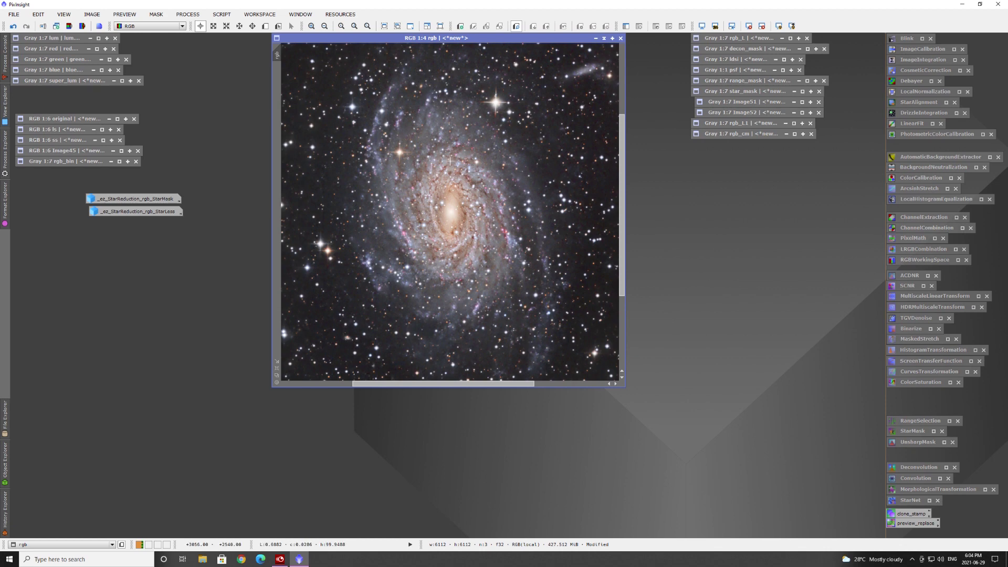
{"action": "scroll", "coordinate": [496, 238], "scroll_direction": "down", "scroll_amount": 4}
{"action": "scroll", "coordinate": [497, 238], "scroll_direction": "up", "scroll_amount": 1}
{"action": "left_click", "coordinate": [231, 14]}
{"action": "mouse_move", "coordinate": [301, 126]}
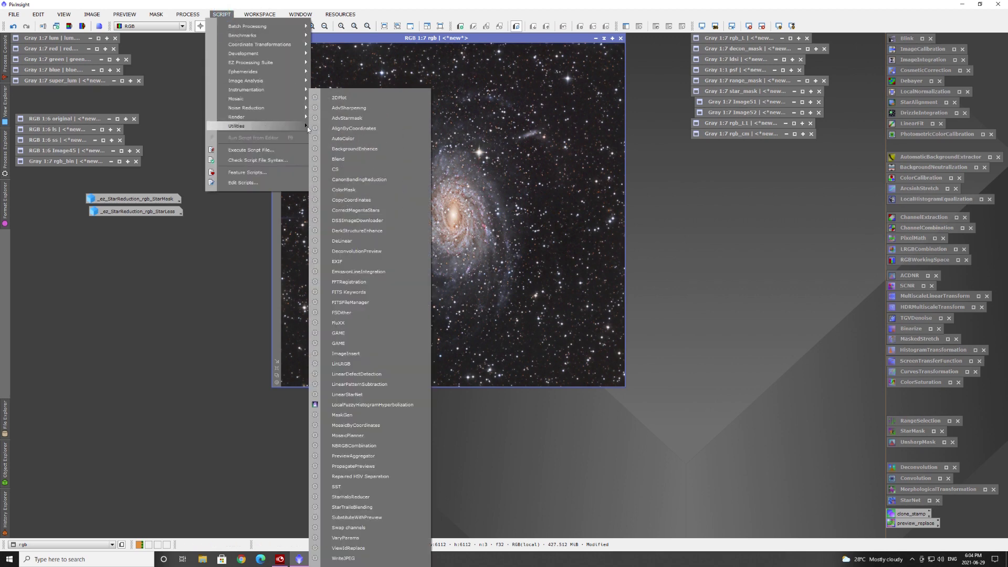
{"action": "left_click", "coordinate": [363, 149]}
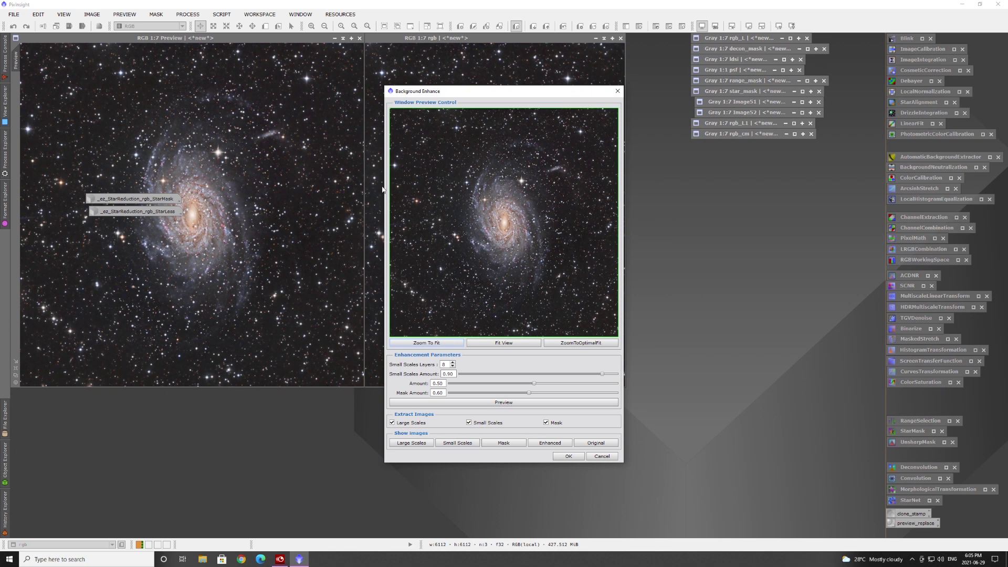
{"action": "left_click", "coordinate": [604, 458]}
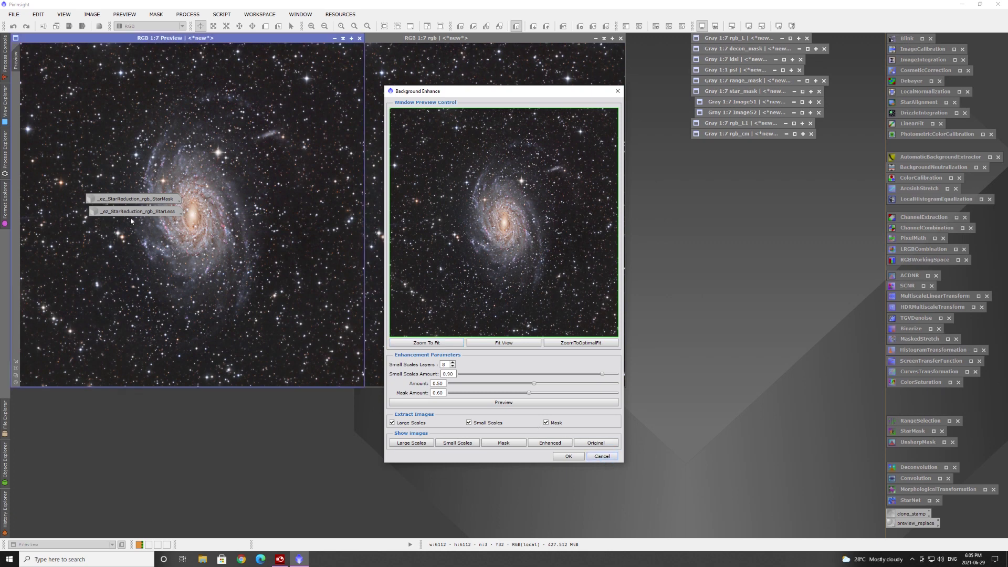
Move the two collapsed StarReduction windows below the image area, and try BackgroundEnhance on rgb by previewing an amount of 0.20.
{"action": "left_click_drag", "start_coordinate": [116, 212], "coordinate": [141, 487]}
{"action": "left_click_drag", "start_coordinate": [131, 201], "coordinate": [155, 466]}
{"action": "left_click", "coordinate": [222, 14]}
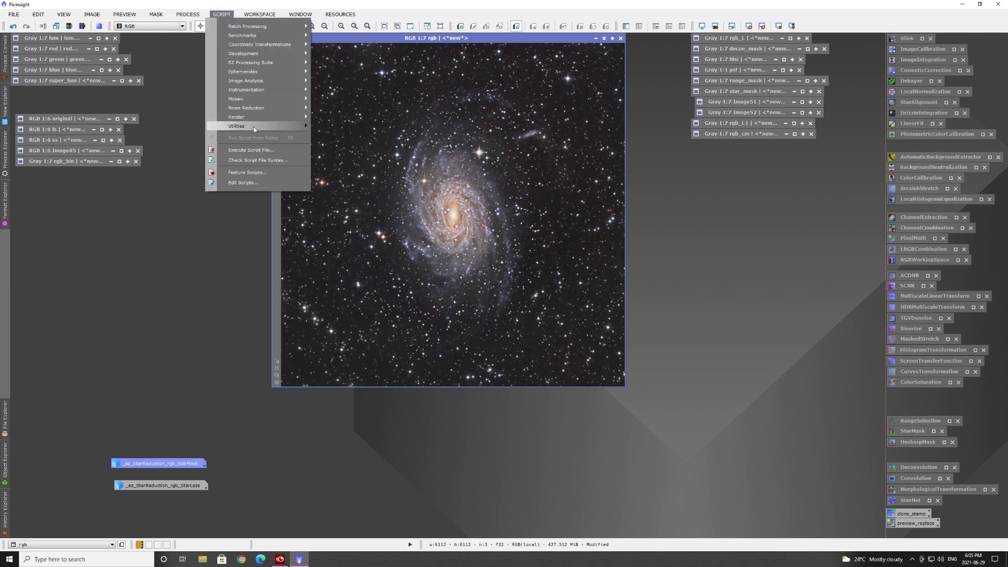
{"action": "mouse_move", "coordinate": [263, 126]}
{"action": "left_click", "coordinate": [409, 149]}
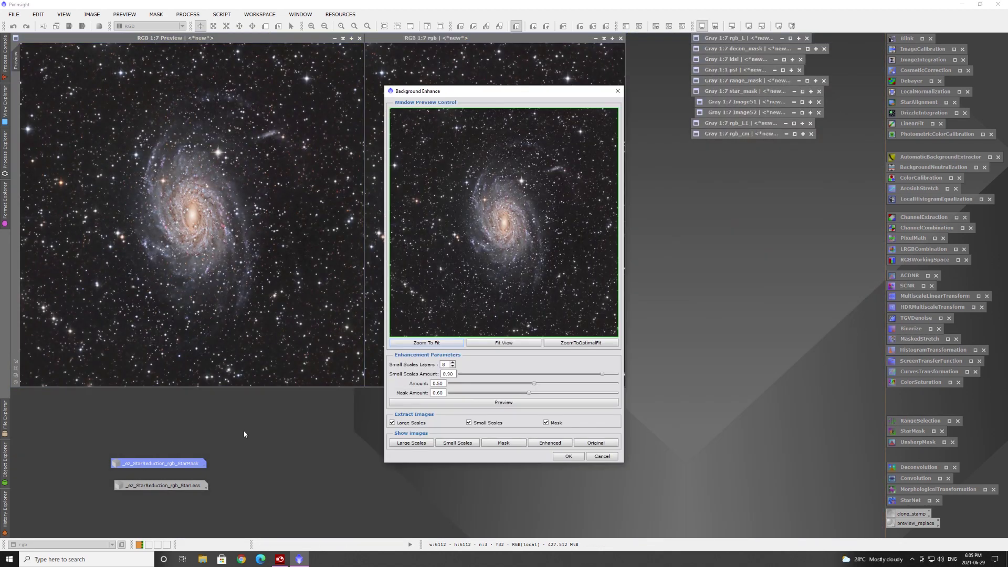
{"action": "left_click", "coordinate": [535, 385]}
{"action": "left_click_drag", "start_coordinate": [535, 385], "coordinate": [492, 393]}
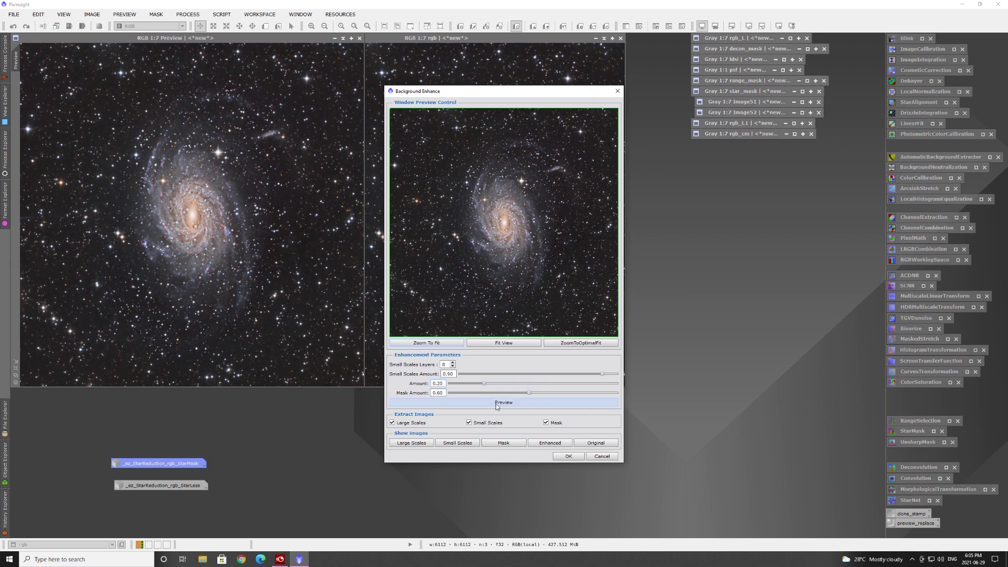
{"action": "left_click", "coordinate": [497, 404]}
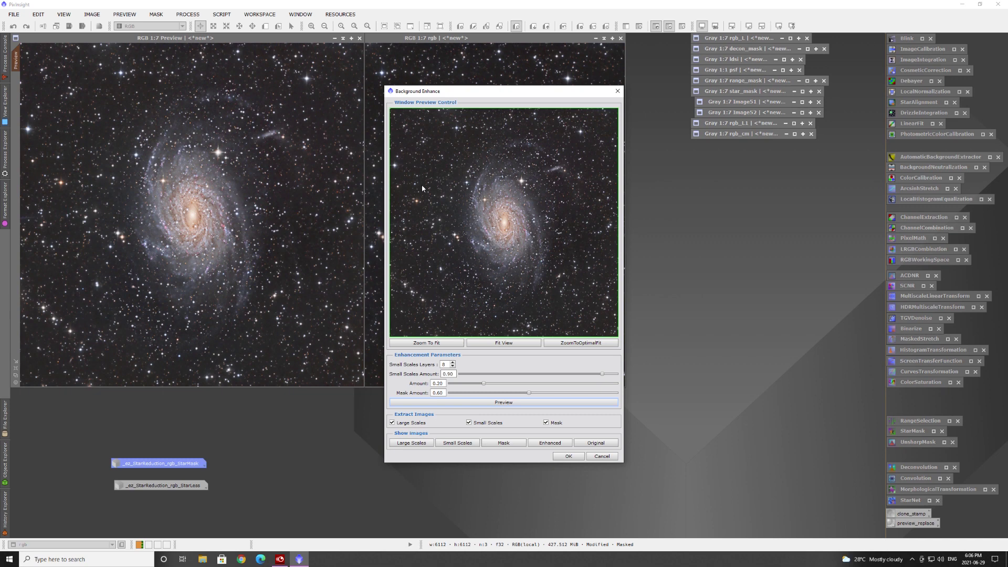
Compare the original and enhanced versions in the BackgroundEnhance preview, and cancel the script.
{"action": "left_click", "coordinate": [595, 444]}
{"action": "left_click", "coordinate": [550, 443]}
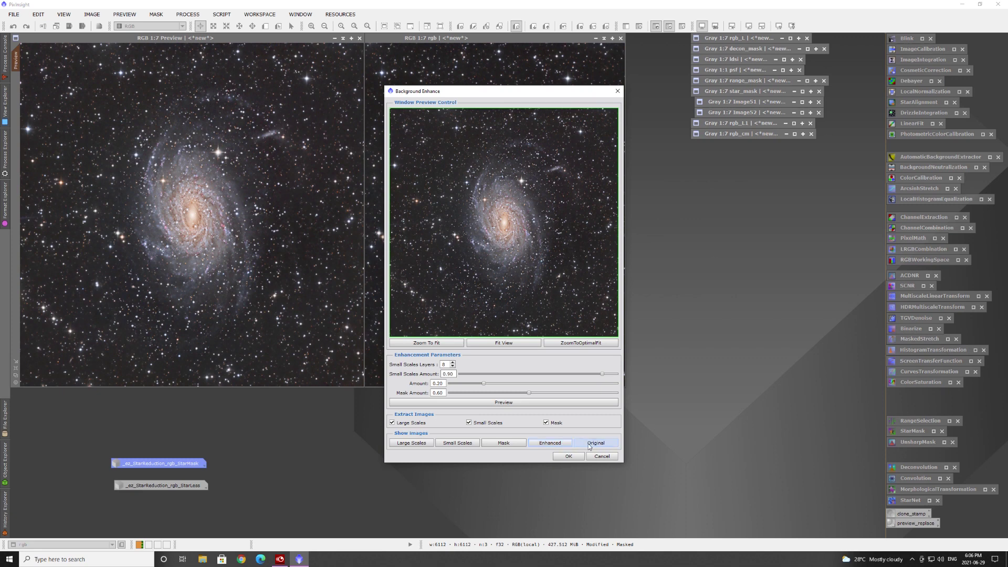
{"action": "left_click", "coordinate": [605, 446]}
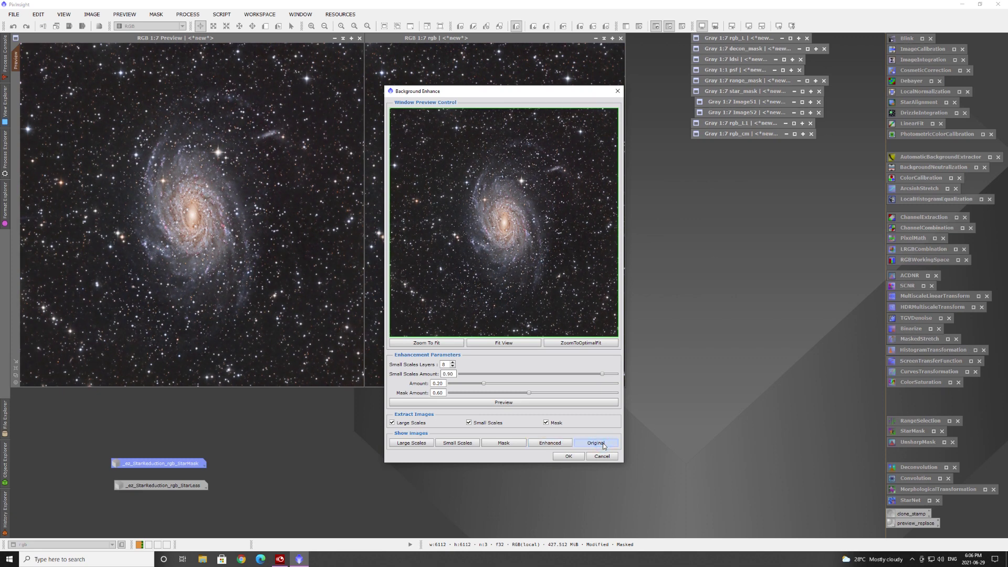
{"action": "left_click", "coordinate": [565, 445]}
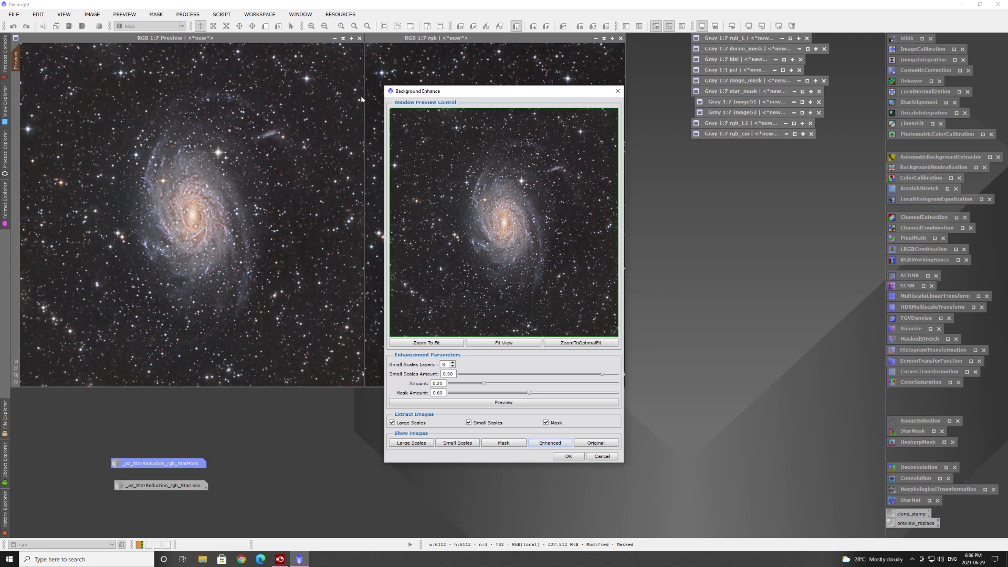
{"action": "left_click", "coordinate": [594, 443]}
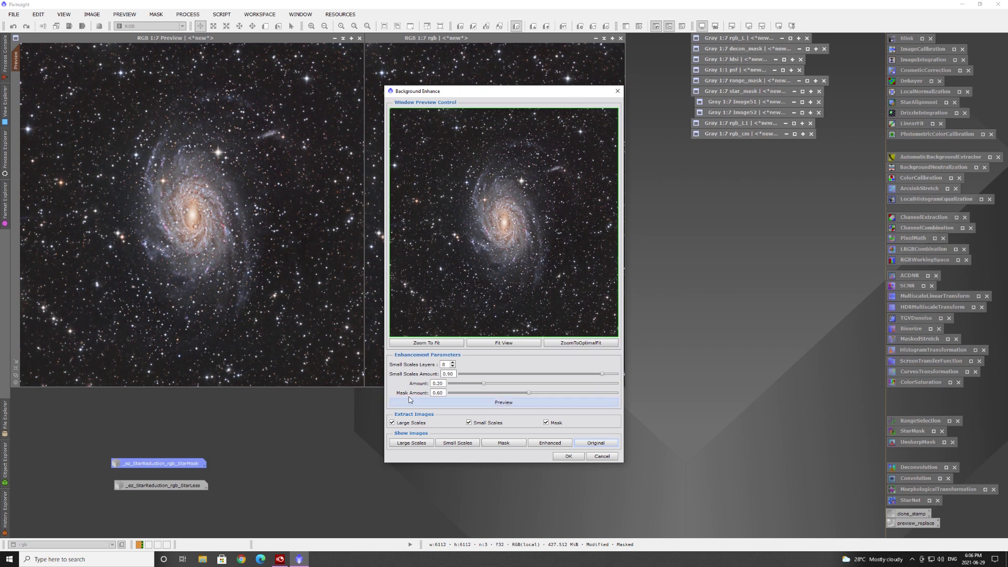
{"action": "left_click", "coordinate": [601, 459]}
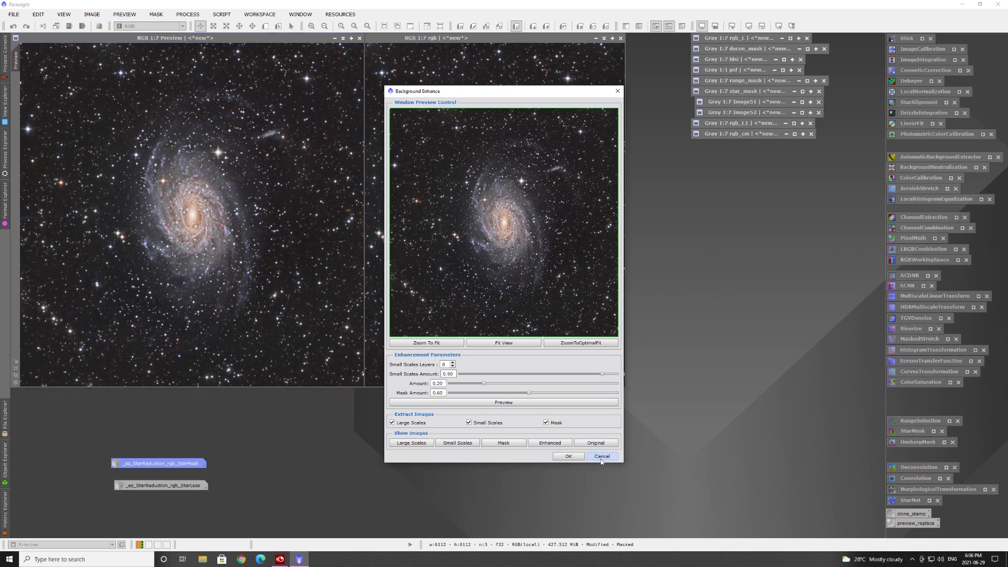